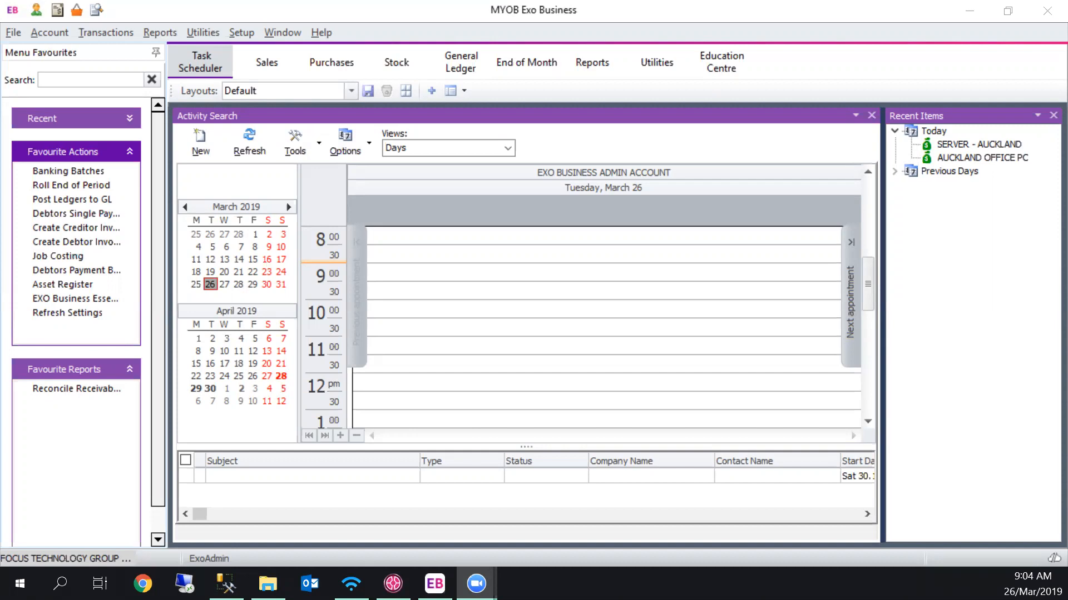
left_click(288, 63)
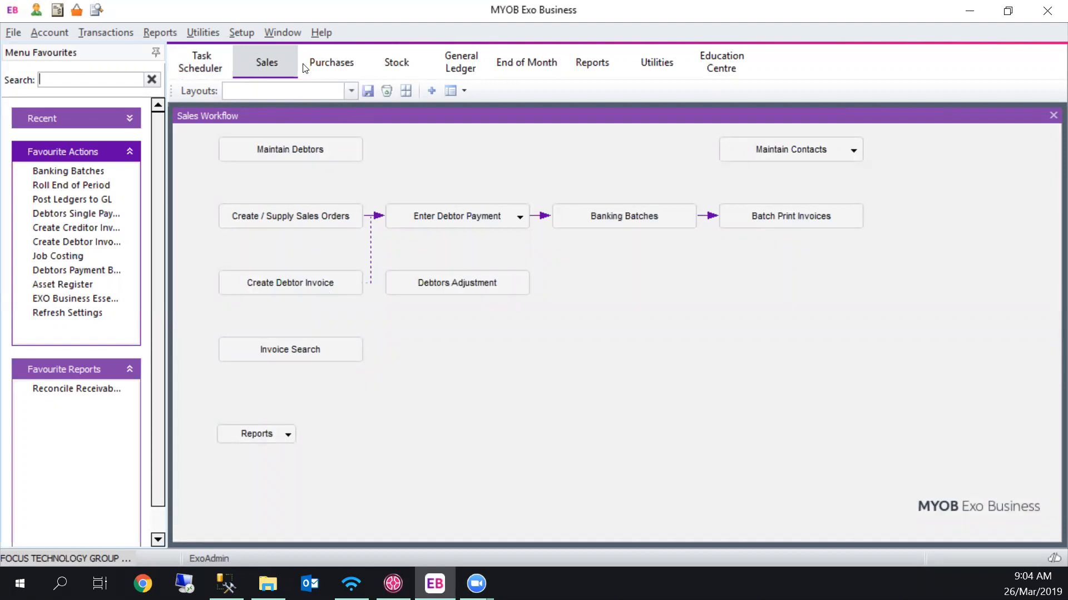
left_click(679, 224)
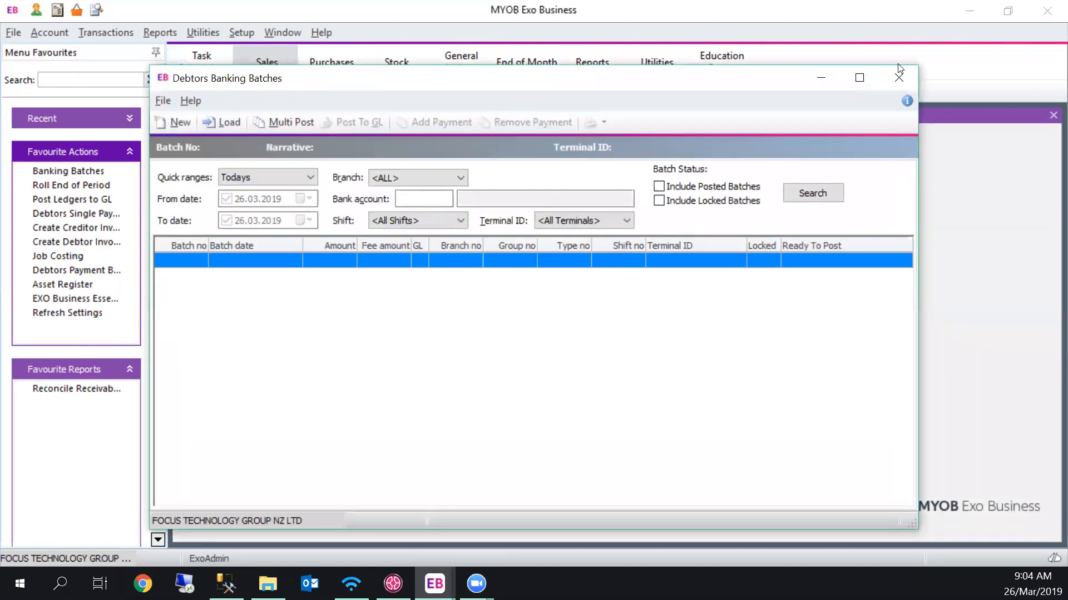
left_click(899, 78)
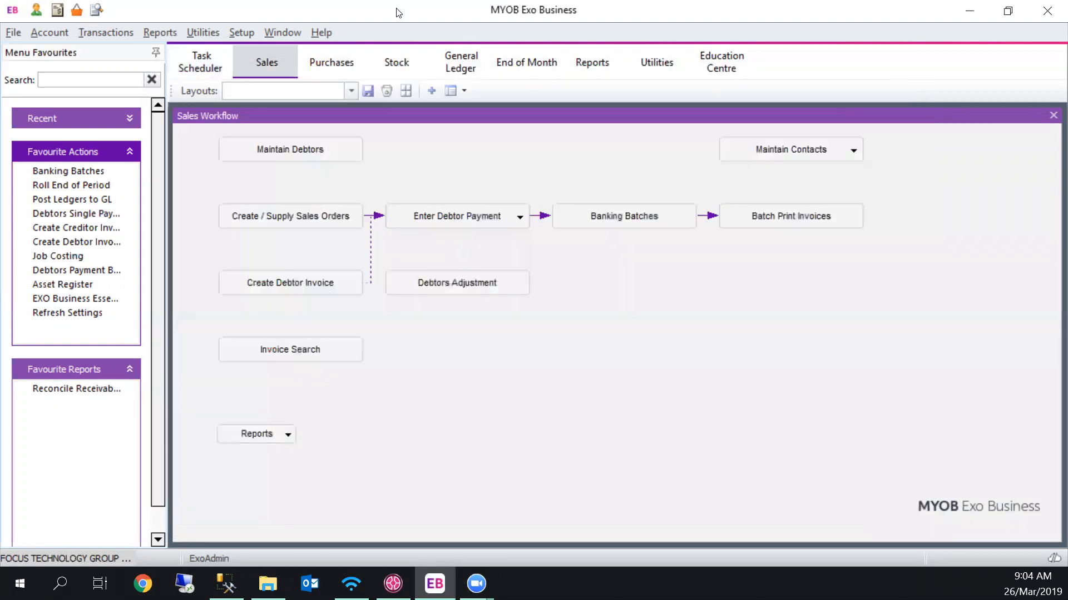
- Open Debtors Banking Batches and generate a new bank batch
left_click(115, 32)
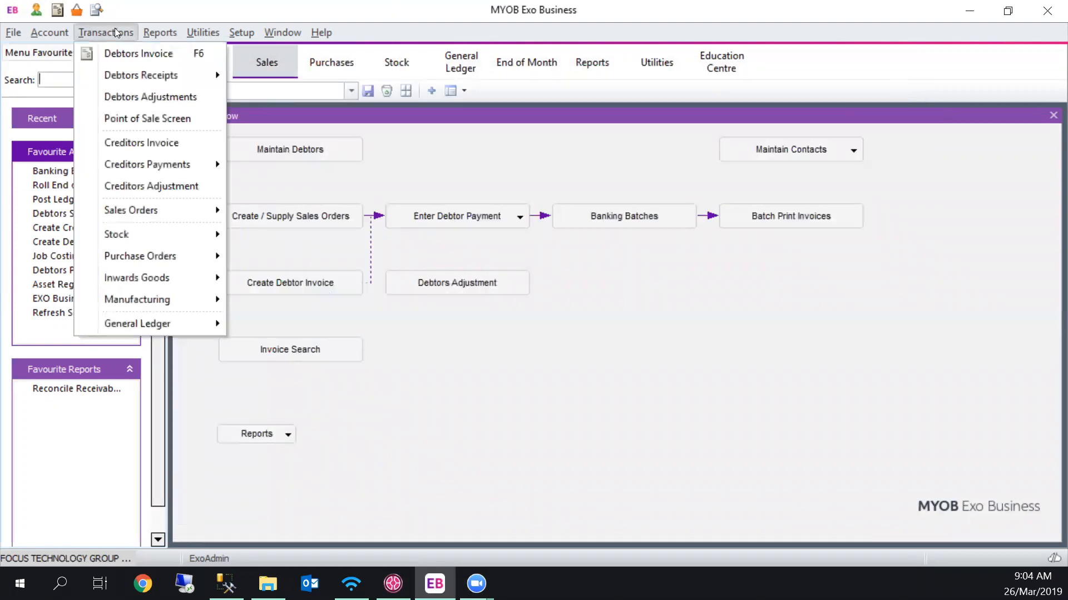
mouse_move(124, 78)
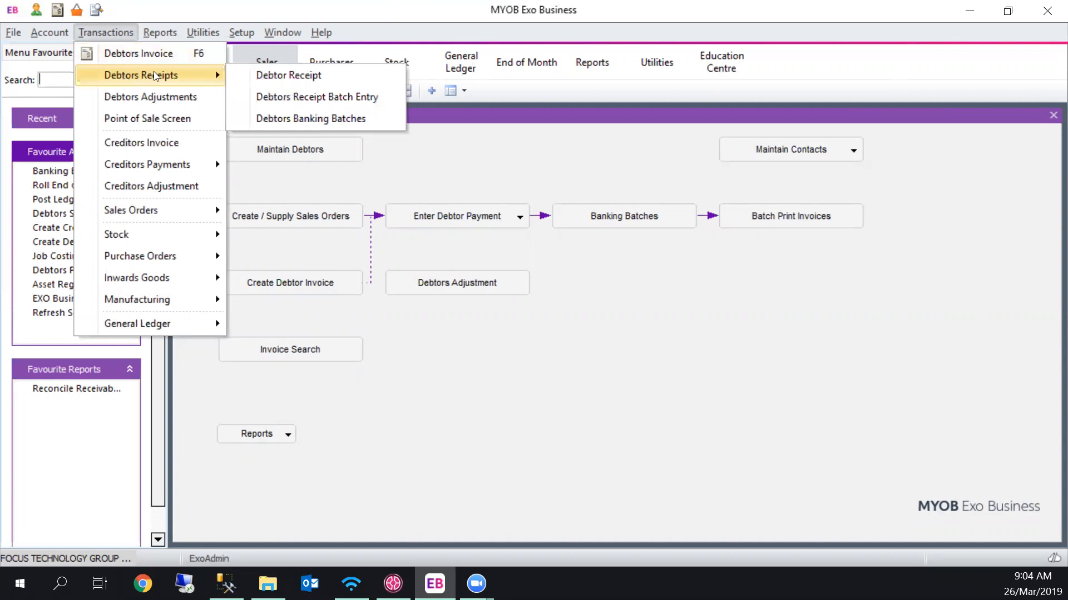
left_click(274, 120)
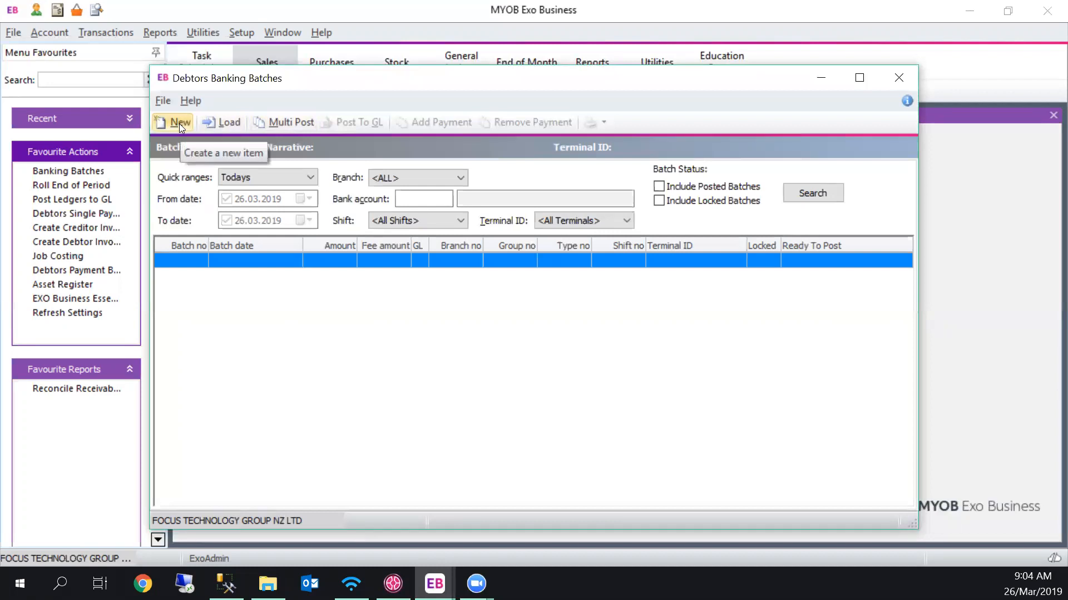
left_click(179, 123)
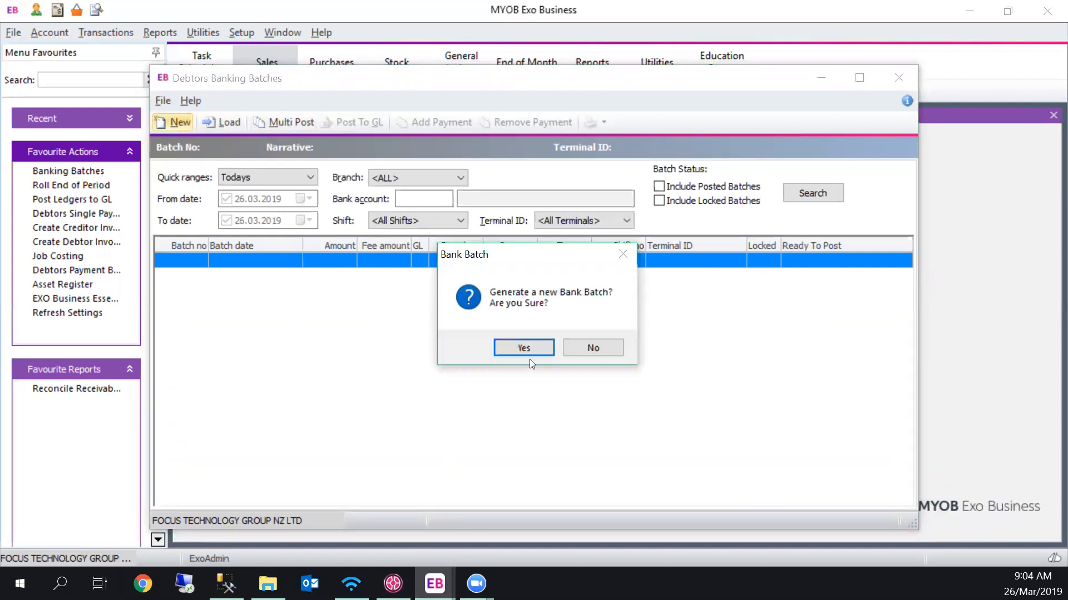
left_click(530, 353)
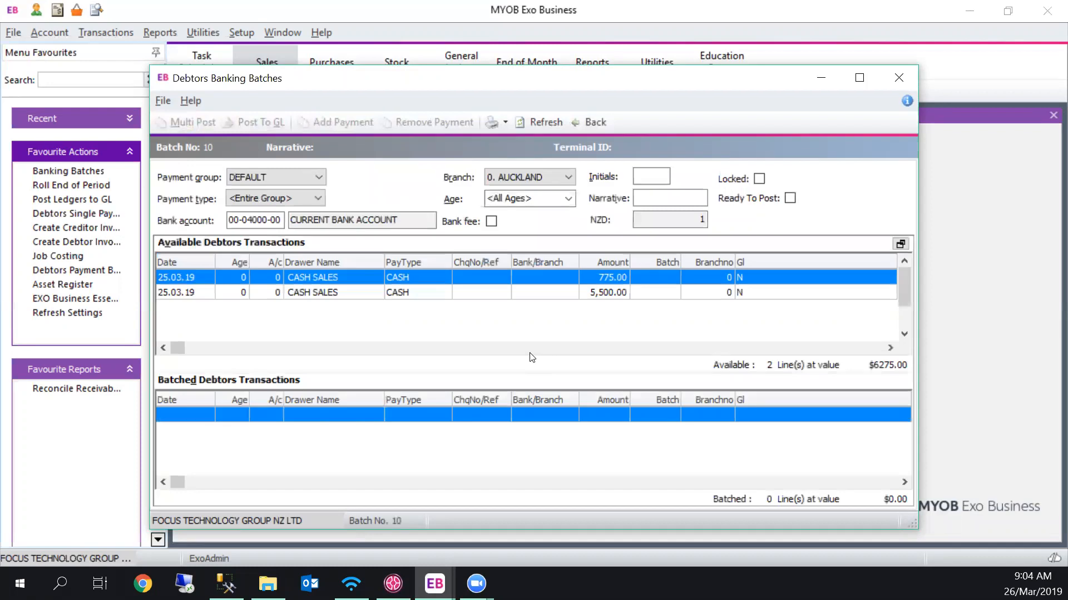
- Add the 775.00 and 5,500.00 cash sales receipts to the bank batch, and mark it as locked and ready to post
left_click(599, 279)
double_click(599, 279)
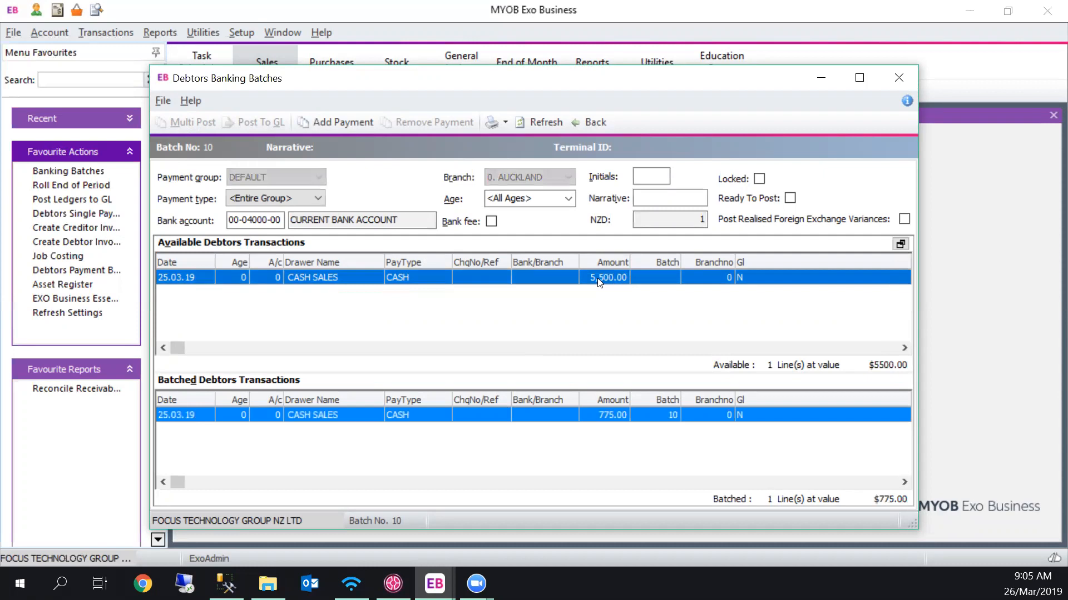
double_click(599, 279)
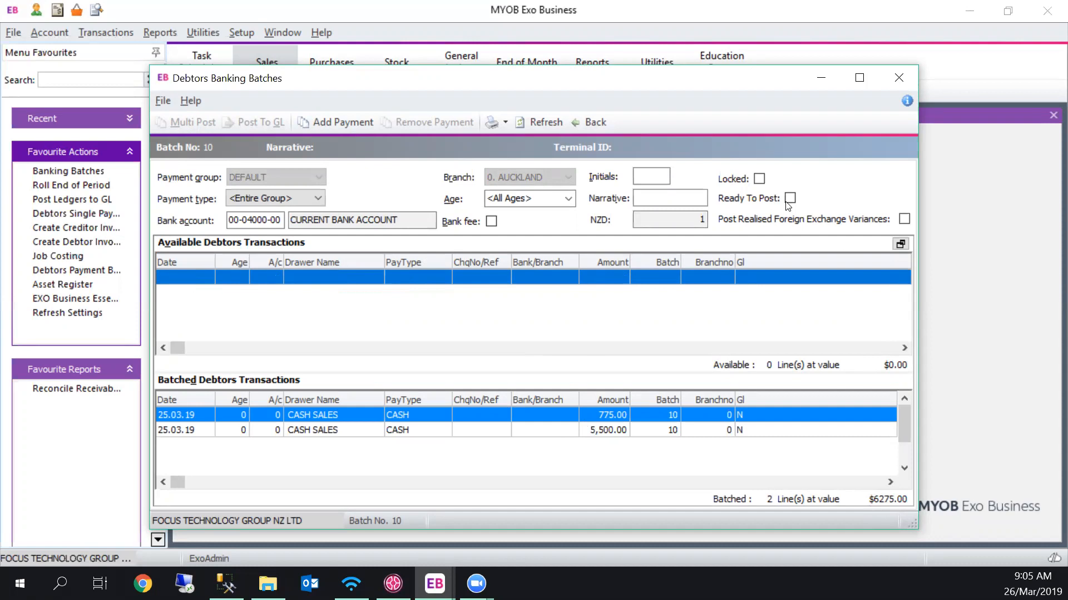
left_click(759, 179)
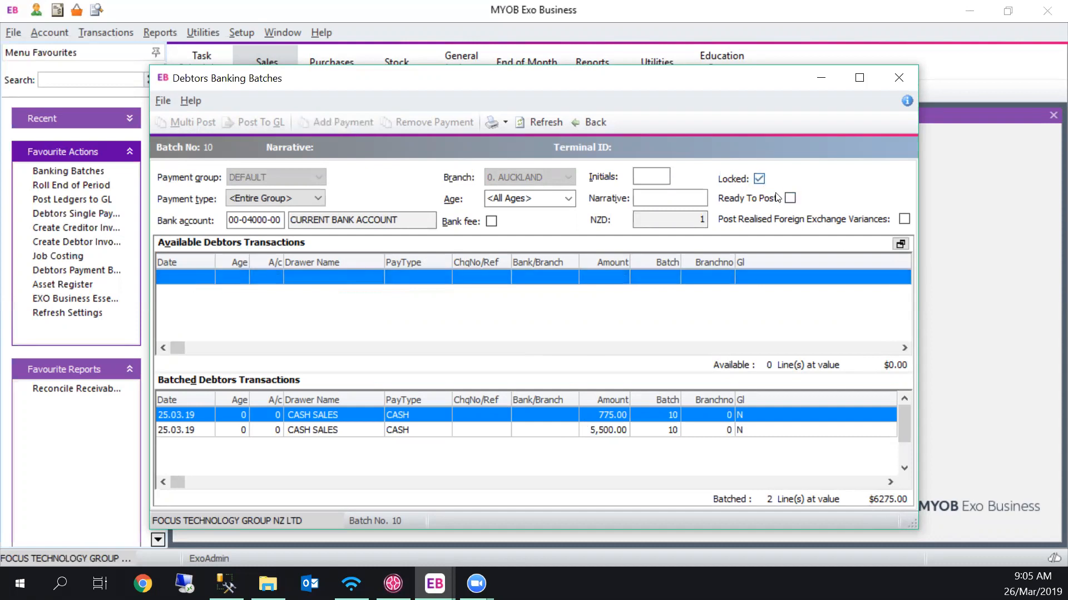
left_click(789, 199)
- Post the banking batch to the general ledger with the operator's initials, and close Debtors Banking Batches
left_click(251, 123)
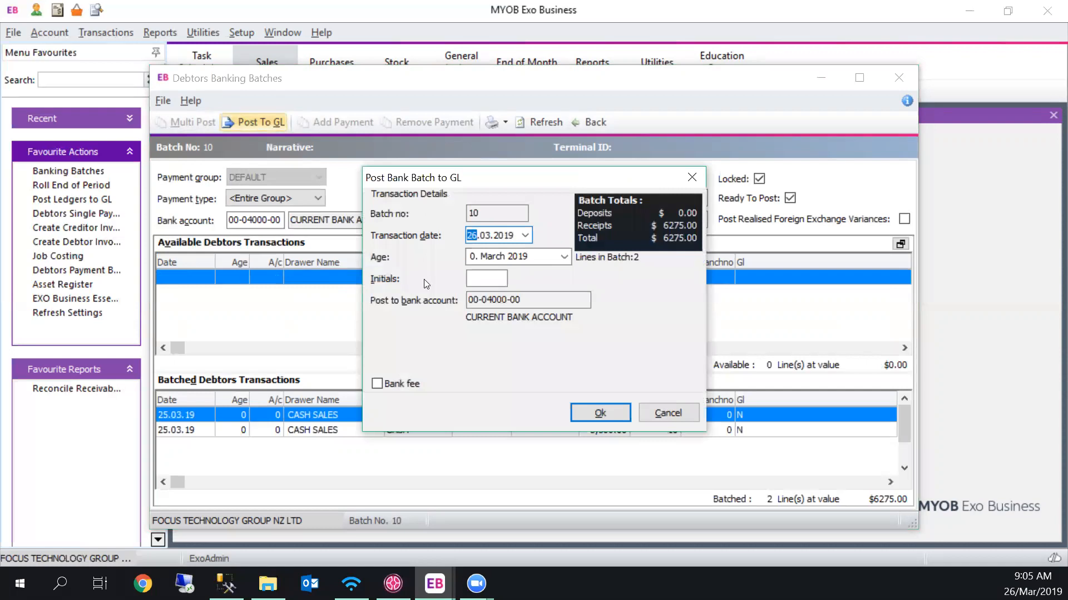
left_click(489, 278)
type("SW")
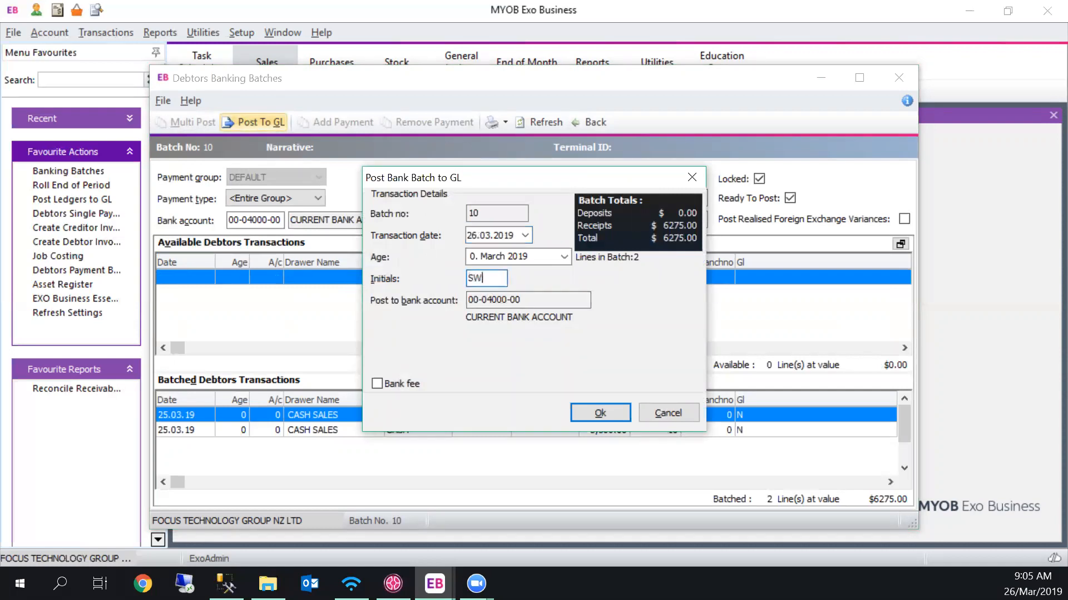
left_click(599, 412)
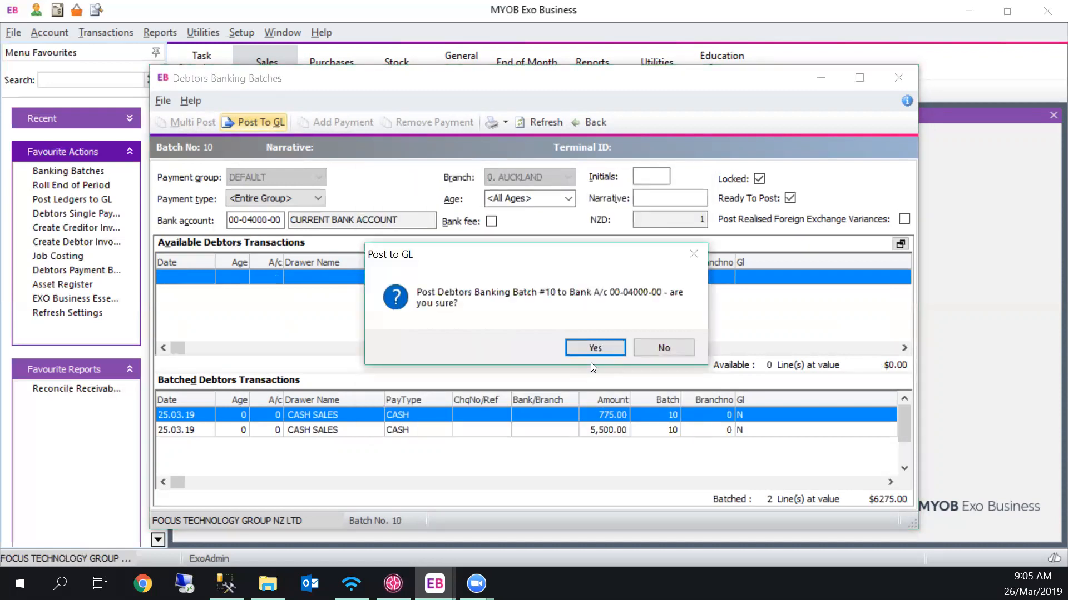
left_click(594, 348)
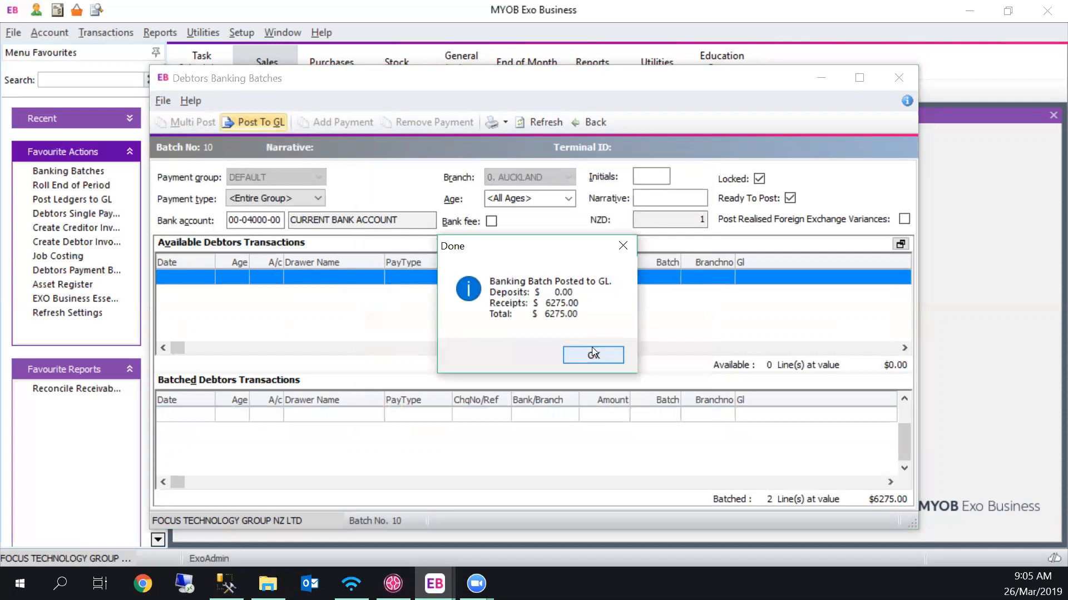
left_click(593, 353)
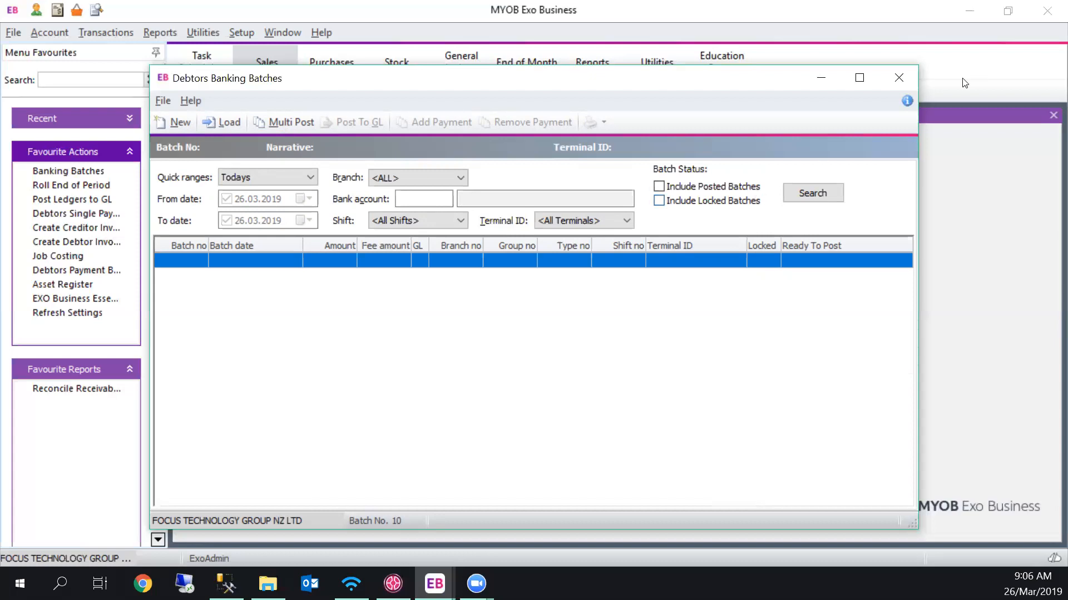
left_click(899, 77)
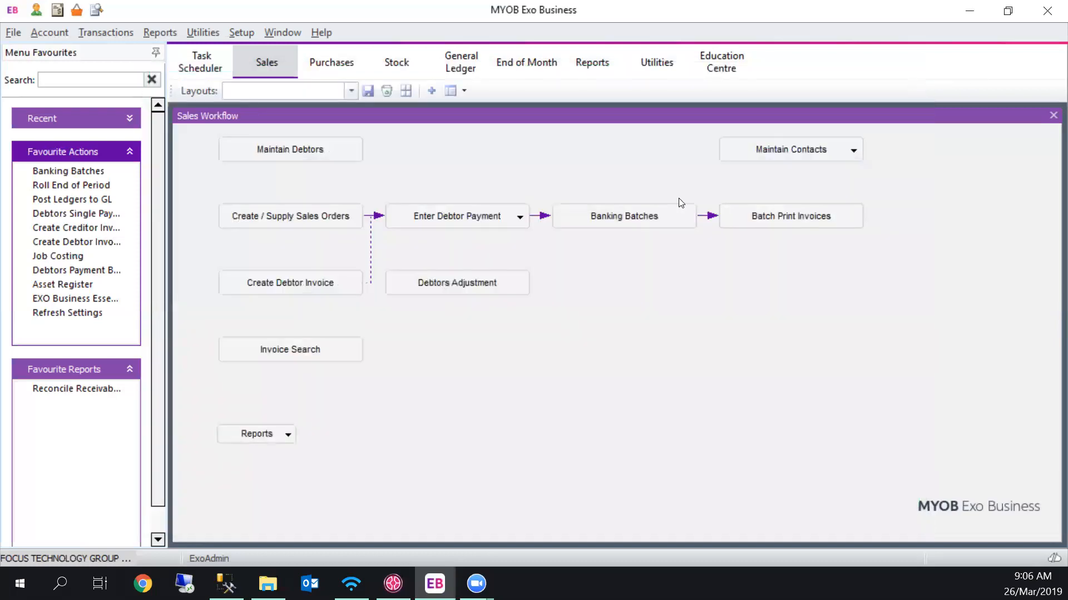
left_click(526, 58)
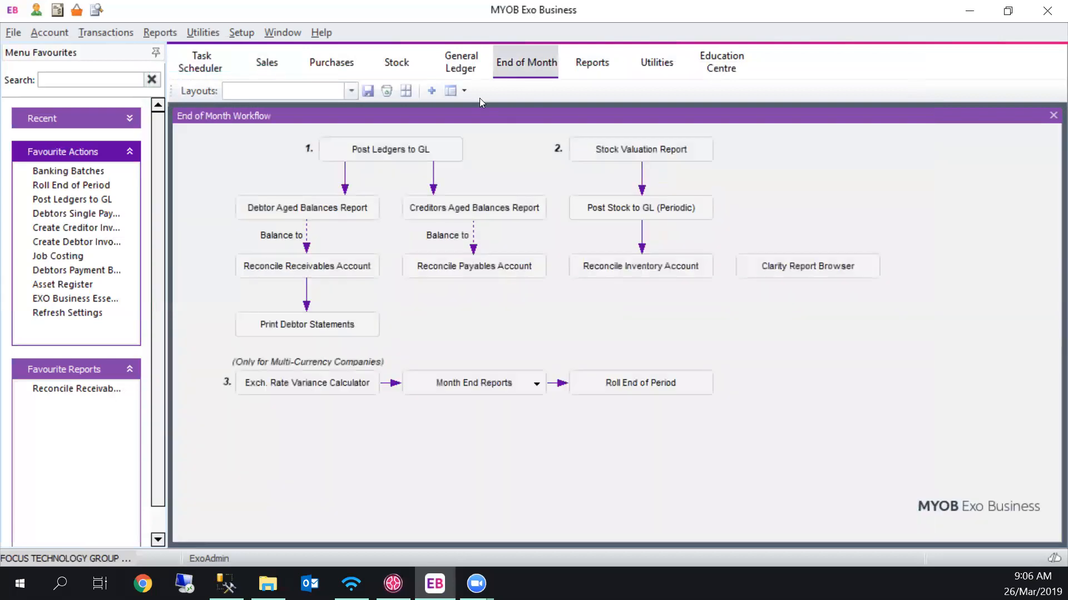
left_click(420, 149)
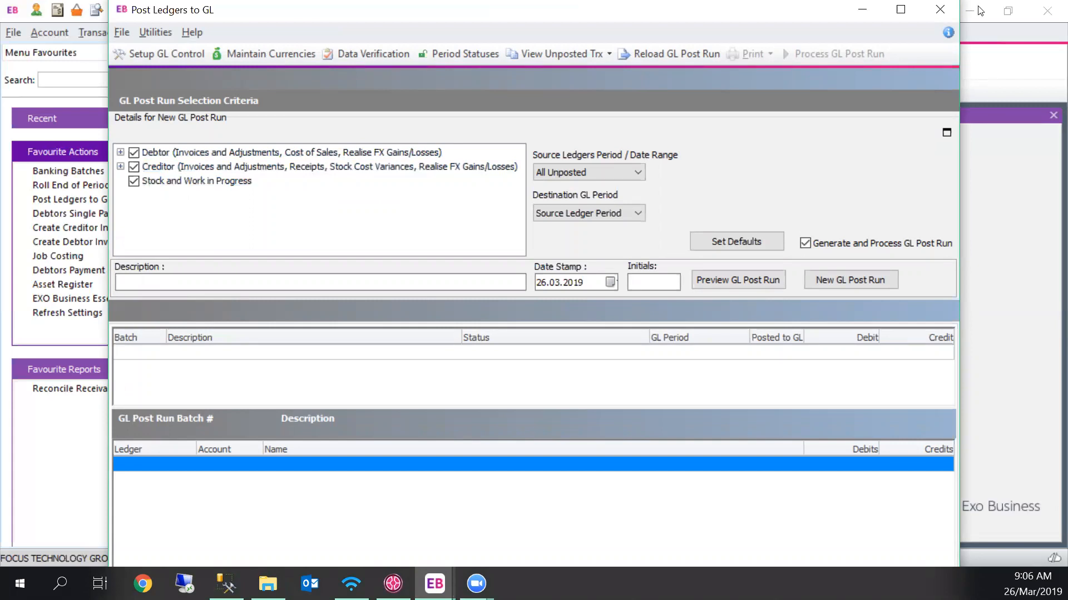
left_click(944, 9)
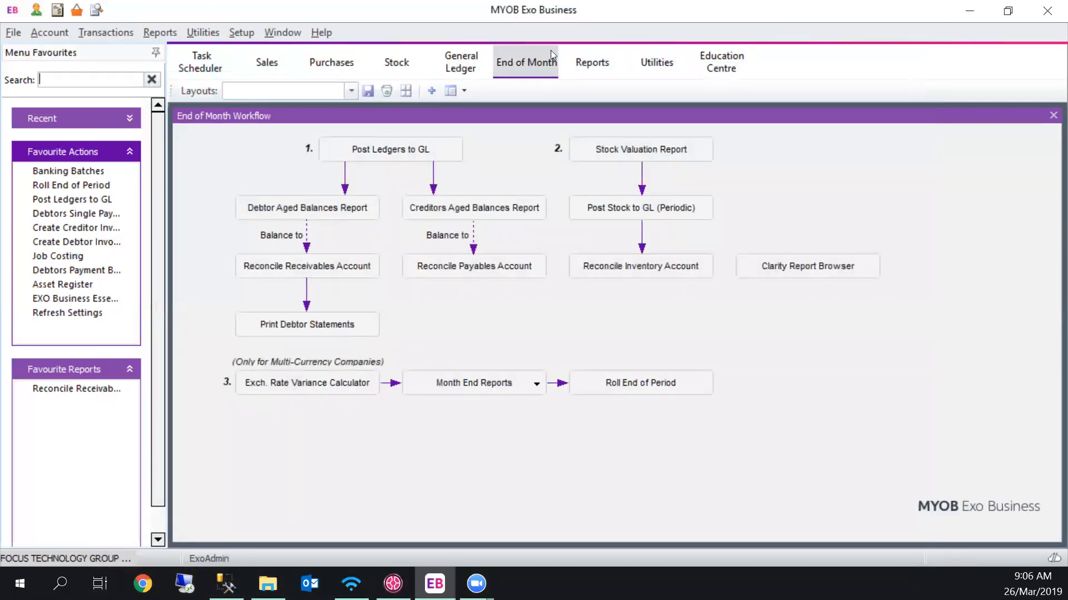
- Open the Post Ledgers to GL utility
left_click(205, 29)
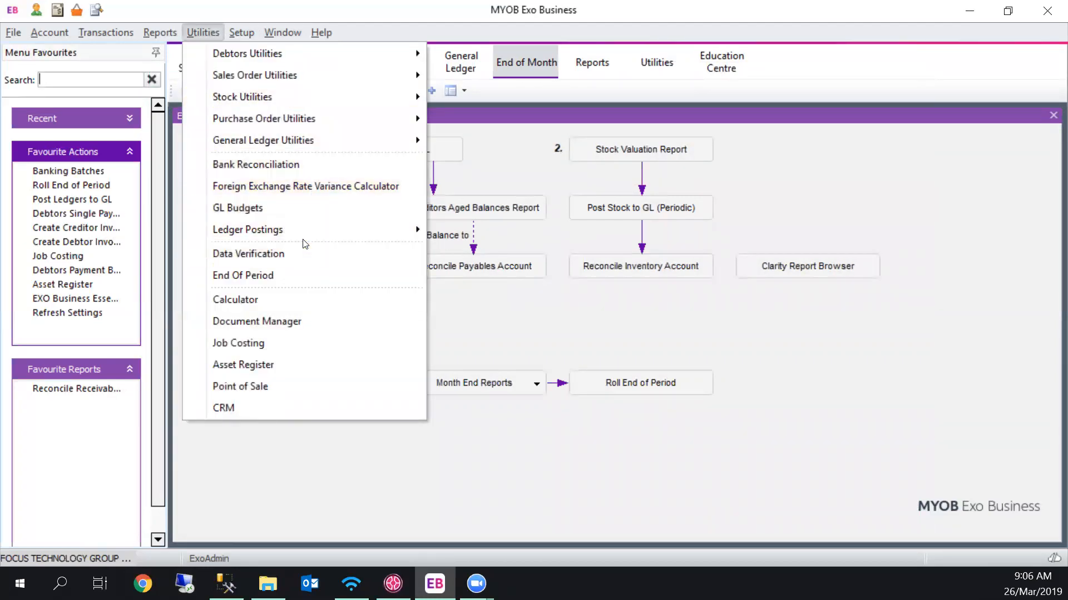
mouse_move(306, 236)
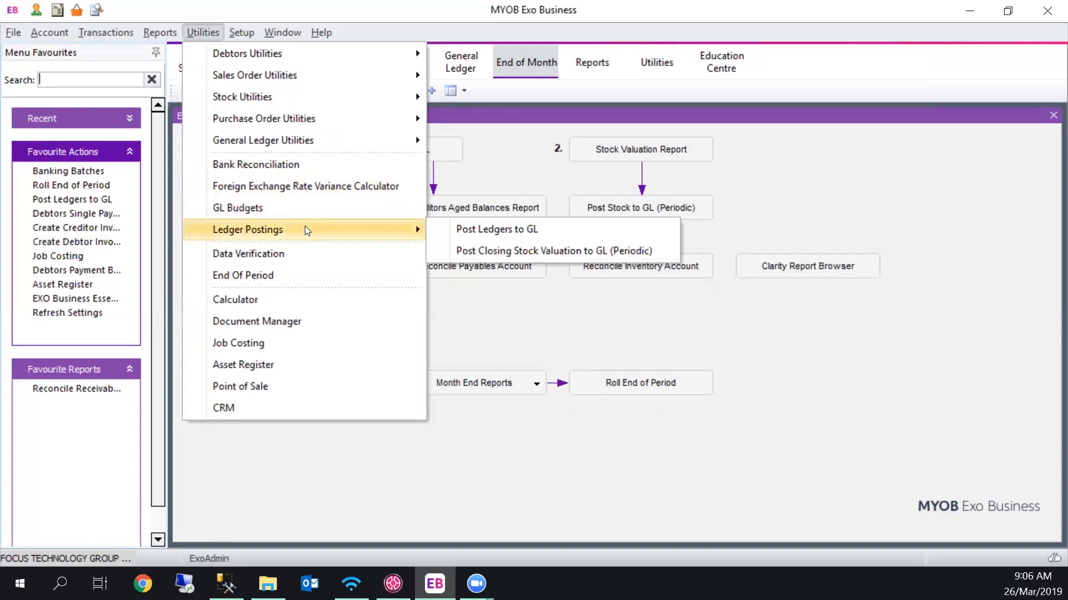
left_click(467, 233)
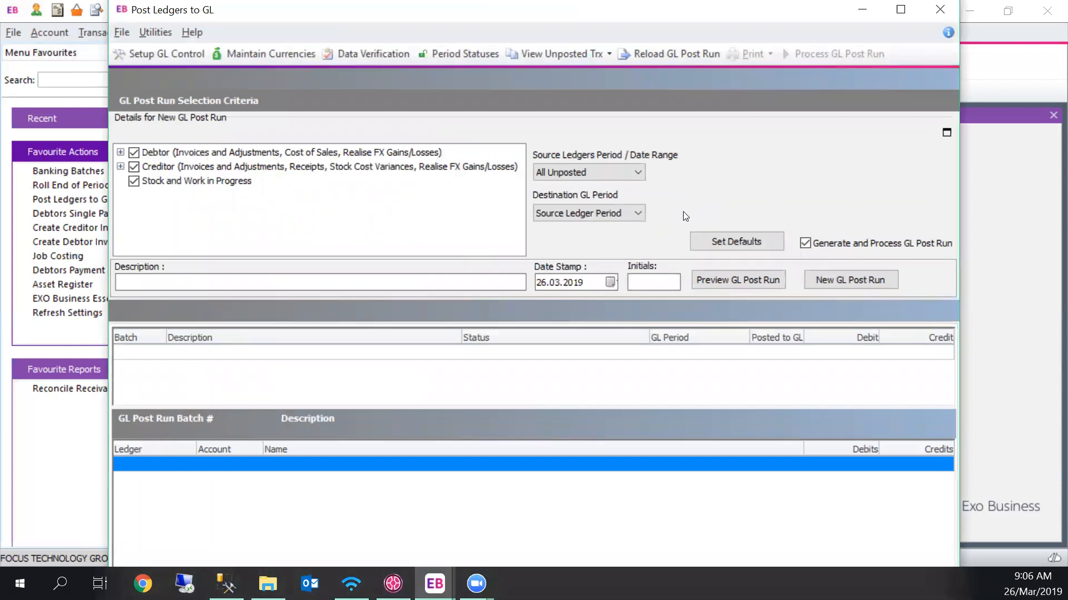
- Try Selected Period Range and Prior to Current Period as the source ledgers range, and set it back to All Unposted
left_click(629, 172)
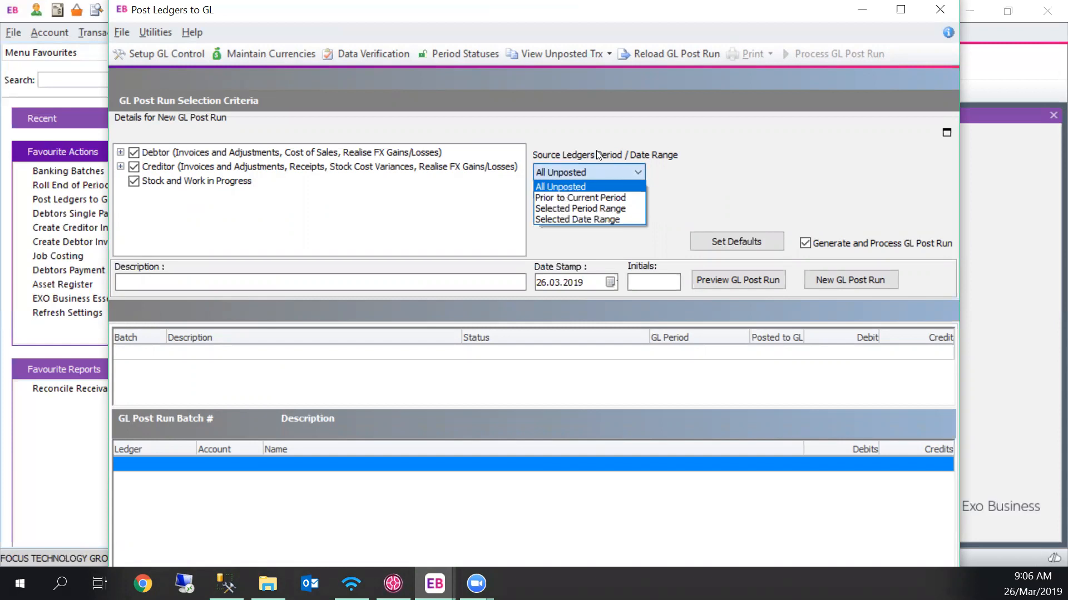
left_click(565, 186)
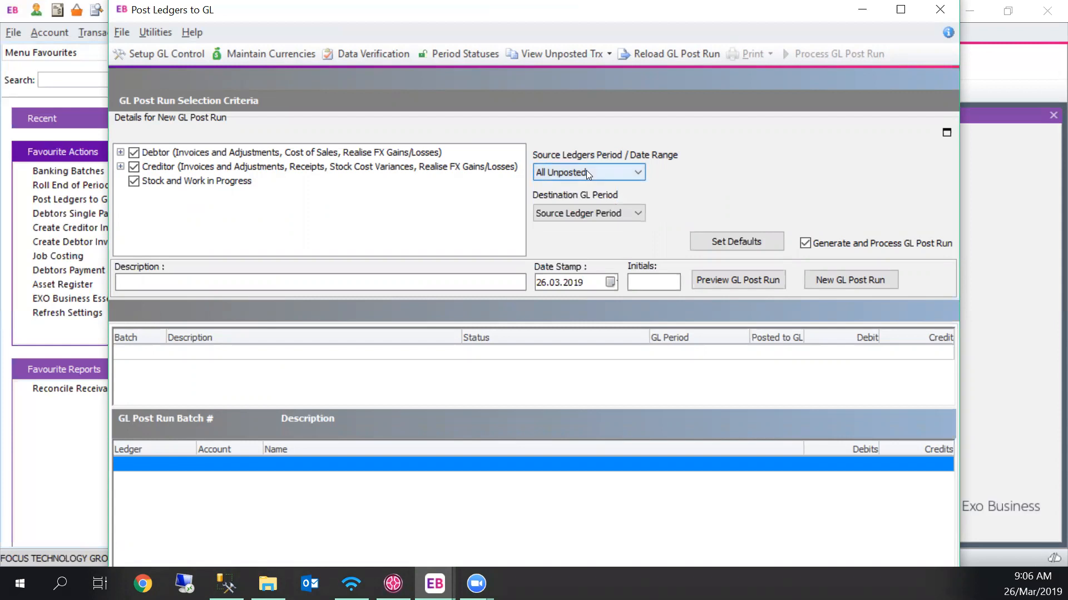
left_click(586, 173)
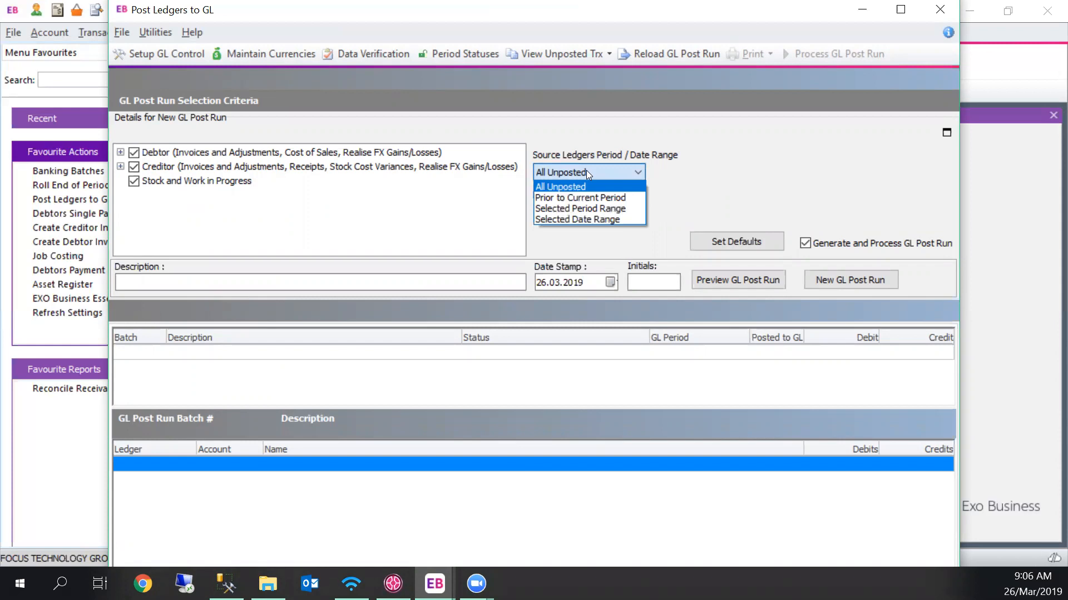
left_click(590, 209)
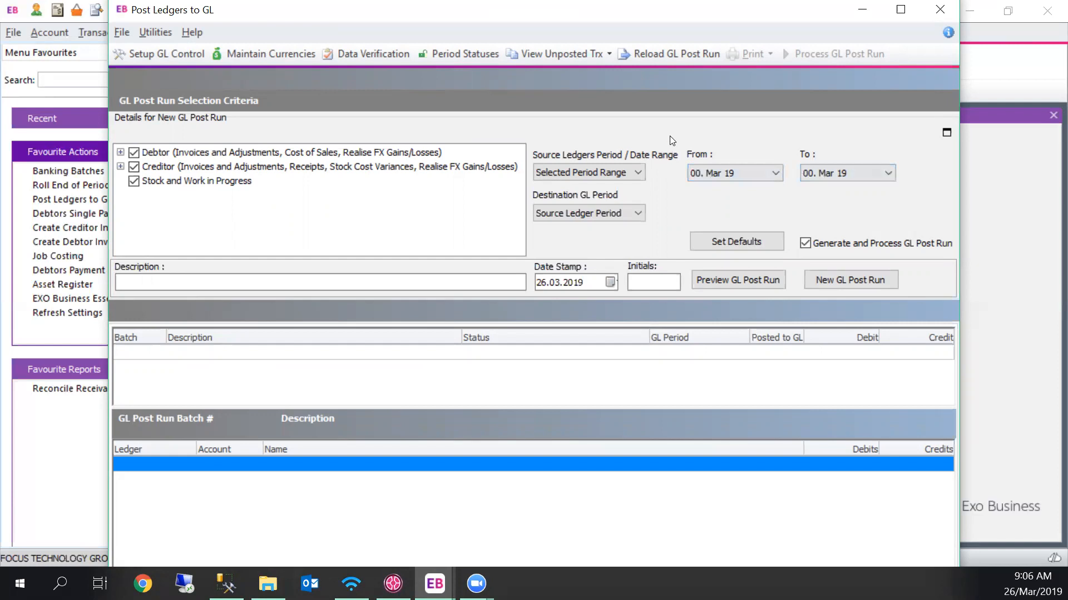
double_click(619, 167)
left_click(598, 173)
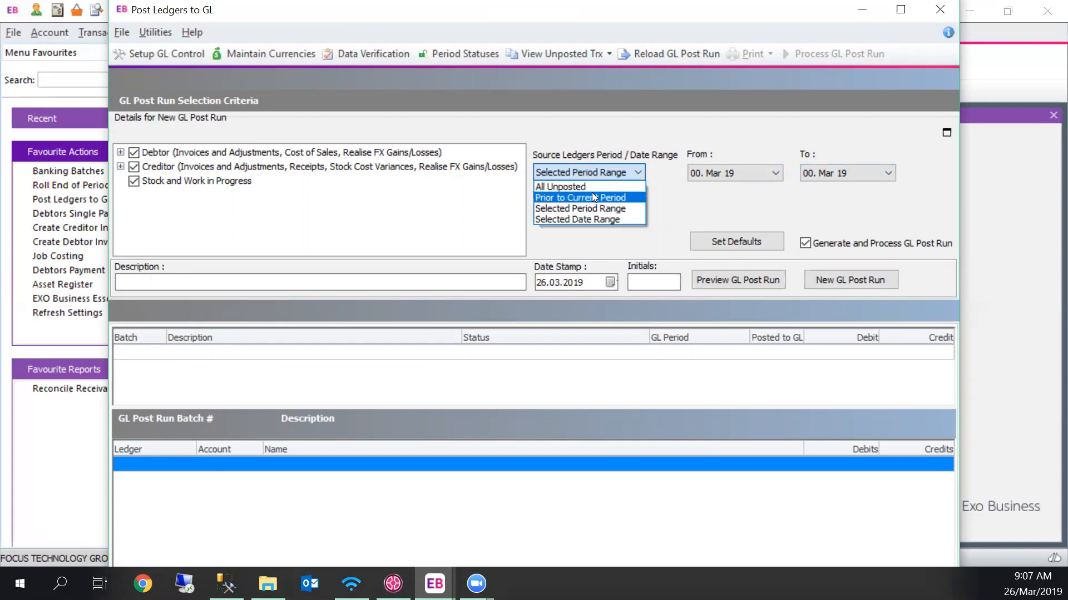
left_click(593, 195)
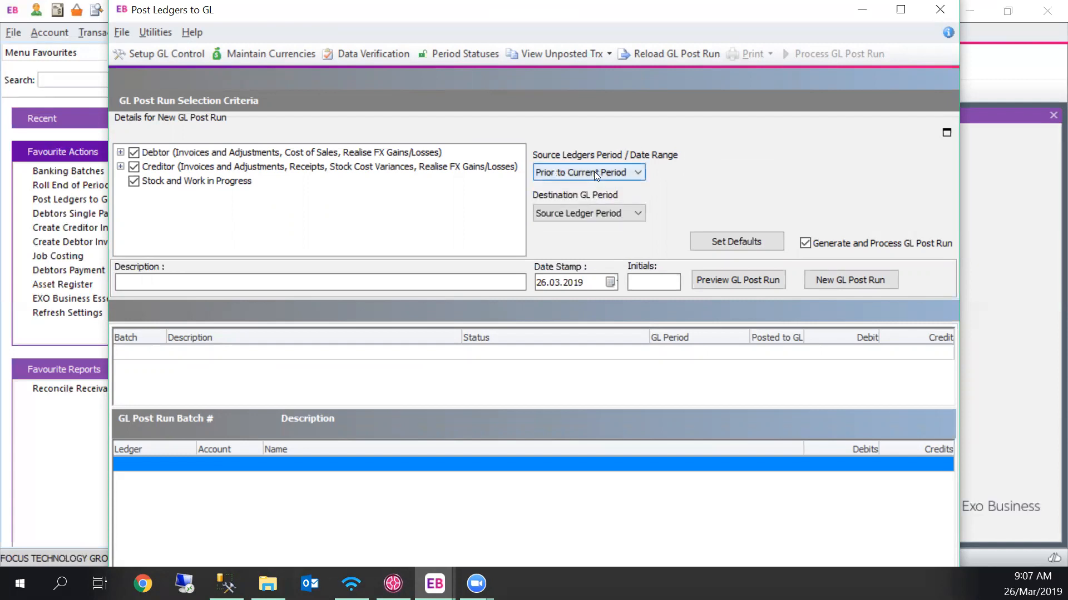
left_click(594, 171)
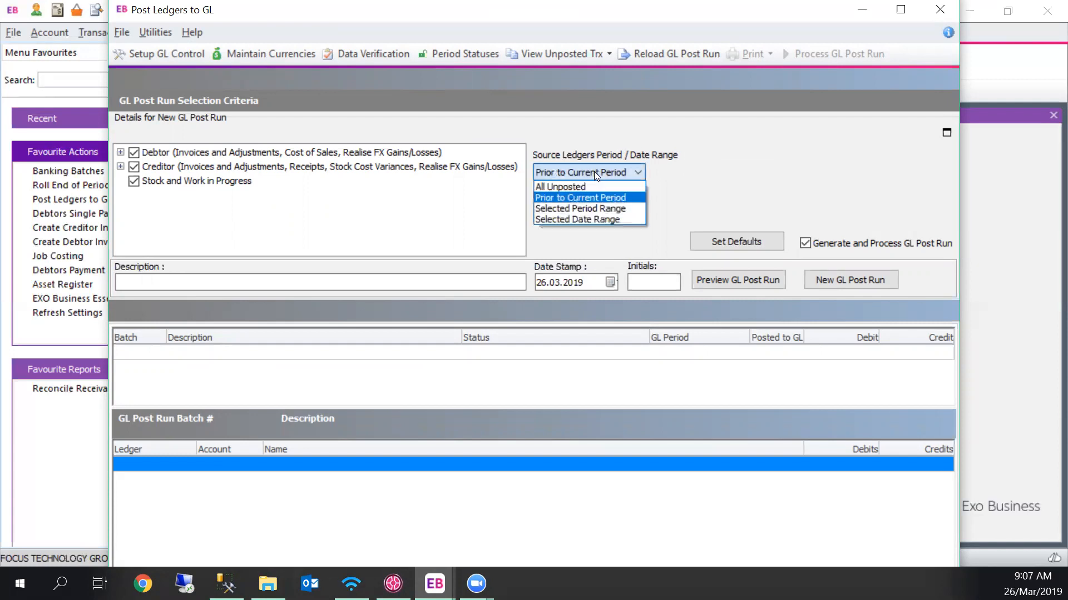
left_click(593, 188)
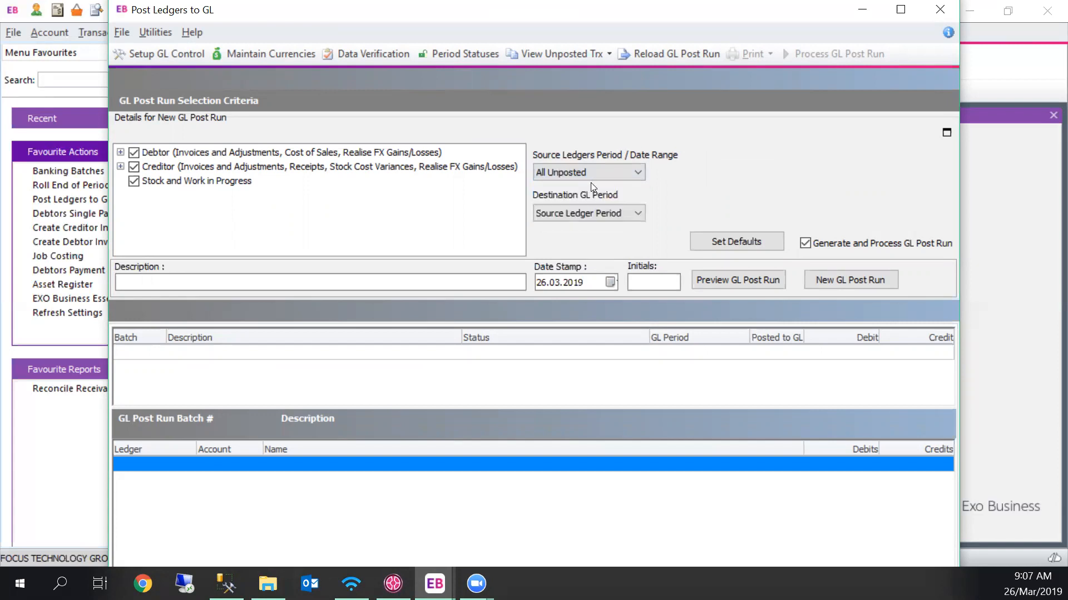
- Preview the GL post run for all unposted transactions and examine the ledger debits and credits in its report
left_click(723, 280)
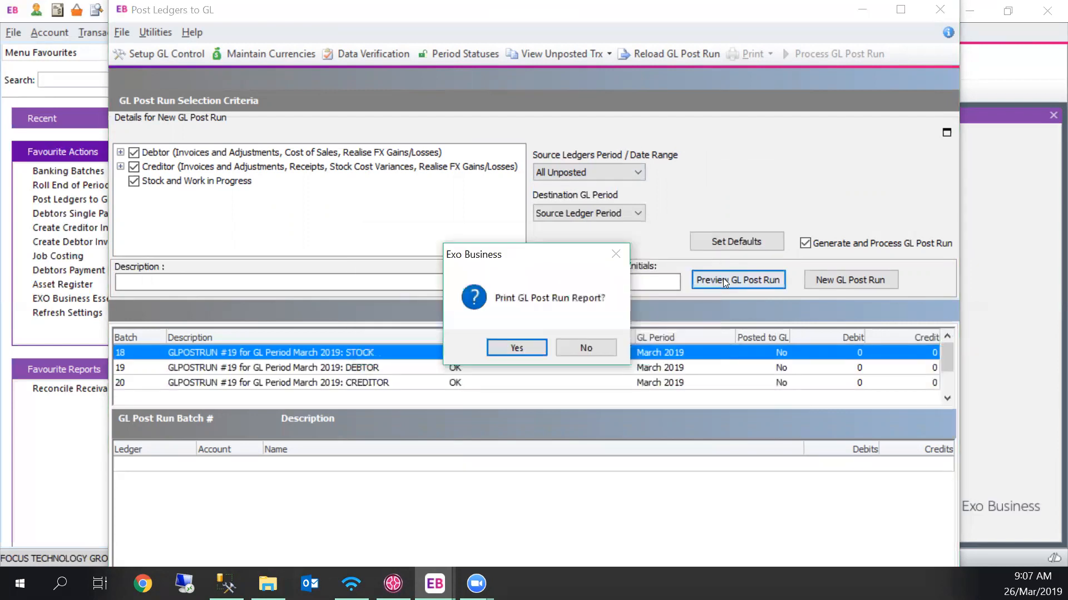
left_click(515, 347)
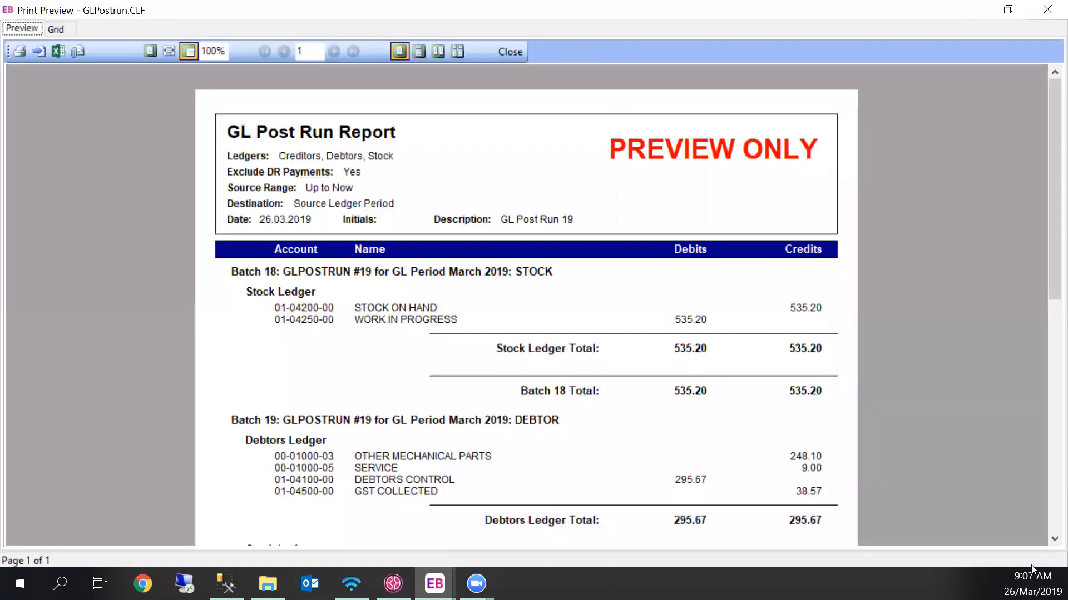
left_click(1053, 539)
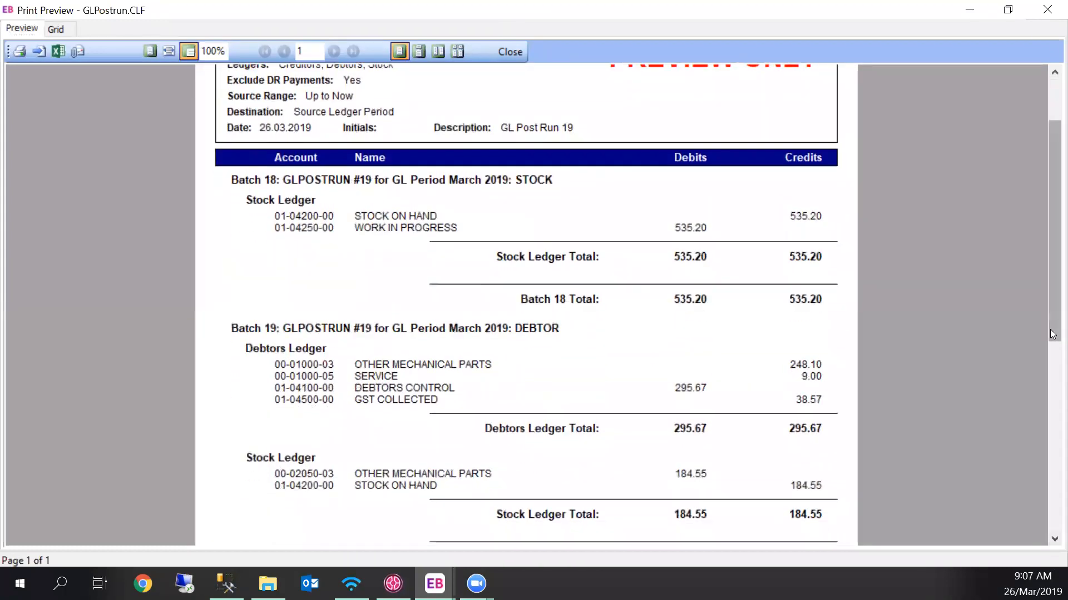
left_click_drag(1050, 311, 1053, 73)
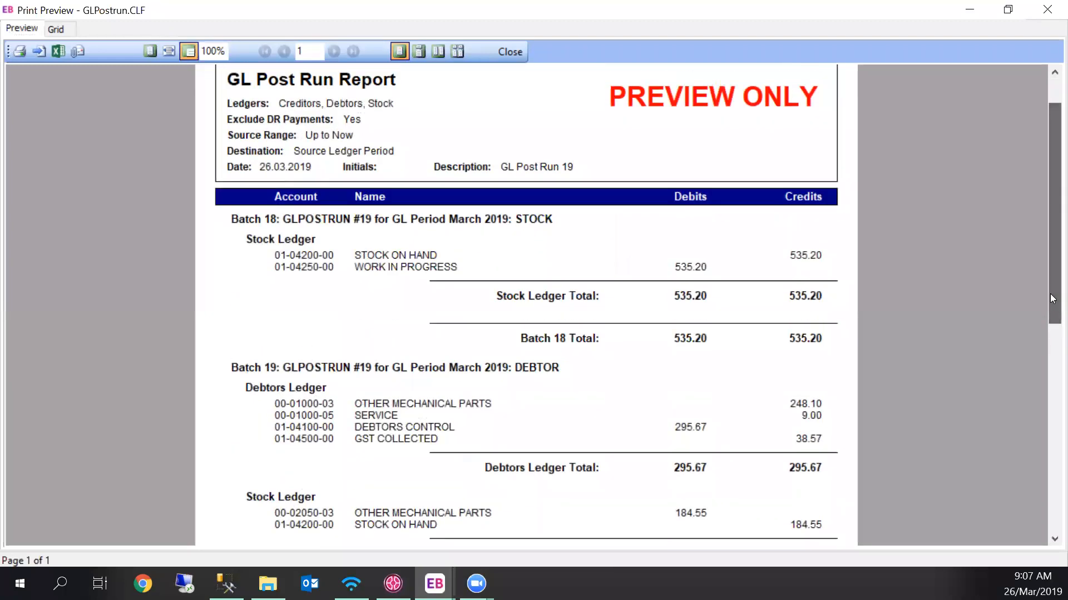
- Close the preview report, generate a new GL post run for all unposted transactions without printing its report, and post all batches to the general ledger
left_click(1047, 9)
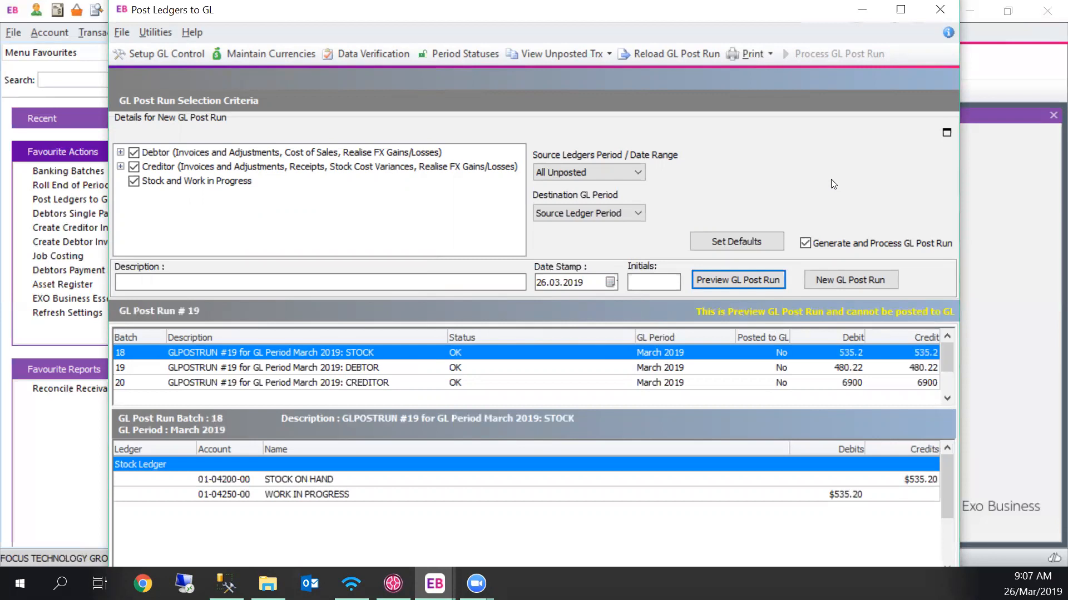
left_click(861, 277)
left_click(560, 350)
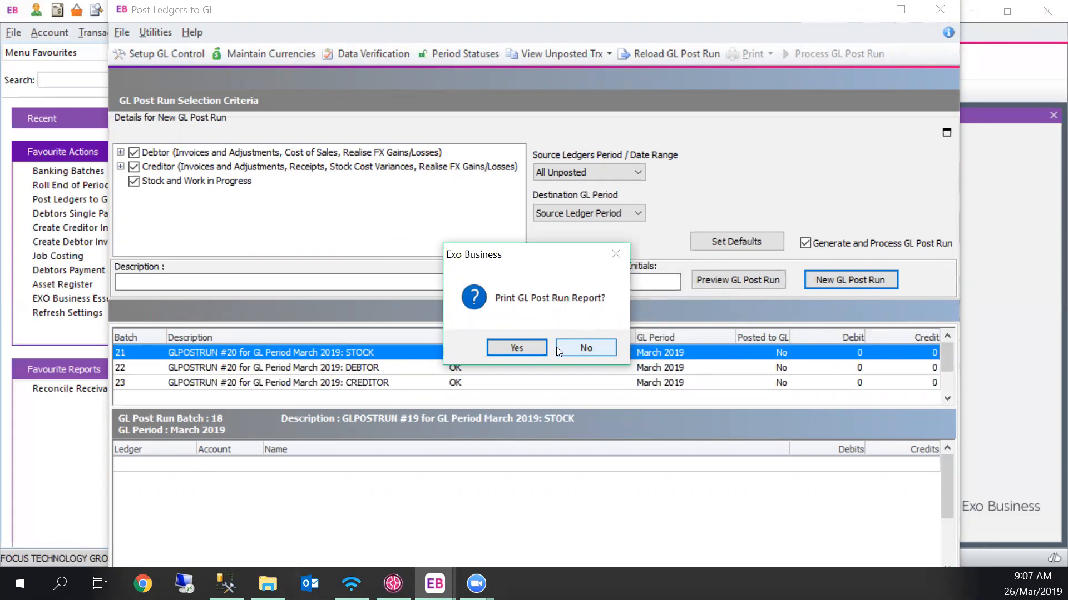
left_click(572, 349)
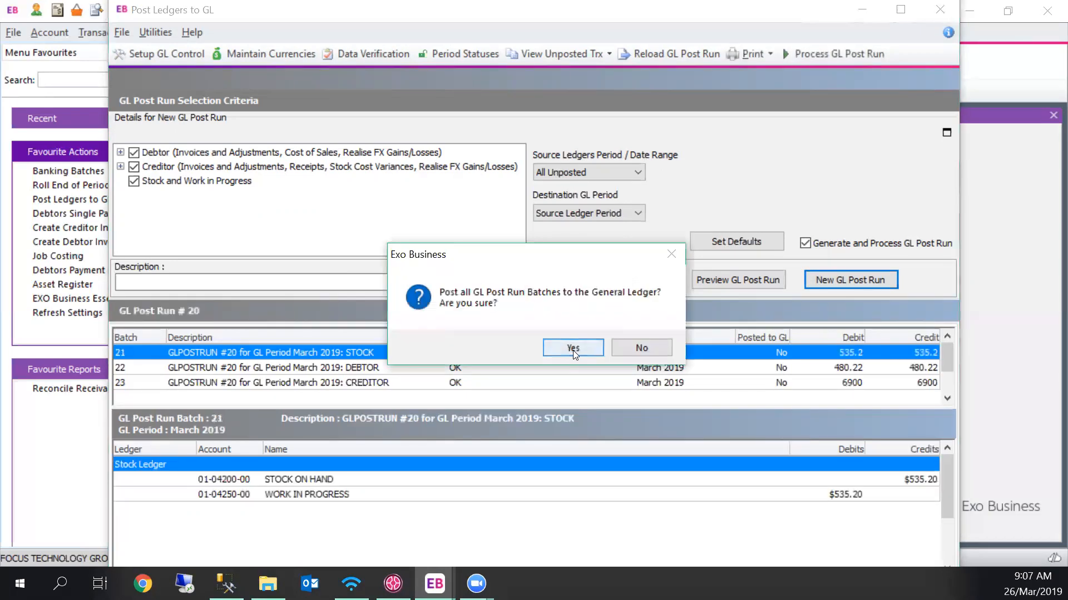
left_click(573, 349)
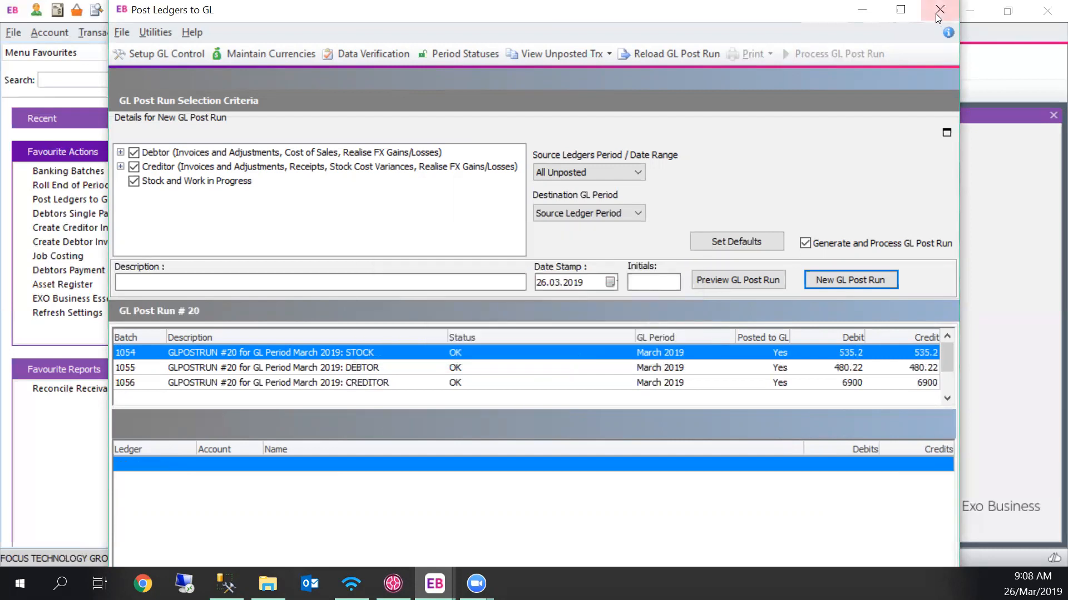
- Preview another GL post run to check for remaining unposted transactions, and close the Post Ledgers to GL utility
left_click(741, 279)
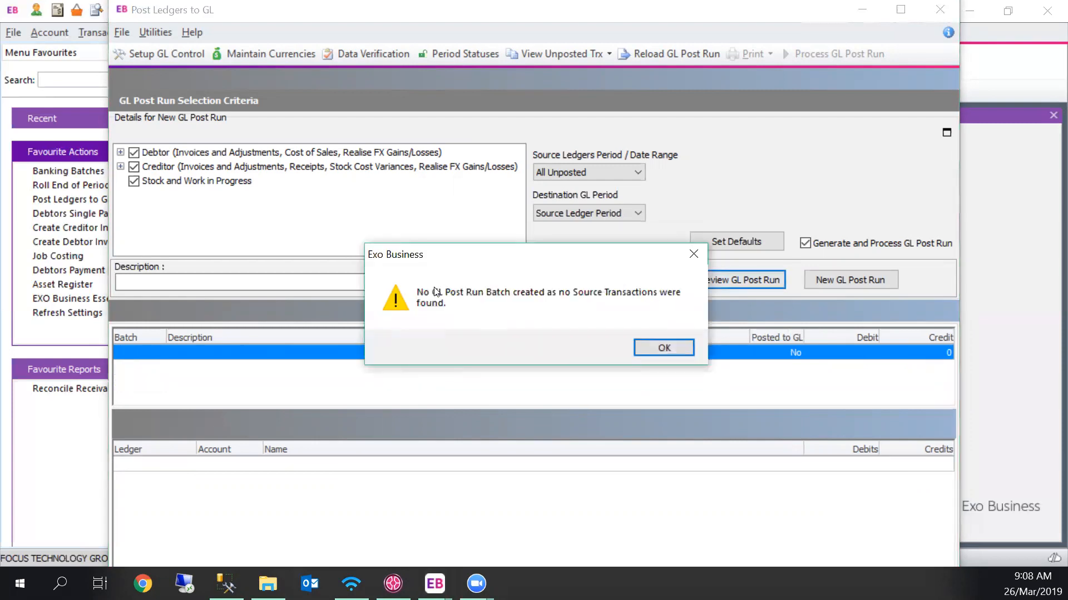
left_click(664, 348)
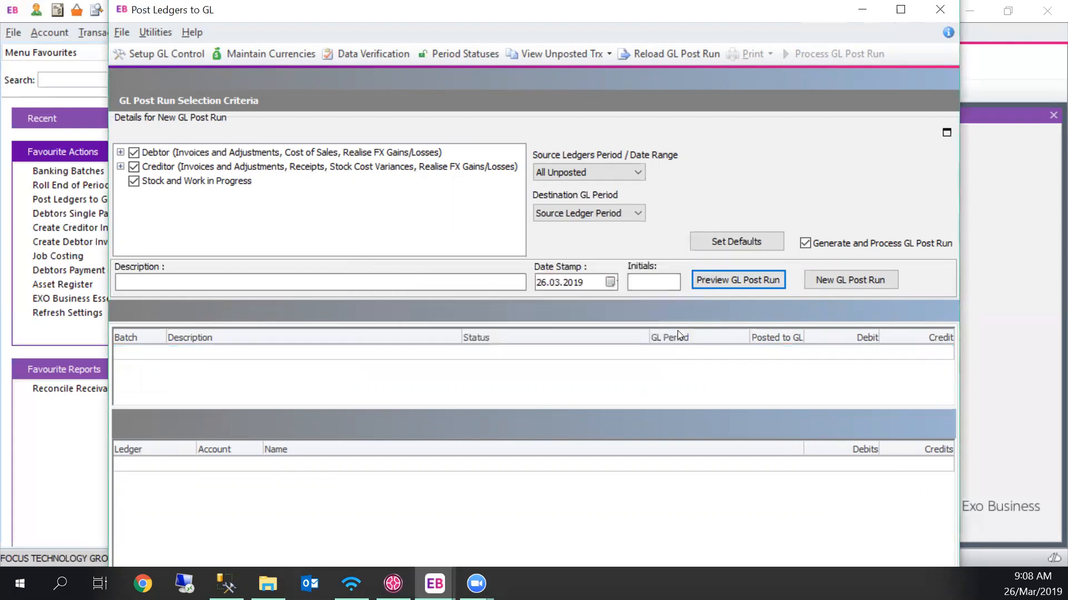
left_click(939, 11)
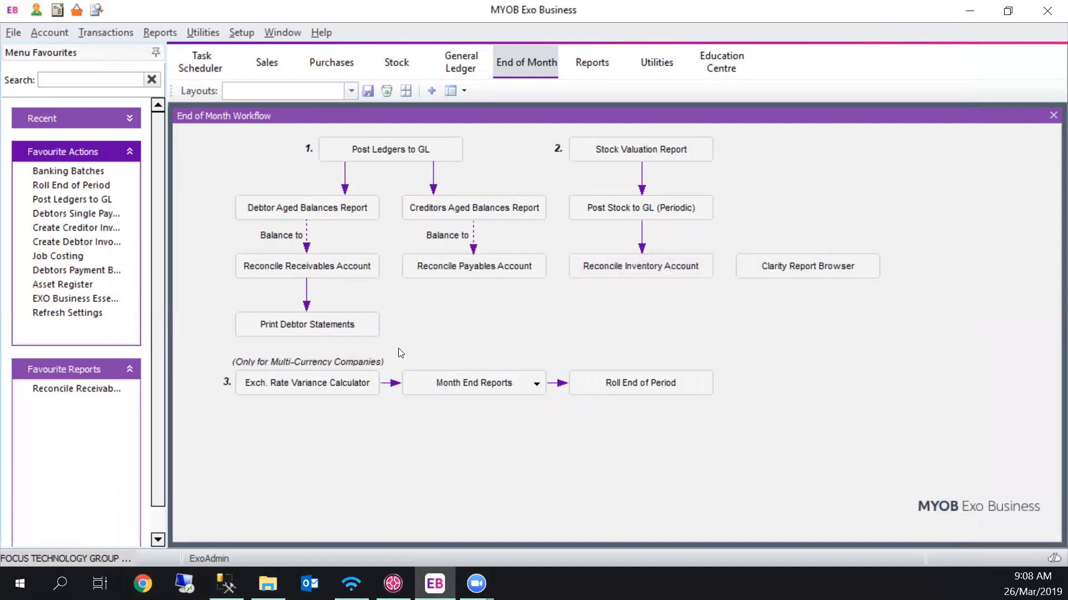
- Post the foreign exchange variances to the general ledger from the Exchange Rate Variance Calculator, and close the calculator
left_click(353, 382)
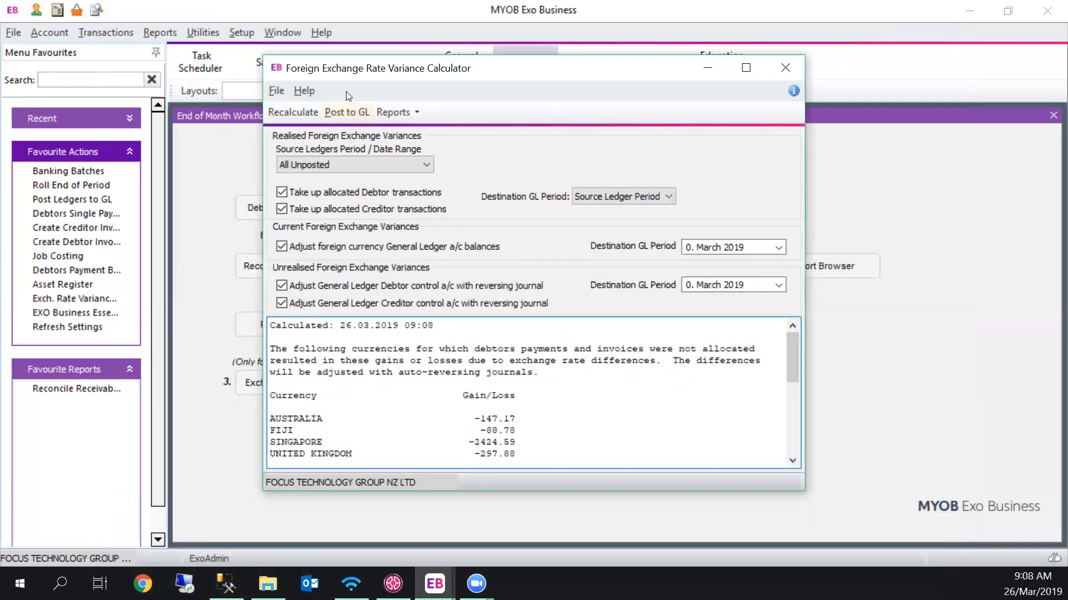
left_click(345, 112)
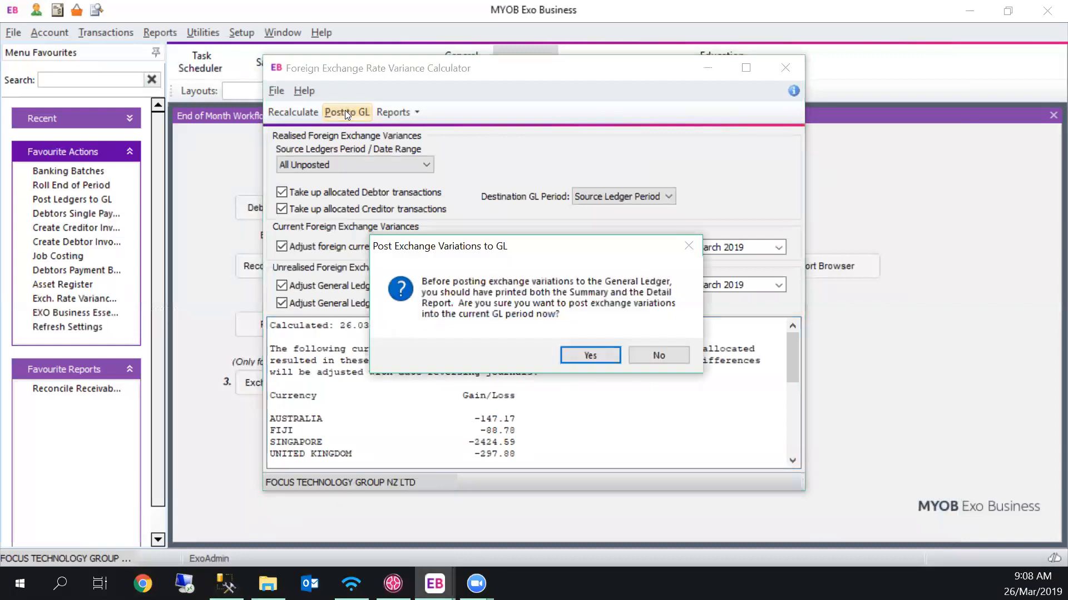
left_click(586, 361)
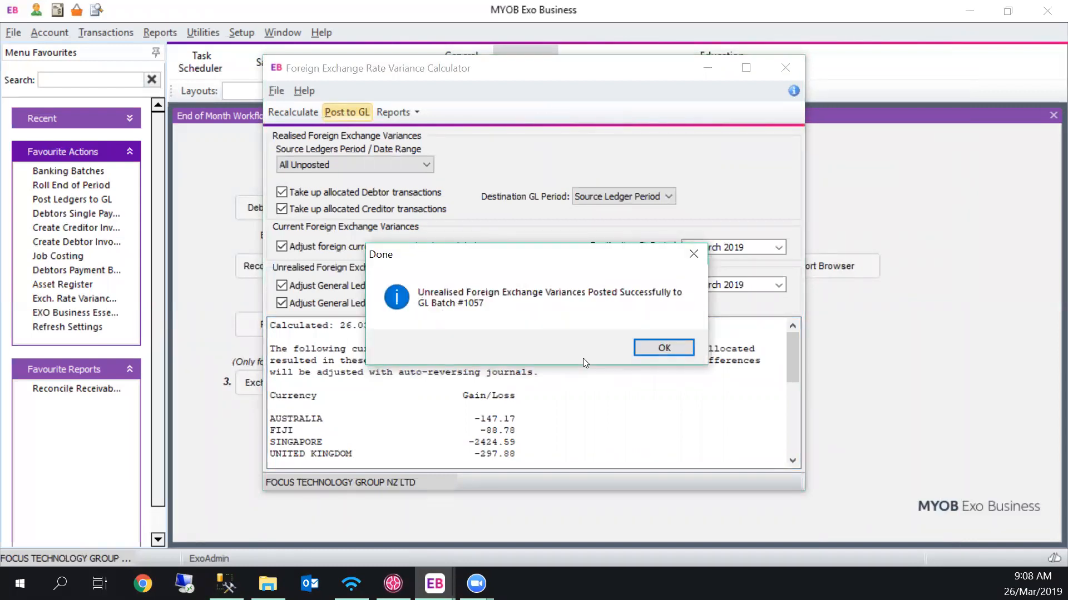
left_click(663, 352)
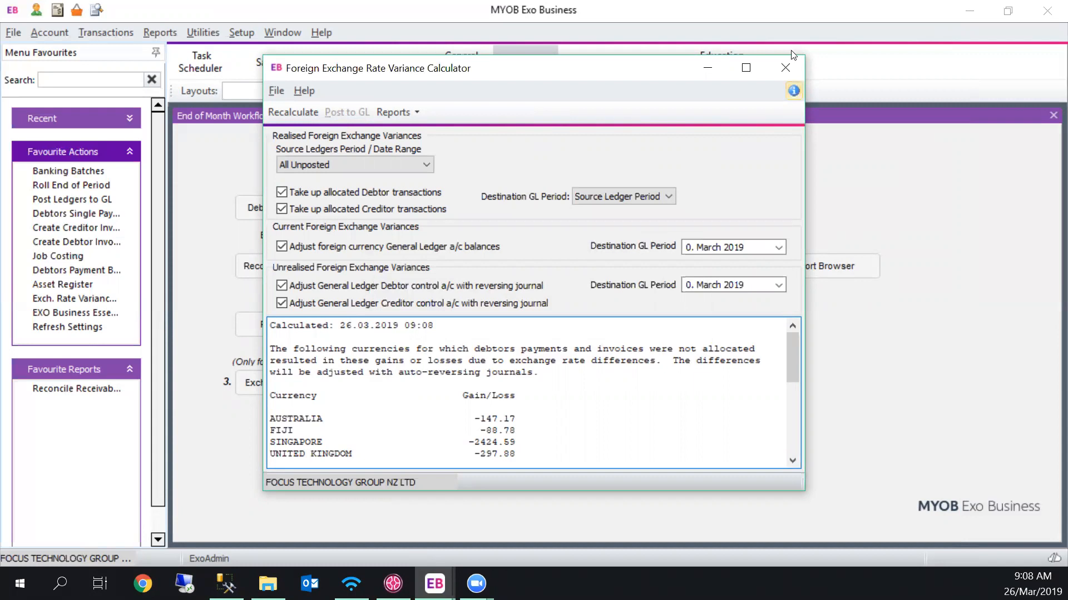
left_click(785, 68)
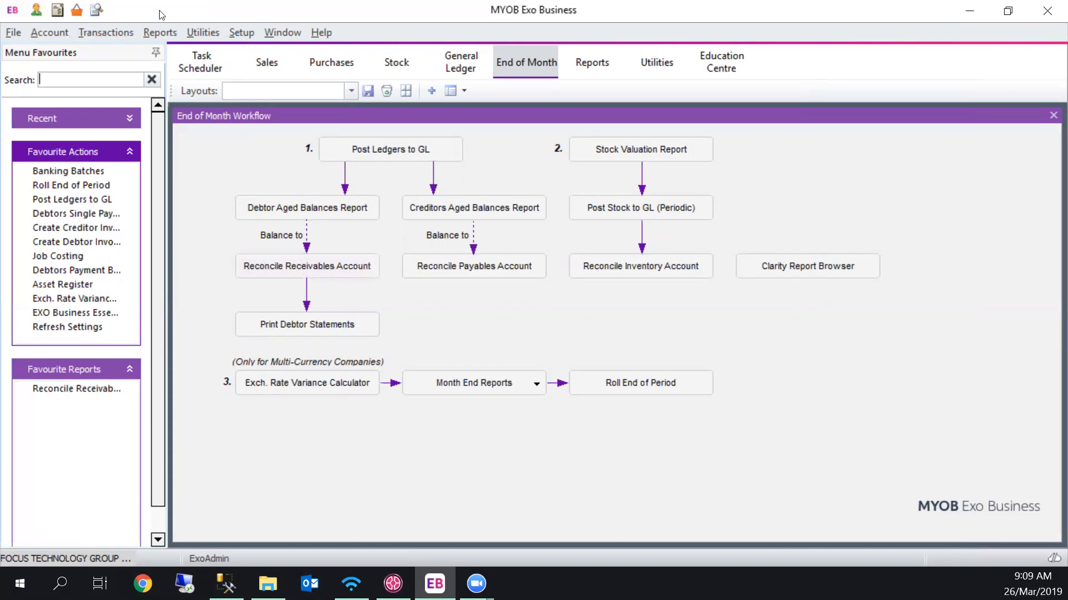
left_click(159, 31)
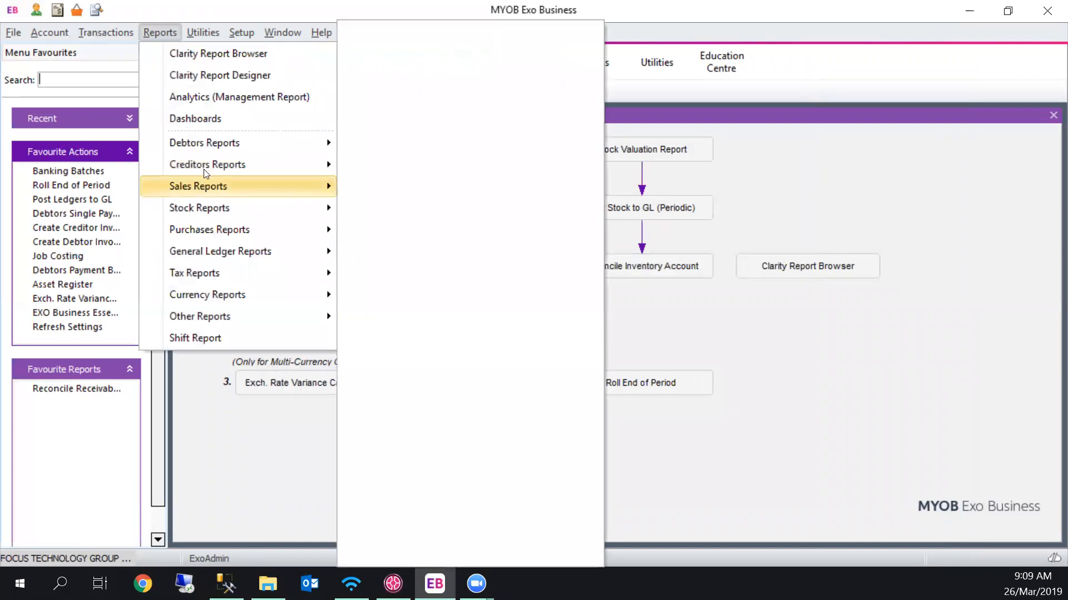
mouse_move(218, 146)
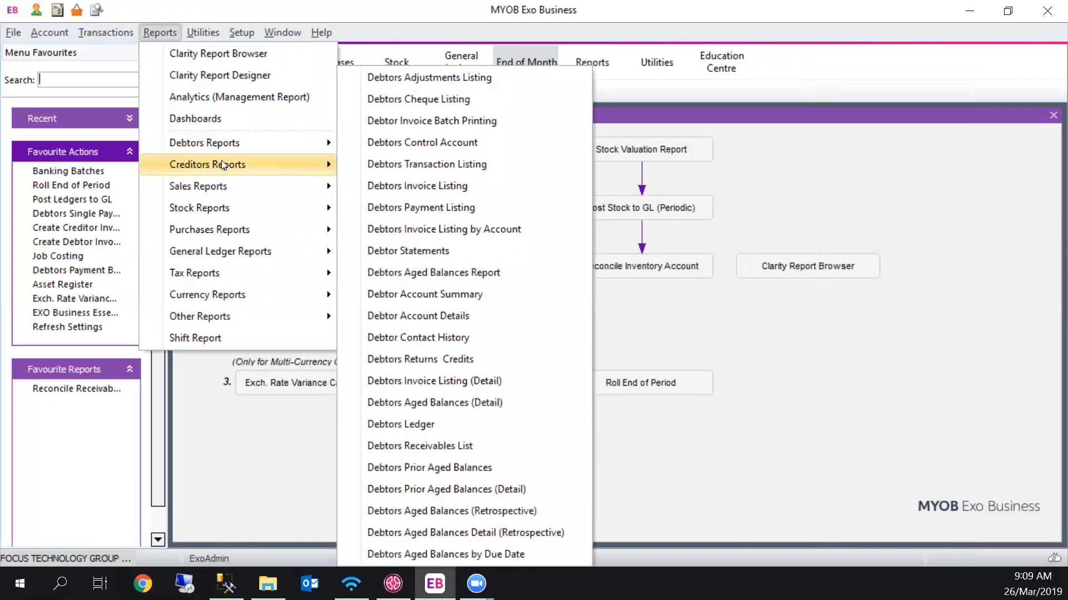
left_click(717, 348)
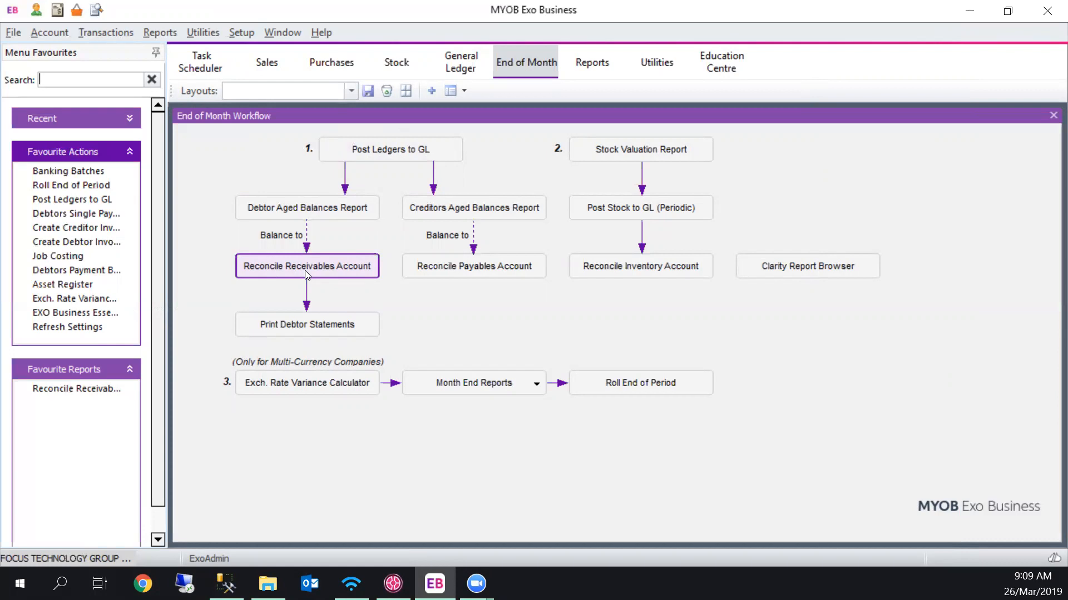
- Open the Reconcile Receivables Account report, look through its As At Age periods and choose 0. March 2019
left_click(362, 265)
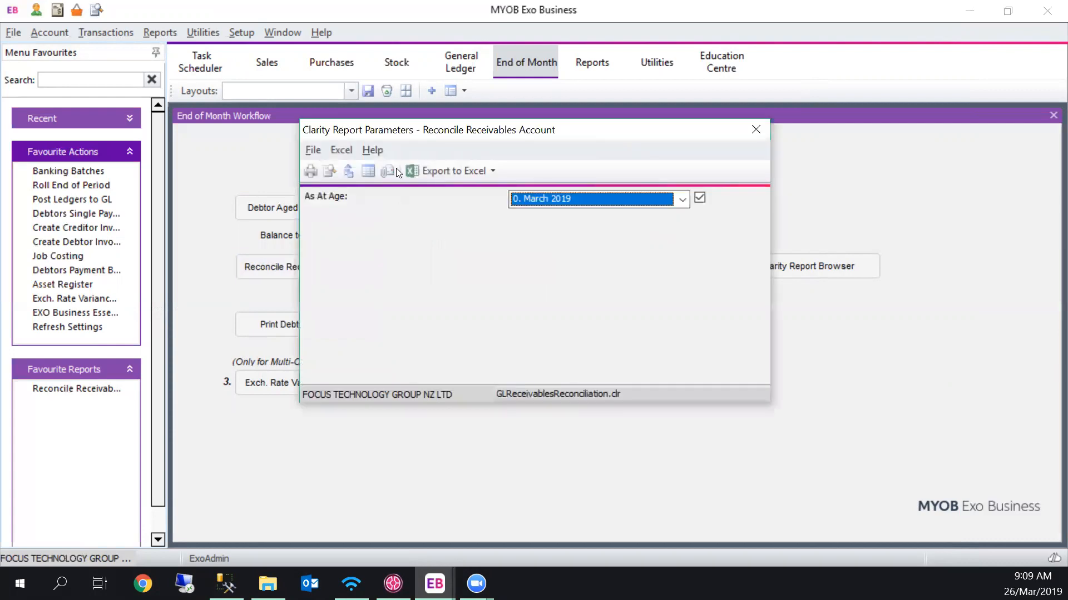
left_click(684, 200)
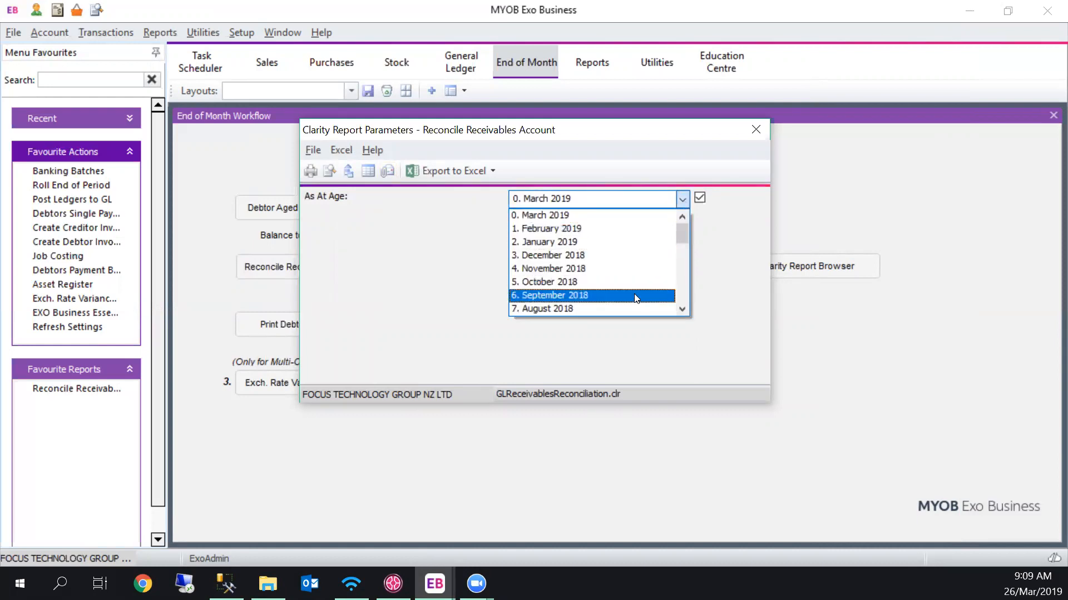
left_click(687, 289)
left_click(687, 289)
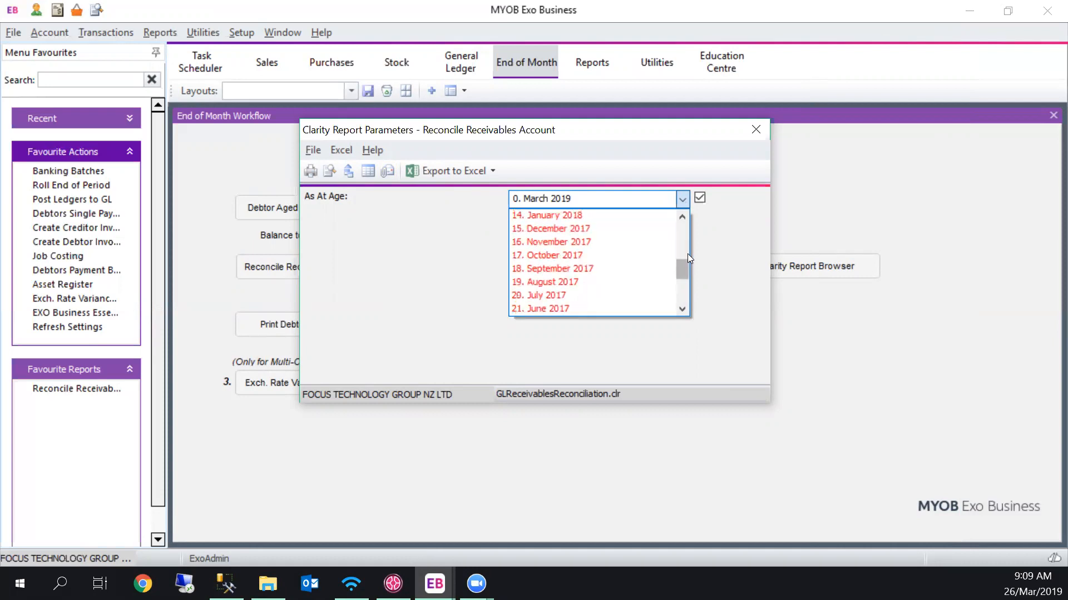
left_click(686, 236)
left_click(686, 235)
left_click(686, 236)
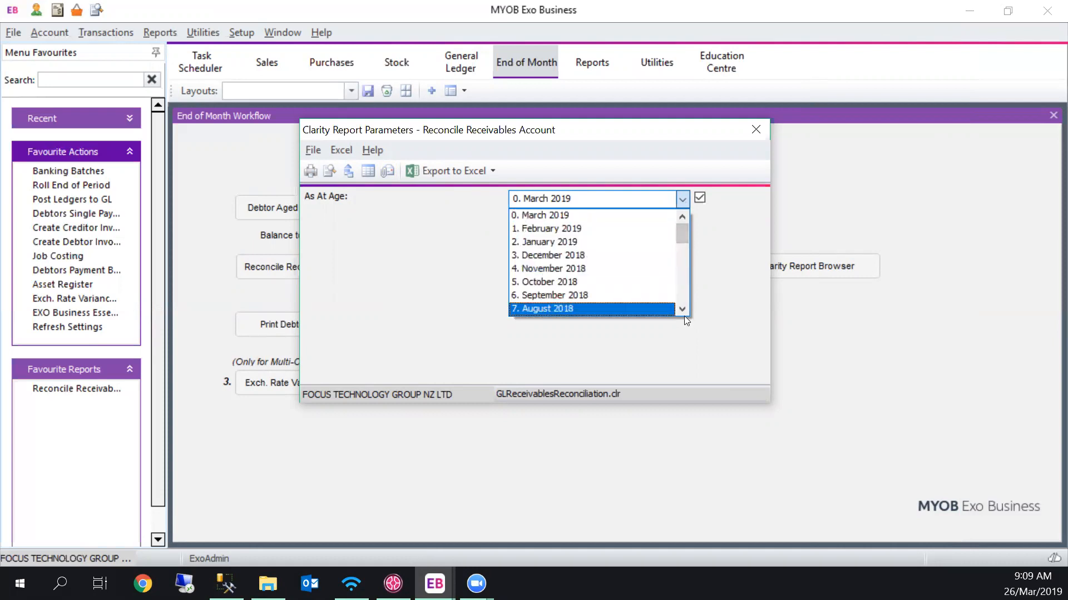
left_click(682, 309)
left_click(682, 309)
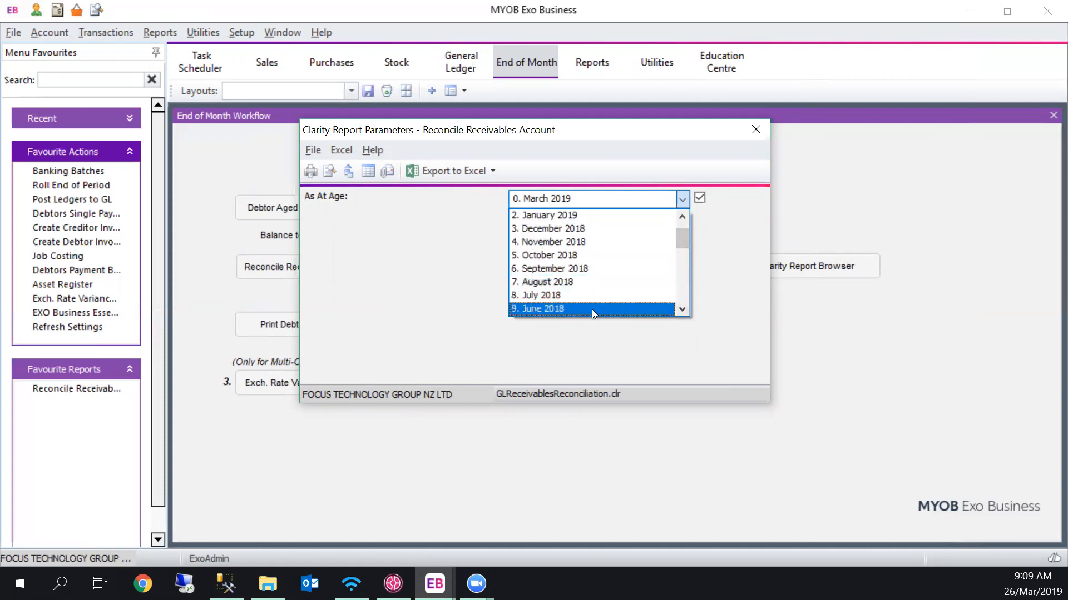
left_click(683, 309)
left_click(682, 310)
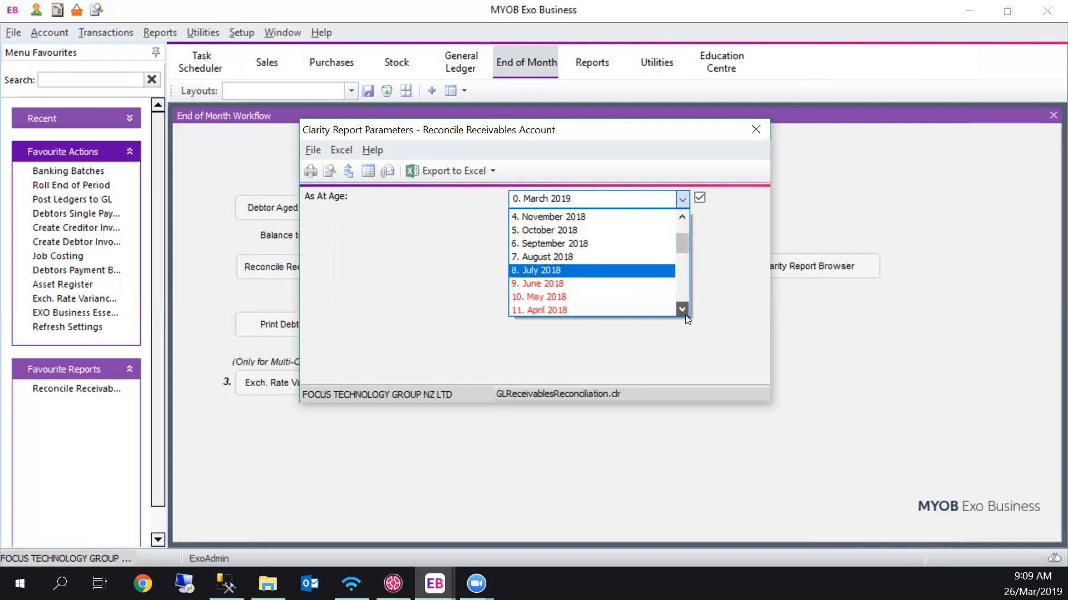
left_click(683, 309)
left_click(683, 310)
left_click(682, 219)
left_click(682, 219)
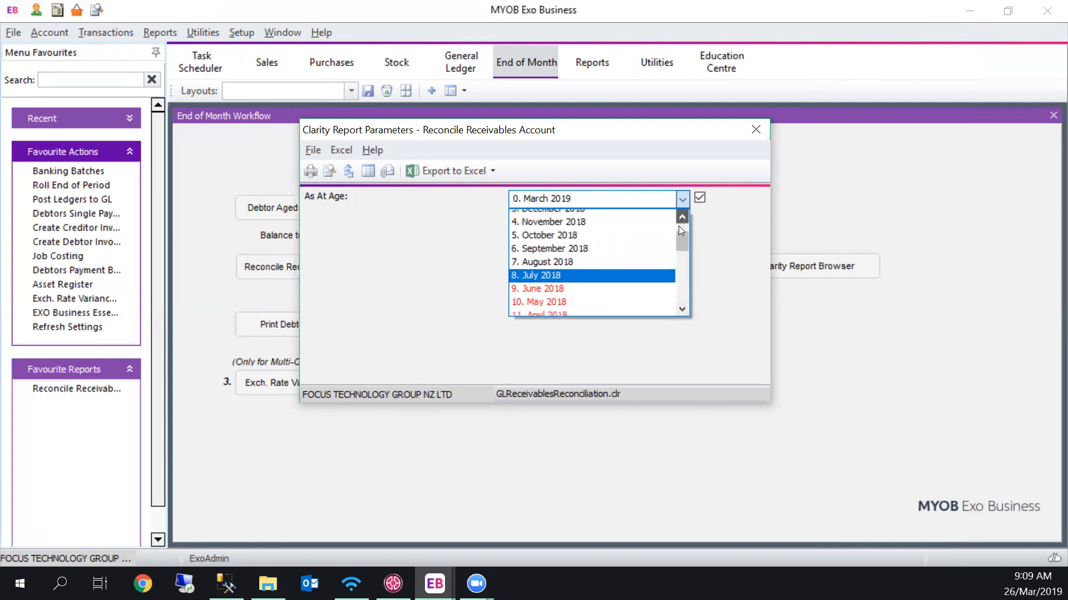
left_click(682, 218)
left_click(681, 219)
left_click(682, 218)
left_click(682, 218)
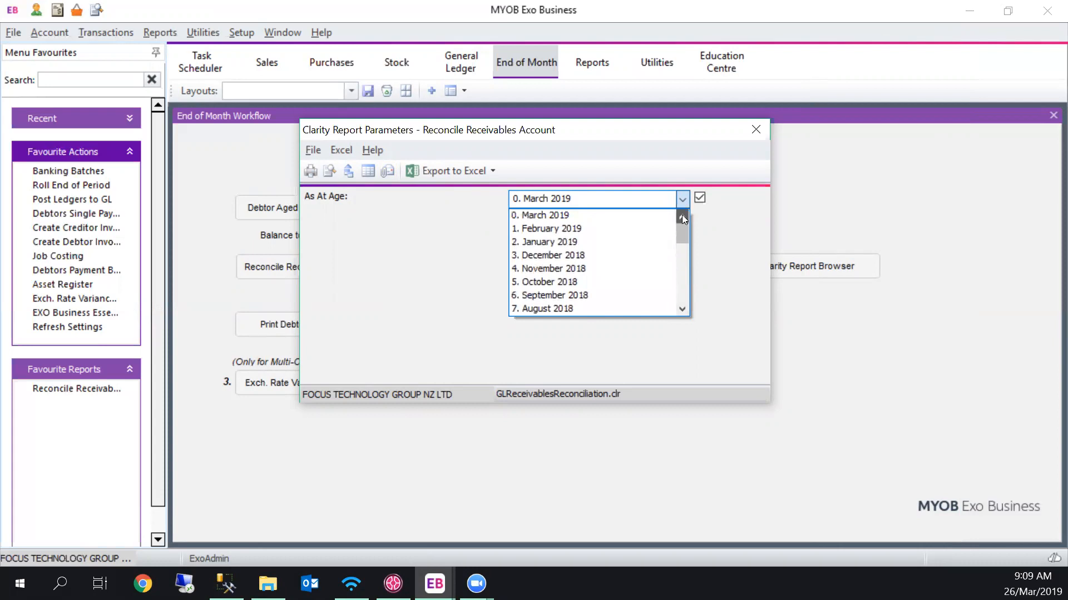
left_click(614, 215)
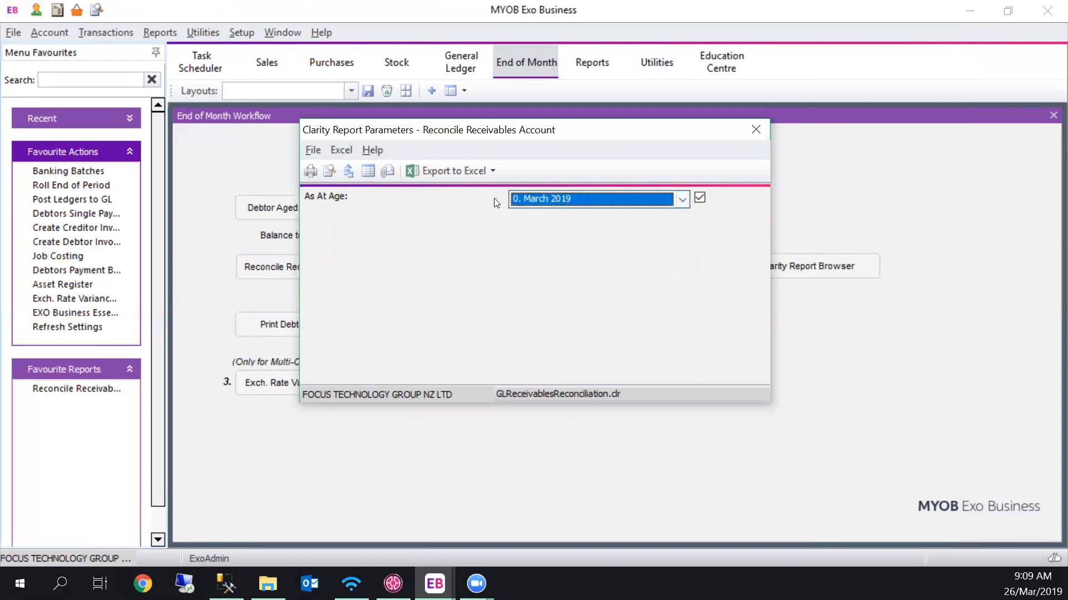
- Preview the receivables reconciliation at page width, examine the debtors control balances and possible causes of exceptions, and close the report
left_click(330, 172)
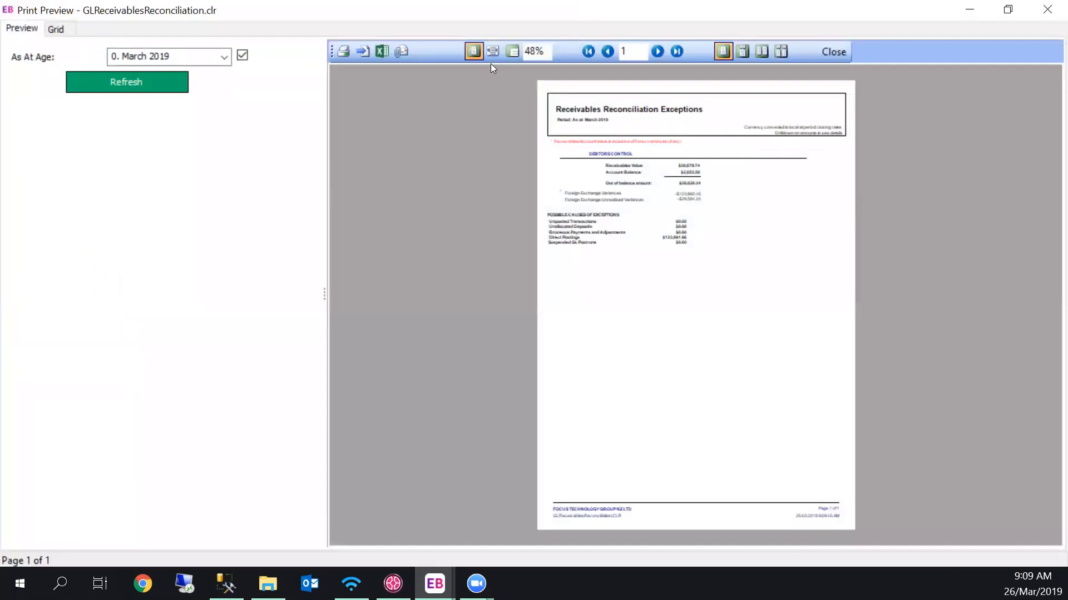
left_click(494, 53)
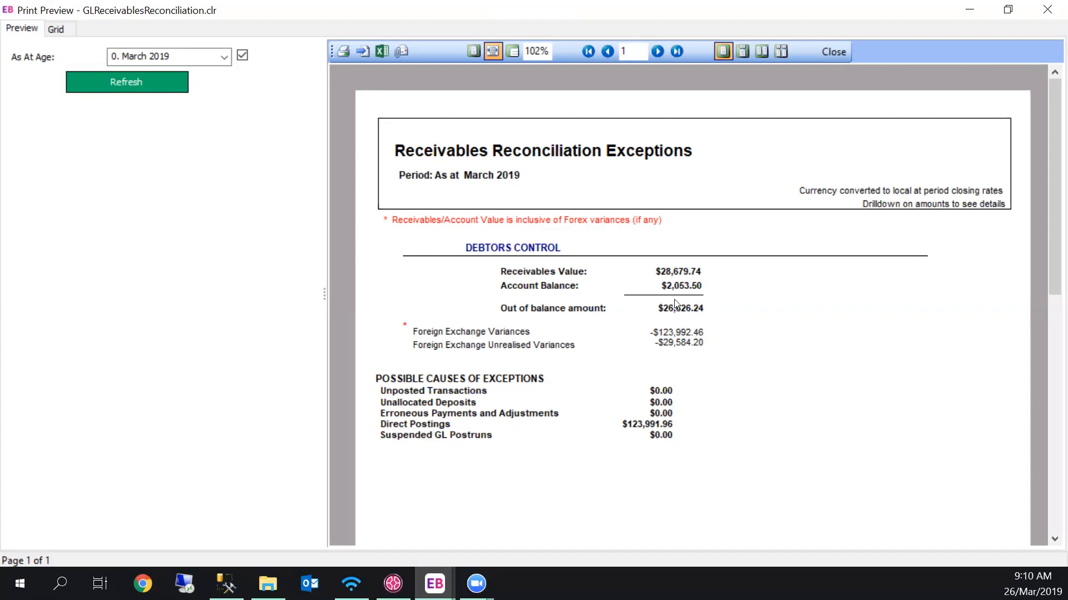
left_click(835, 51)
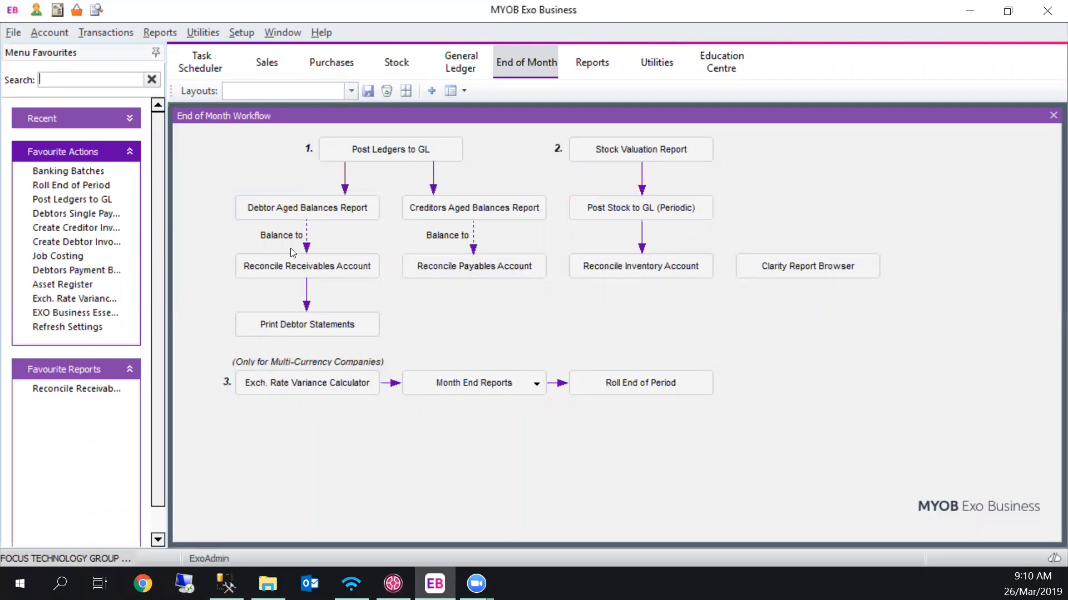
- Preview the Reconcile Payables Account report as at 0. March 2019 and view it at page width
left_click(504, 263)
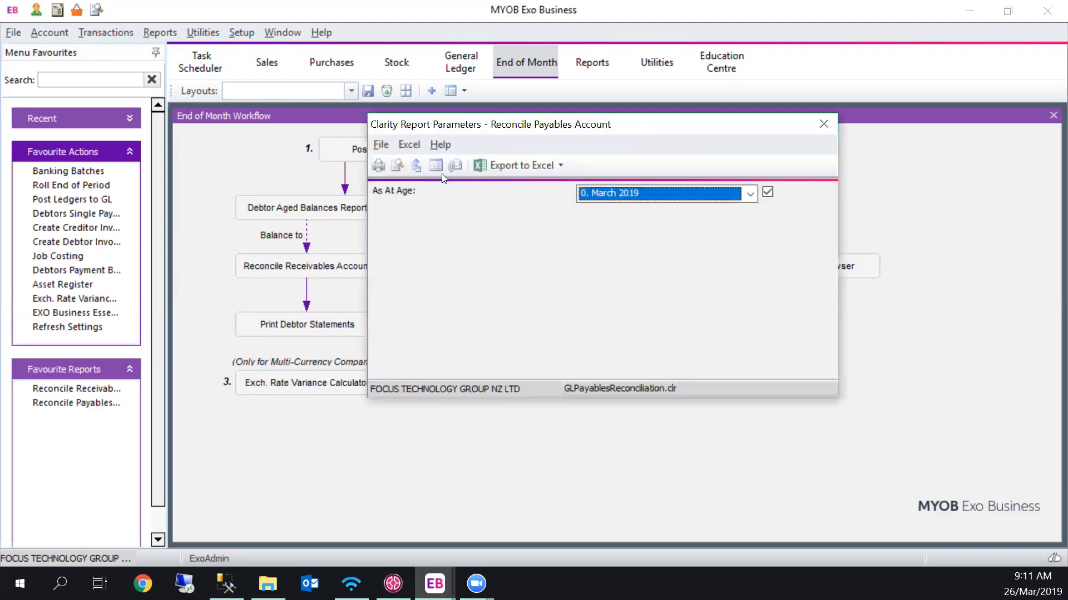
left_click(398, 165)
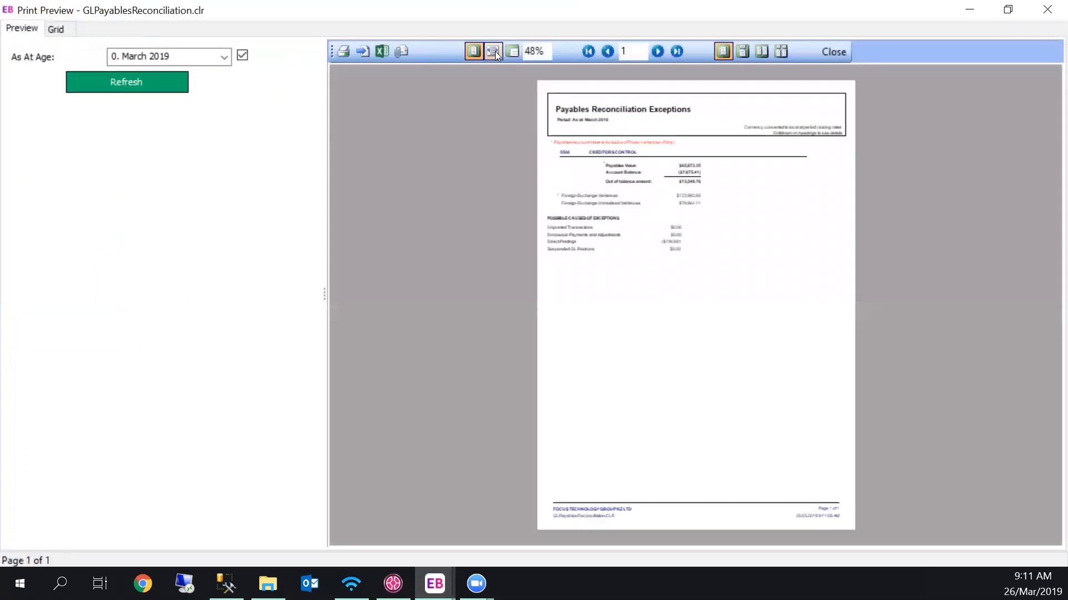
left_click(493, 52)
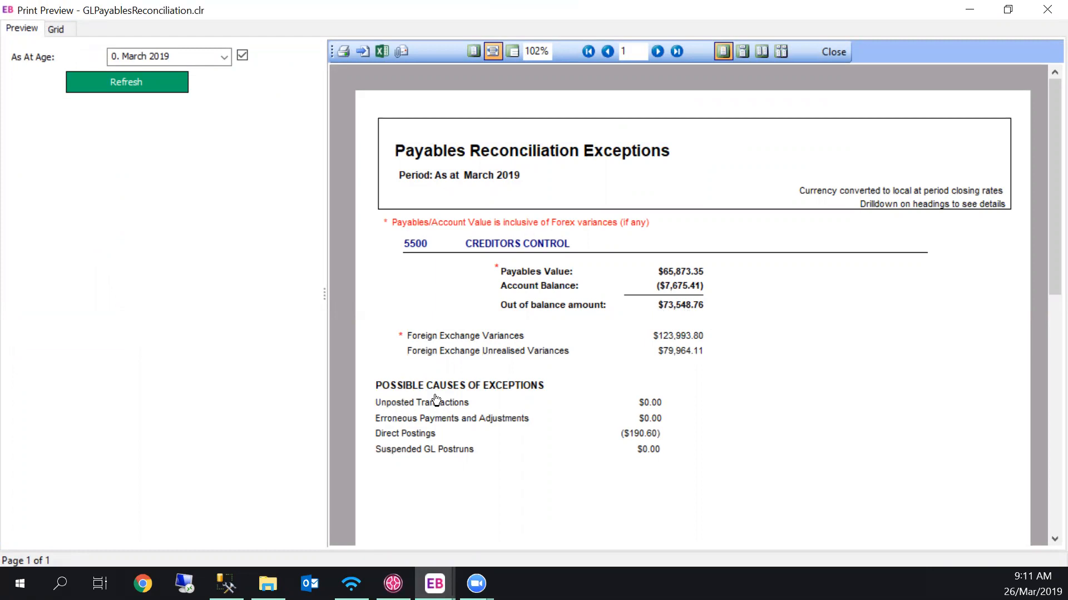
- Drill down on the Direct Postings heading of the payables reconciliation to examine its postings, collapse the details and expand them again
left_click(395, 435)
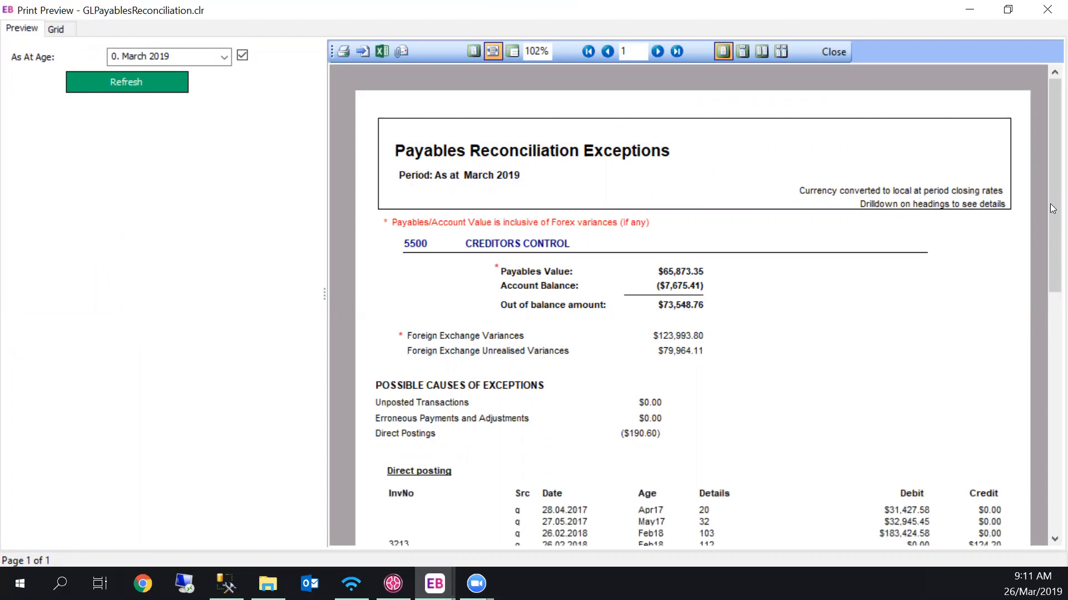
left_click_drag(1053, 206, 1053, 309)
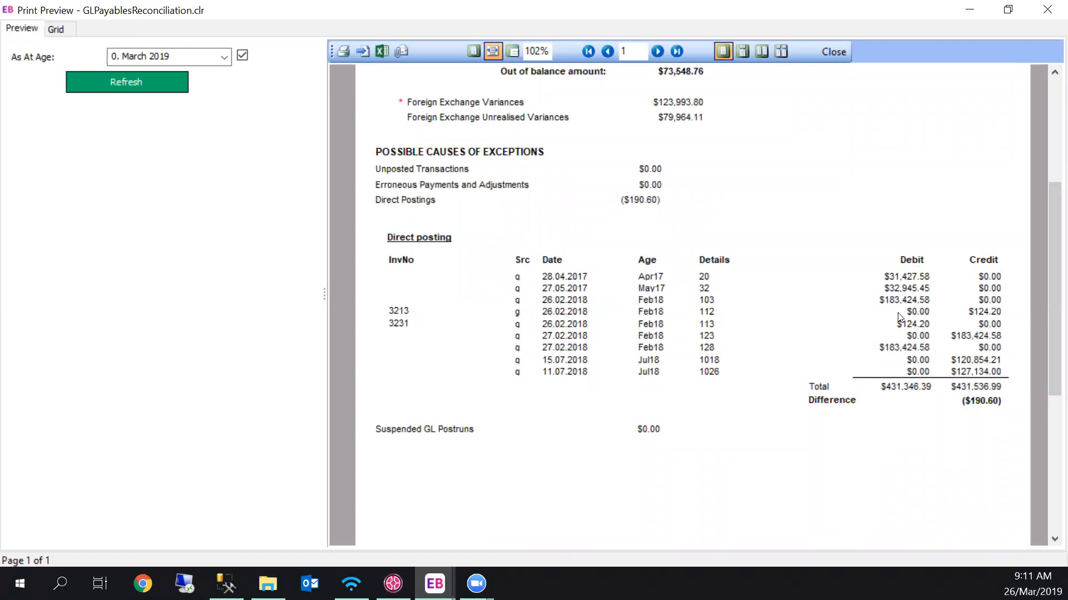
left_click(389, 204)
left_click(396, 216)
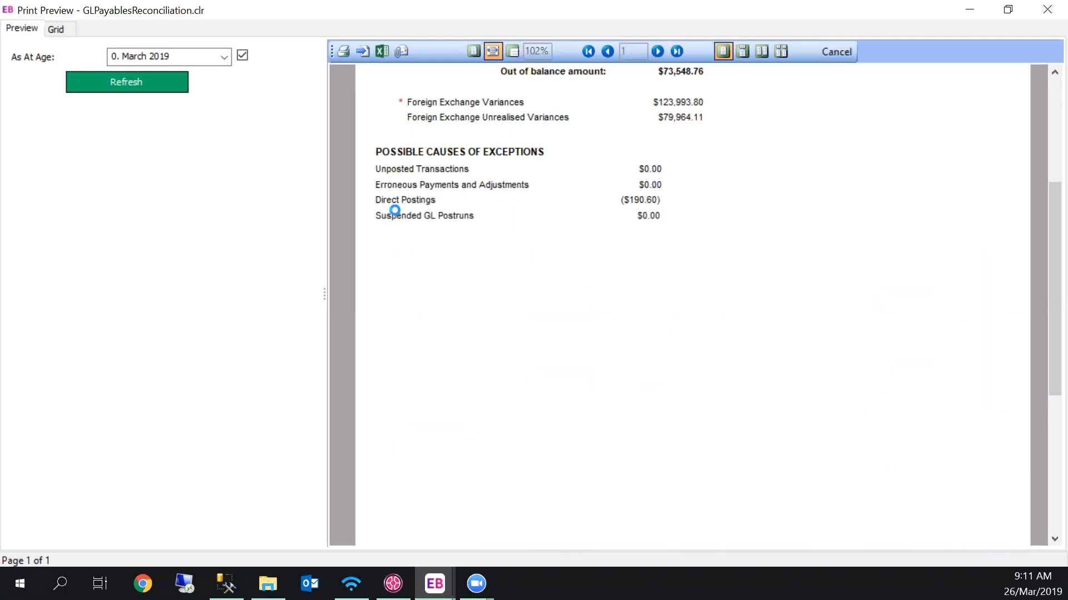
left_click(396, 168)
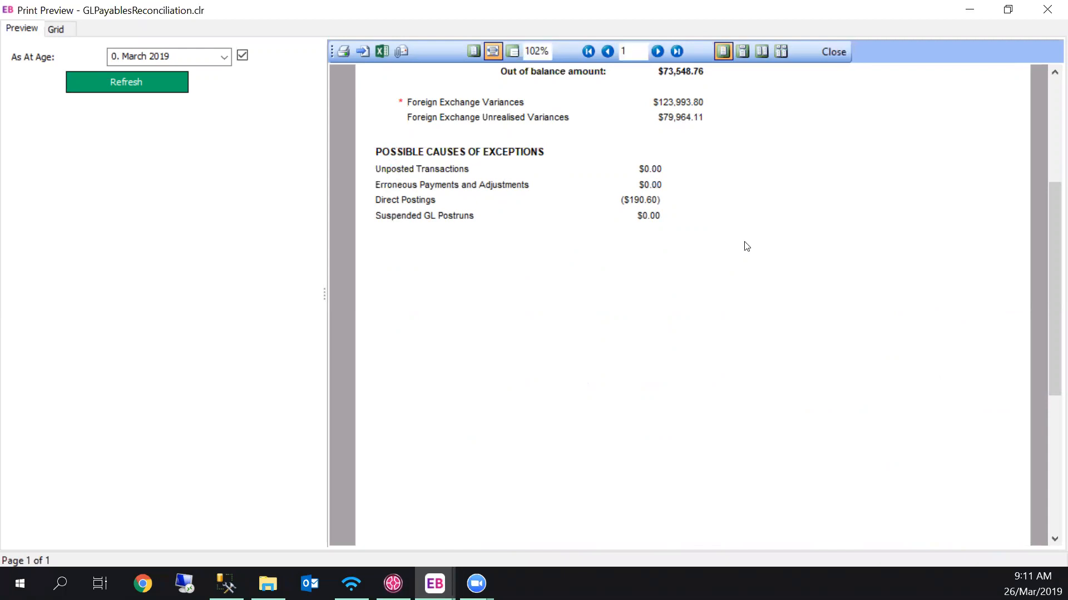
left_click(411, 200)
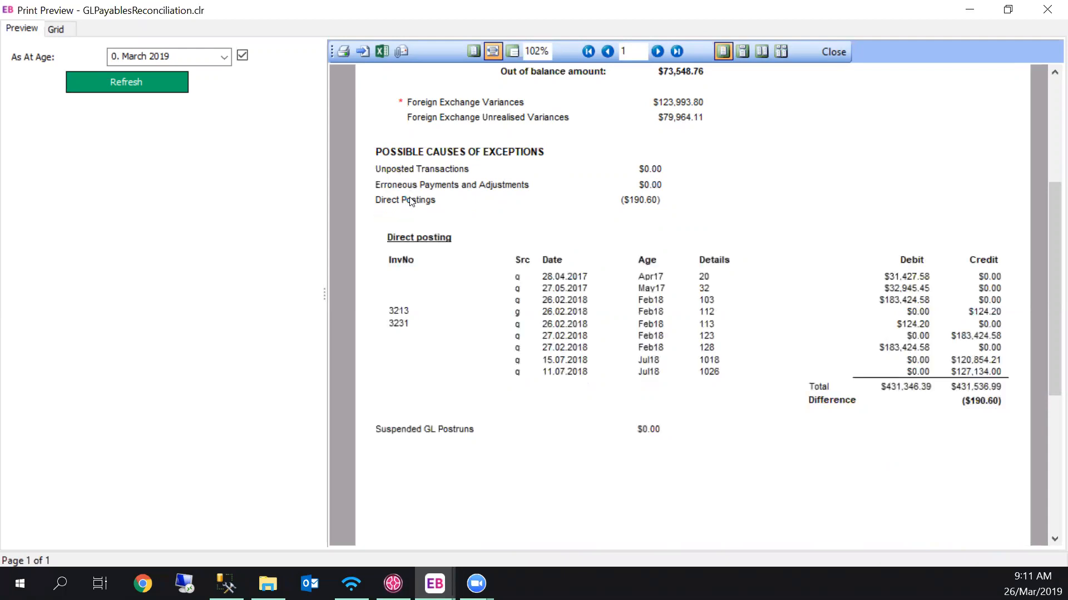
- Collapse the Direct Postings details and close the payables reconciliation report
left_click(412, 200)
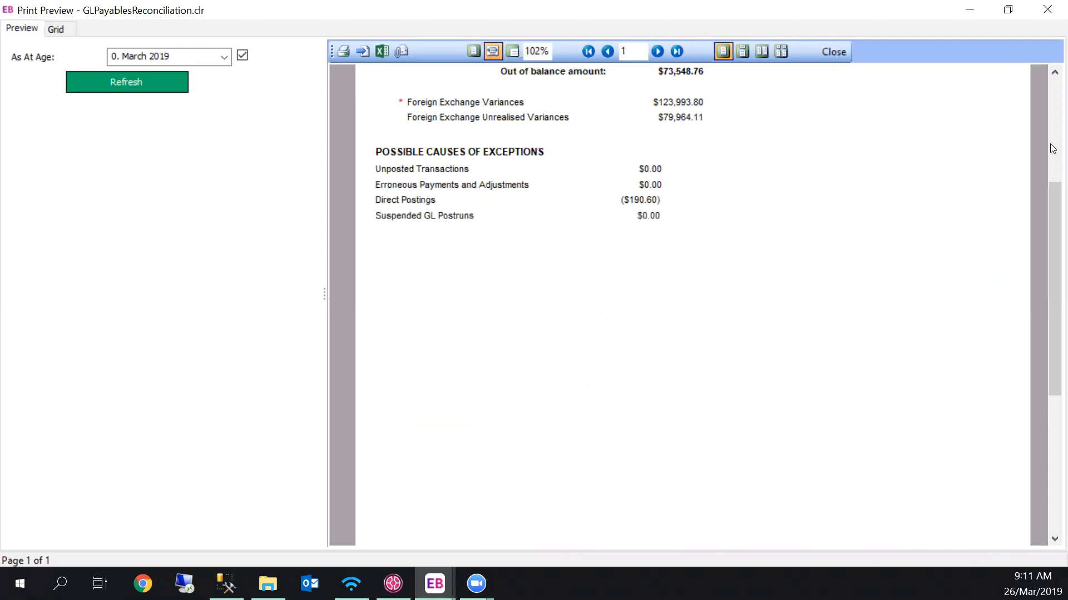
left_click(830, 53)
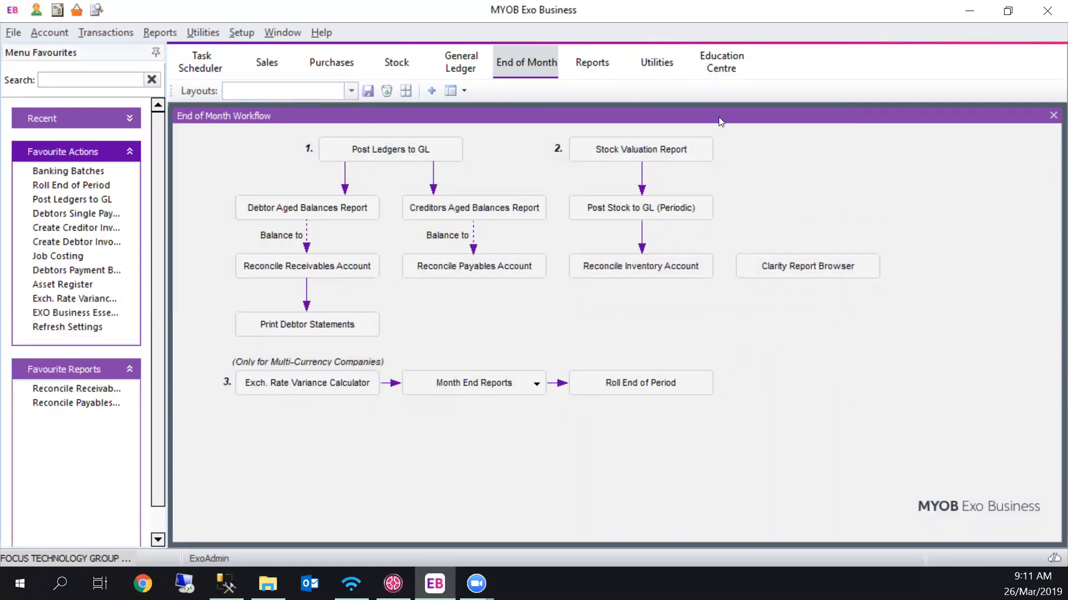
- Open the GL Trial Balance Tree and load the trial balance year to date at 5. October 2018
left_click(57, 32)
mouse_move(125, 37)
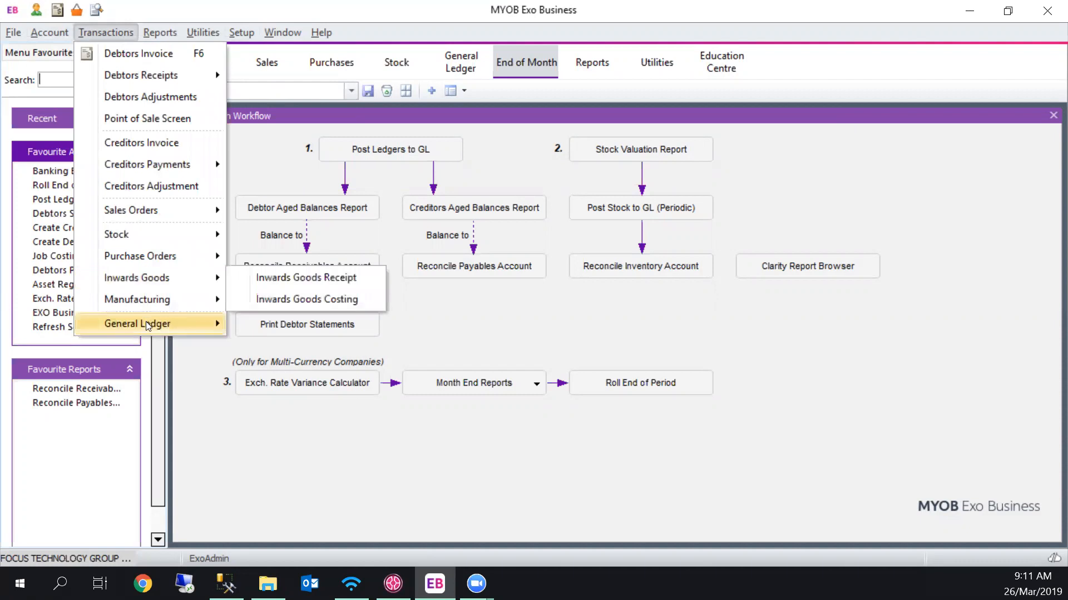
mouse_move(148, 326)
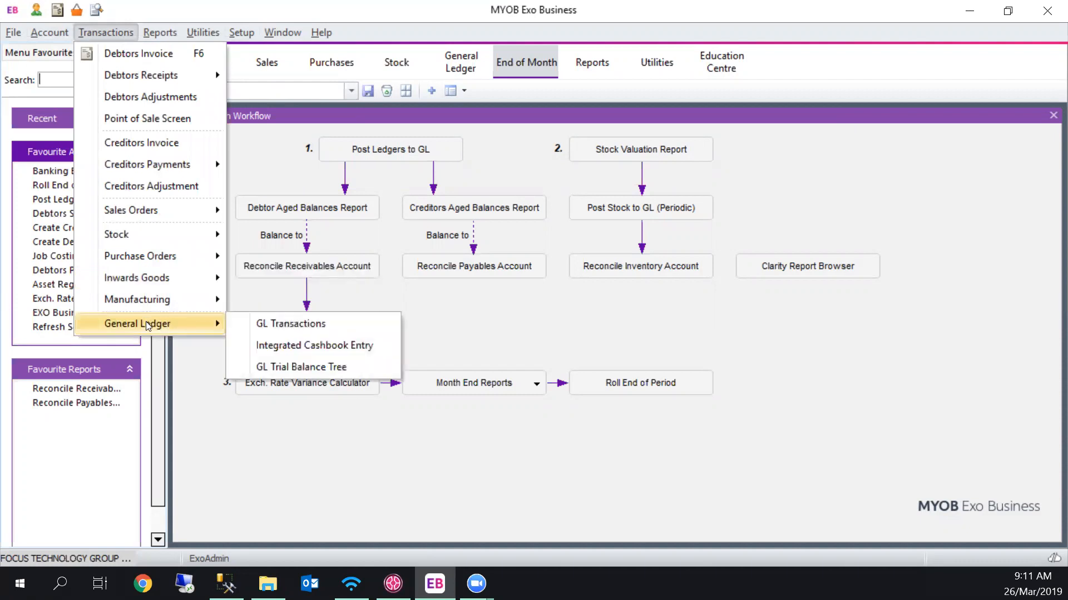
left_click(337, 368)
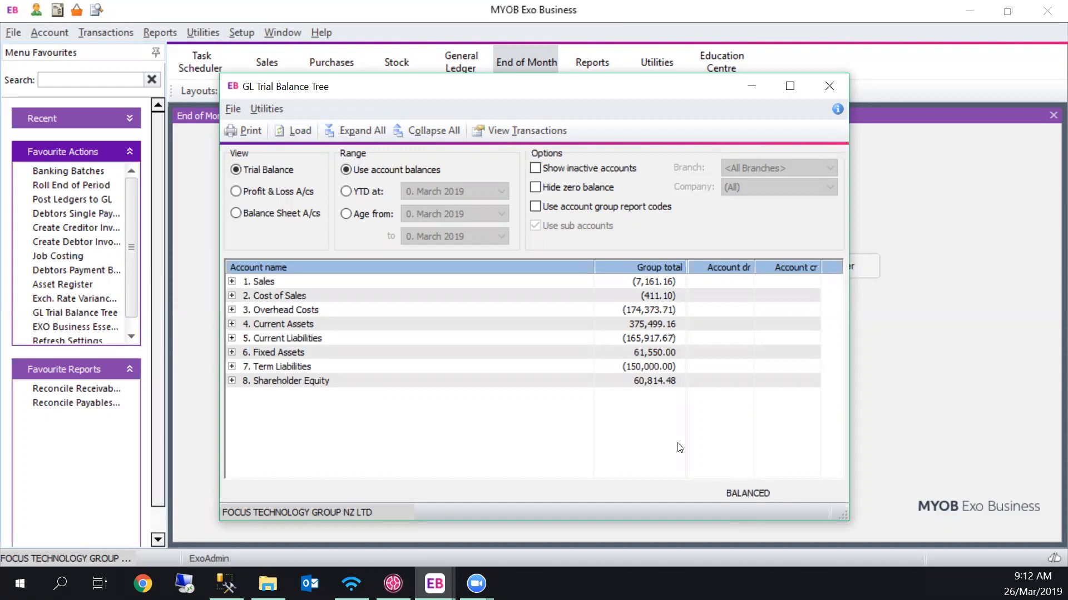
left_click(347, 191)
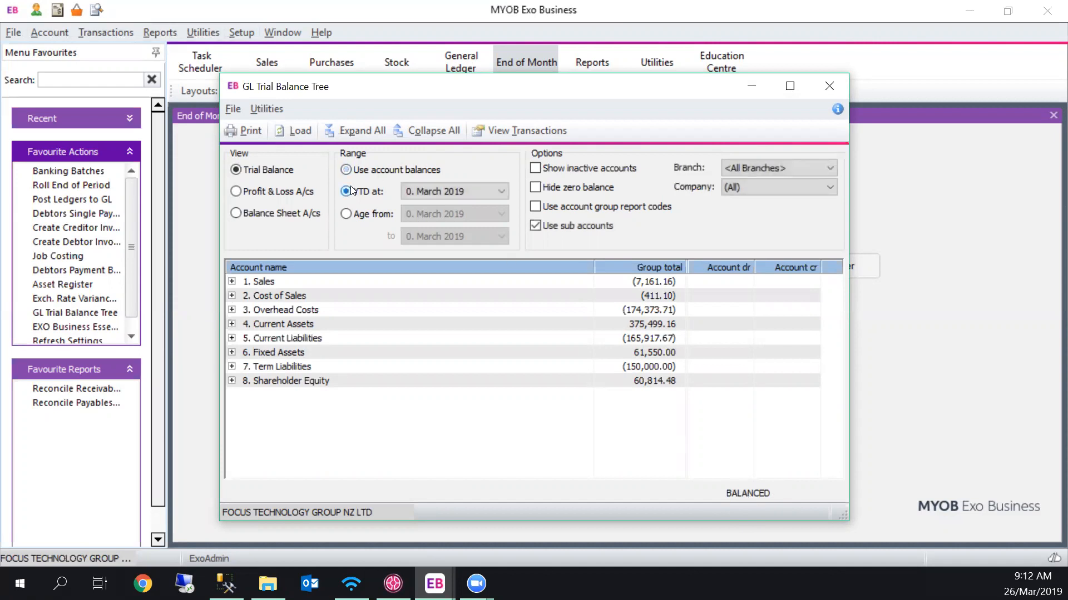
left_click(433, 191)
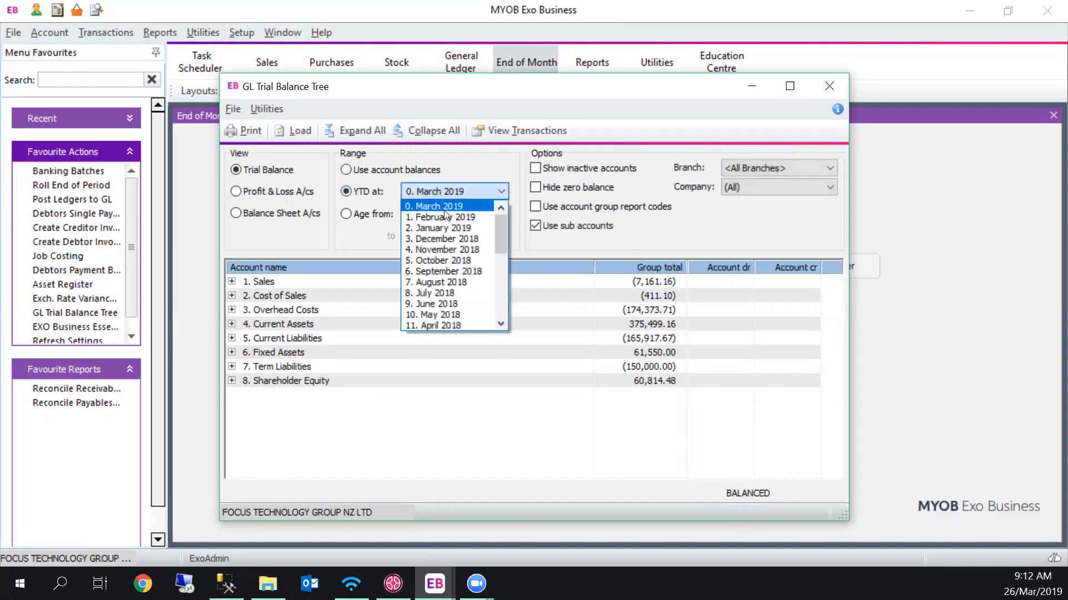
left_click(446, 259)
left_click(301, 130)
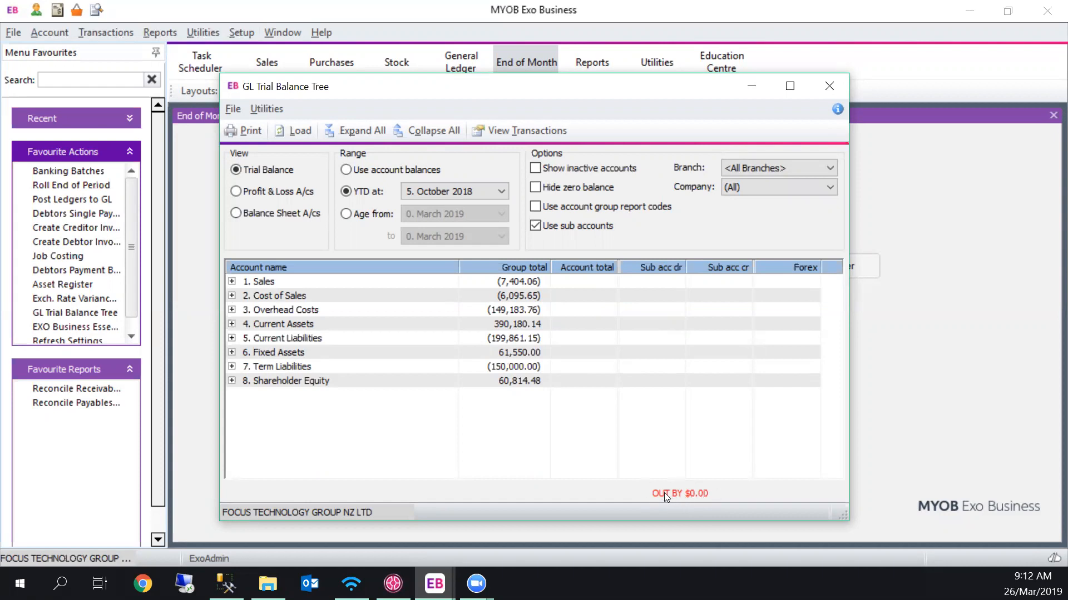
- Check the trial balance year to date at 12. March 2018 and at 11. April 2018, loading each period
left_click(471, 195)
left_click(465, 278)
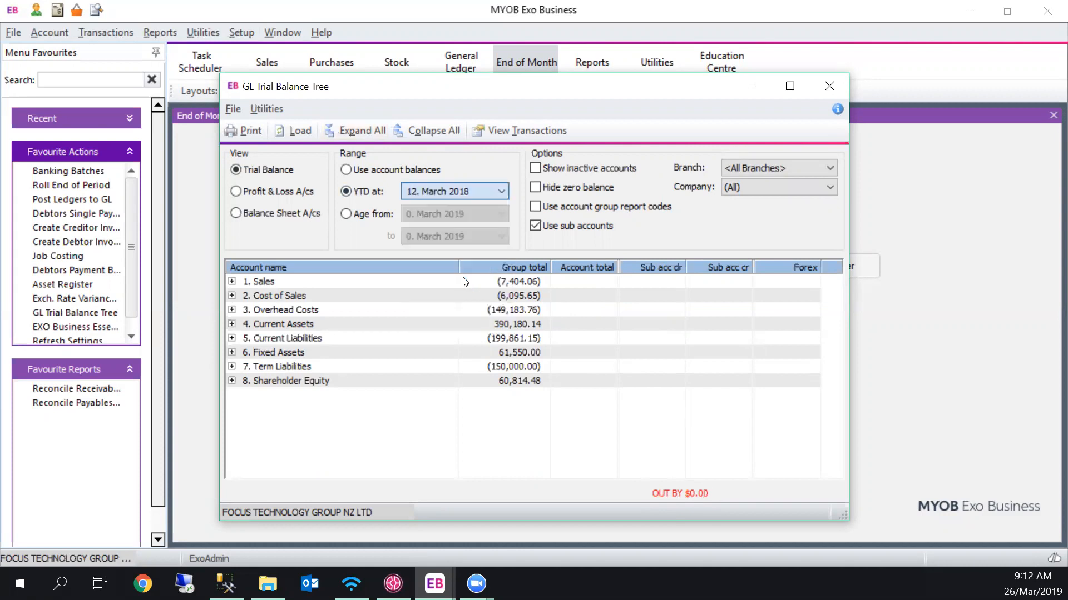
left_click(295, 130)
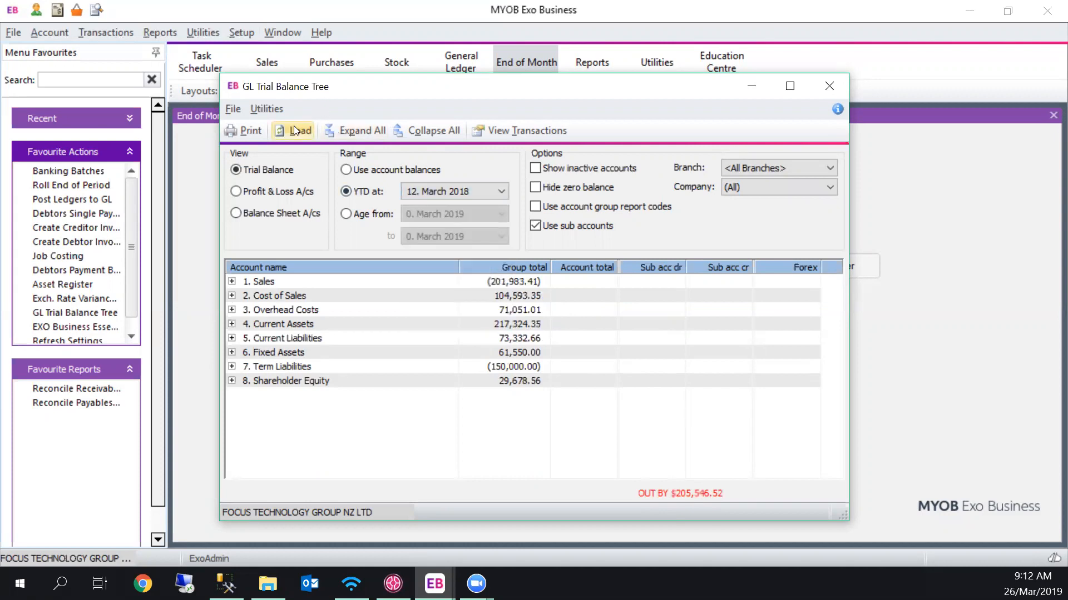
left_click(450, 191)
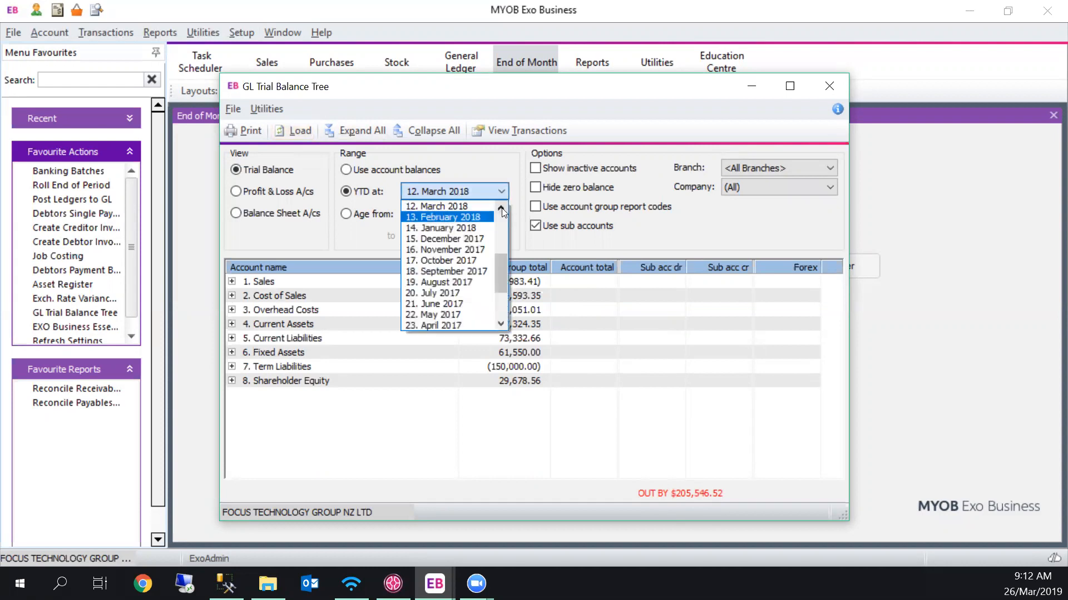
left_click(501, 207)
left_click(501, 207)
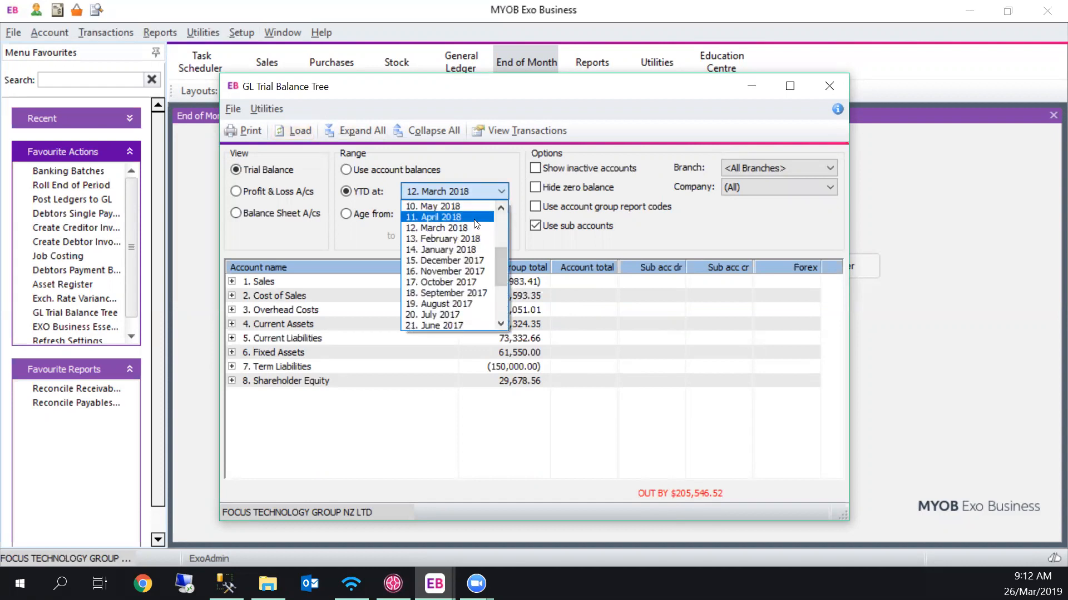
left_click(445, 217)
left_click(293, 129)
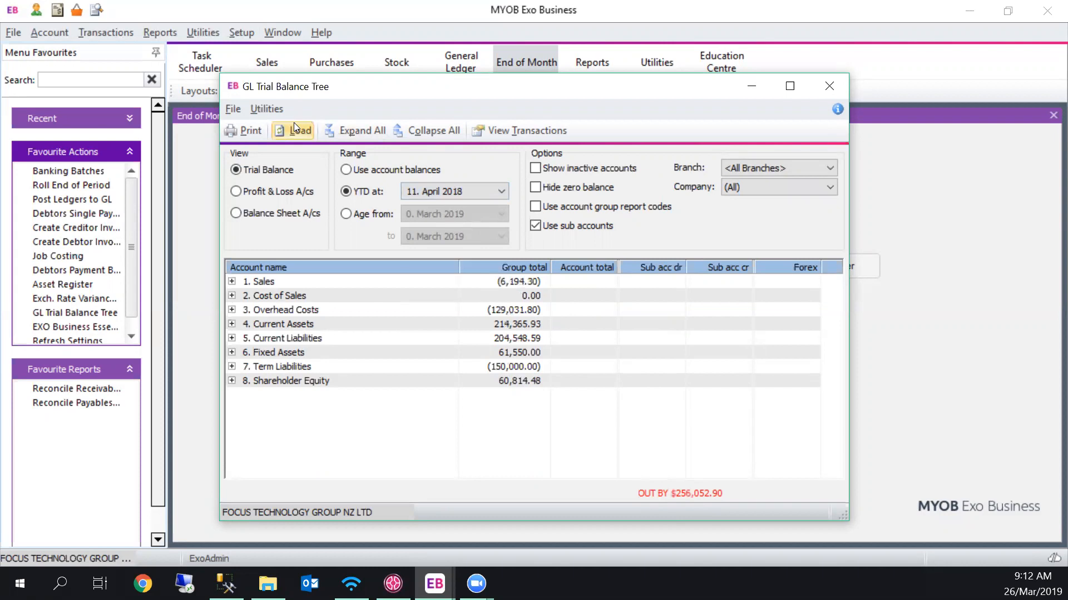
- Check the trial balance year to date at 7. August 2018 and at 8. July 2018, loading each period
left_click(502, 190)
left_click(501, 207)
left_click(502, 204)
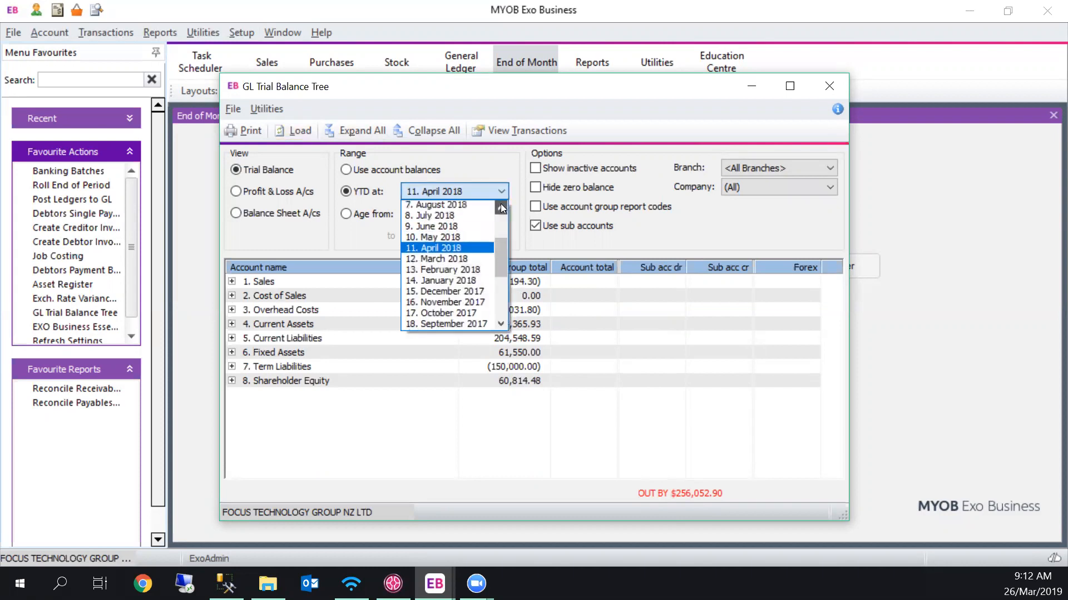
left_click(439, 205)
left_click(285, 127)
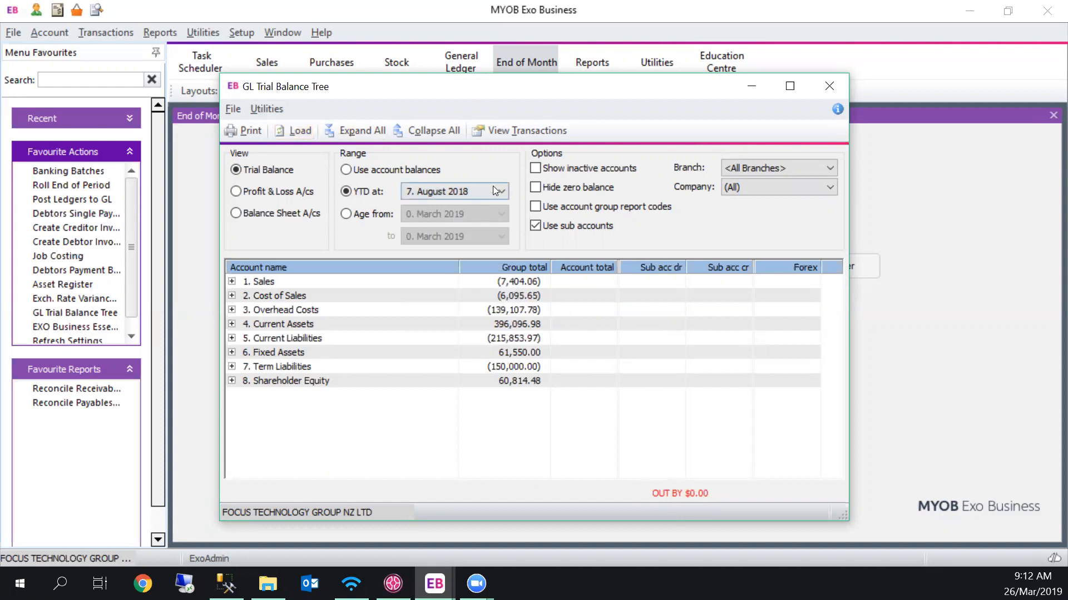
left_click(493, 187)
left_click(475, 215)
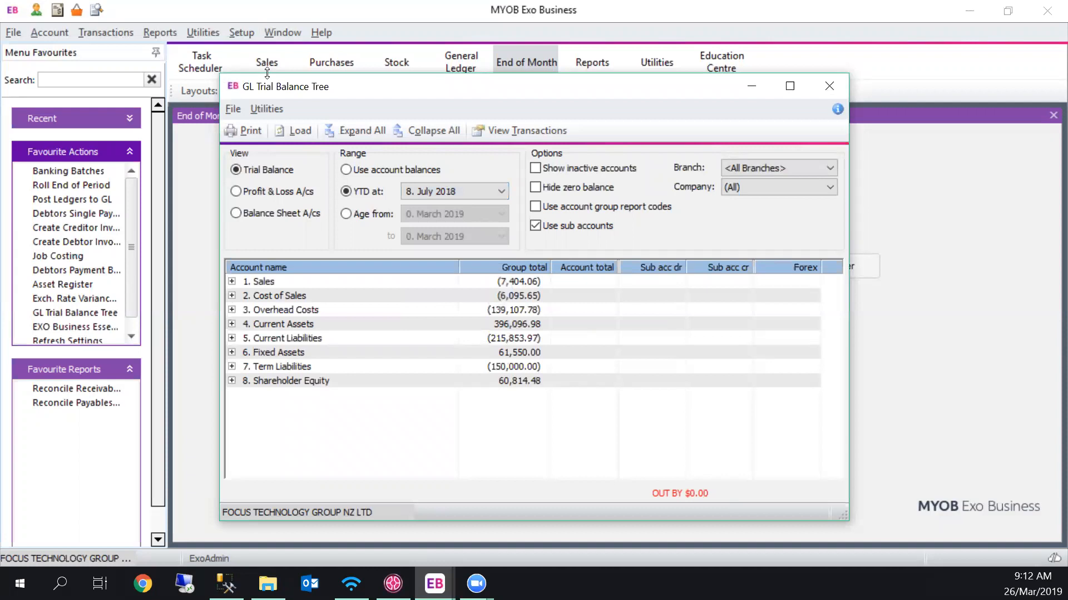
left_click(287, 127)
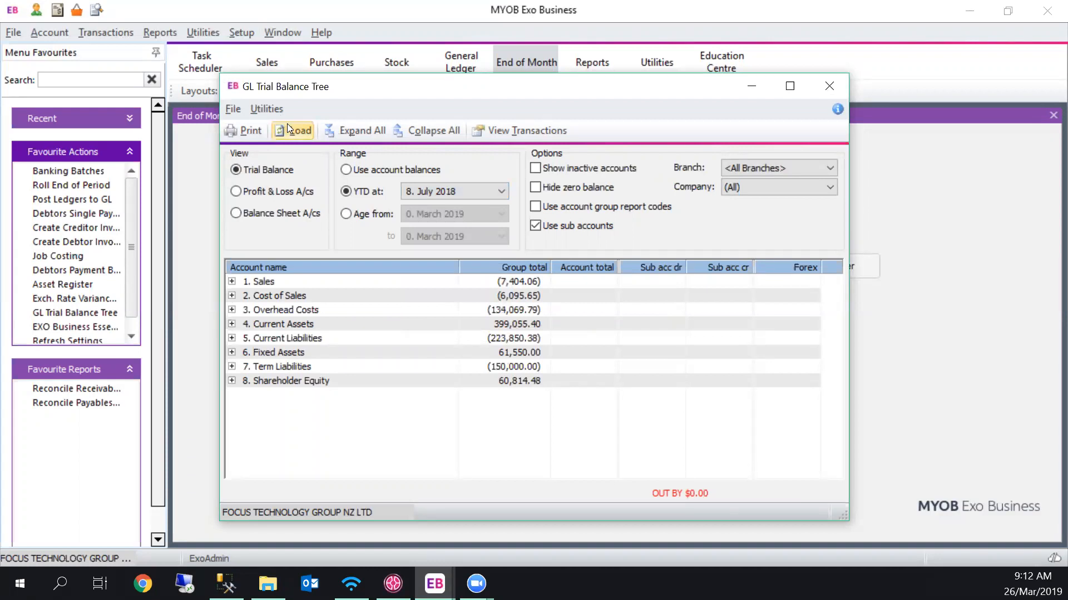
- Load the trial balance year to date at 4. November 2018, check whether it balances and close the trial balance tree
left_click(481, 195)
left_click(499, 207)
left_click(499, 208)
left_click(499, 207)
left_click(500, 207)
left_click(468, 205)
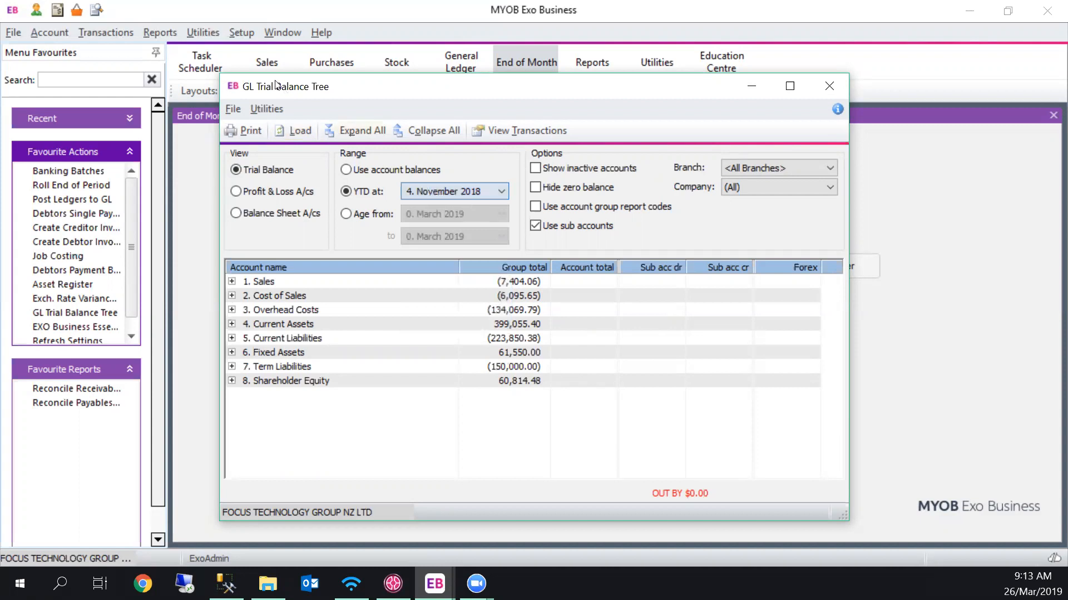
left_click(284, 127)
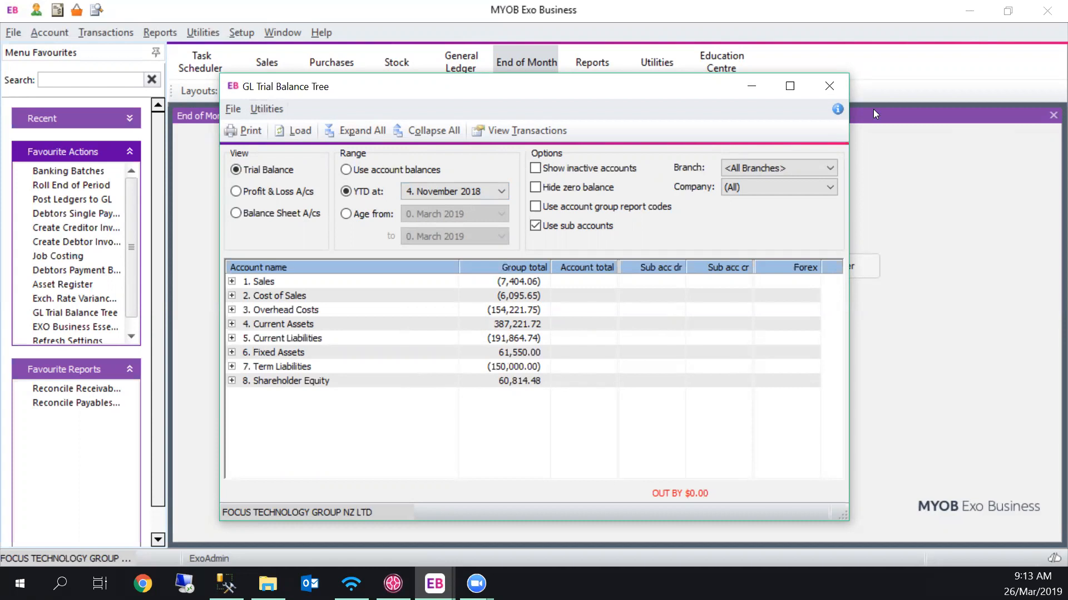
left_click(831, 86)
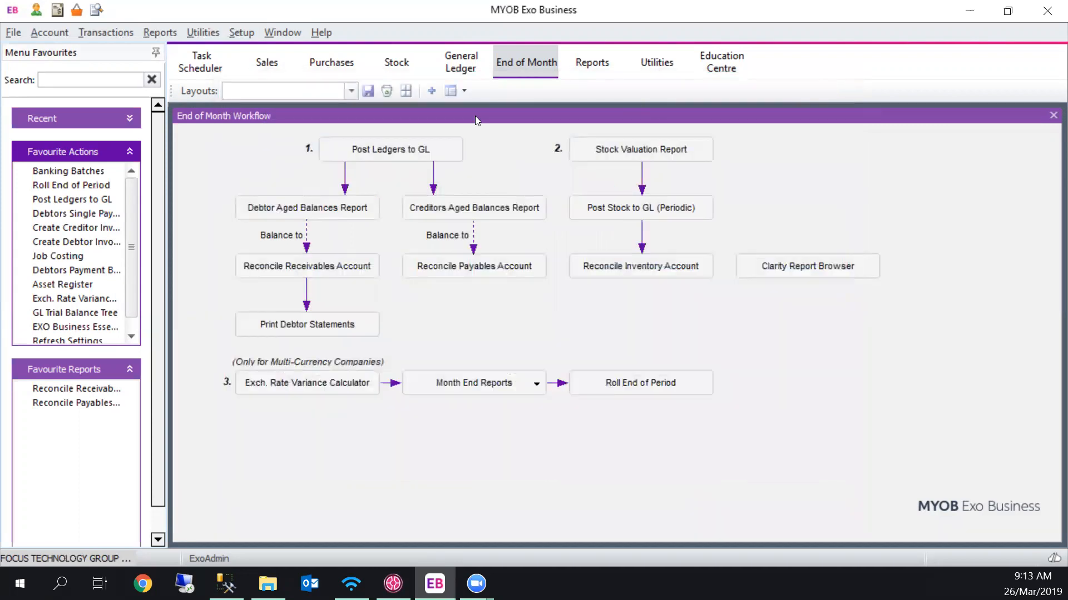
- List the general ledger accounts in the chart of accounts, examine the section setting of the 2000 PURCHASES account and close its details
left_click(461, 62)
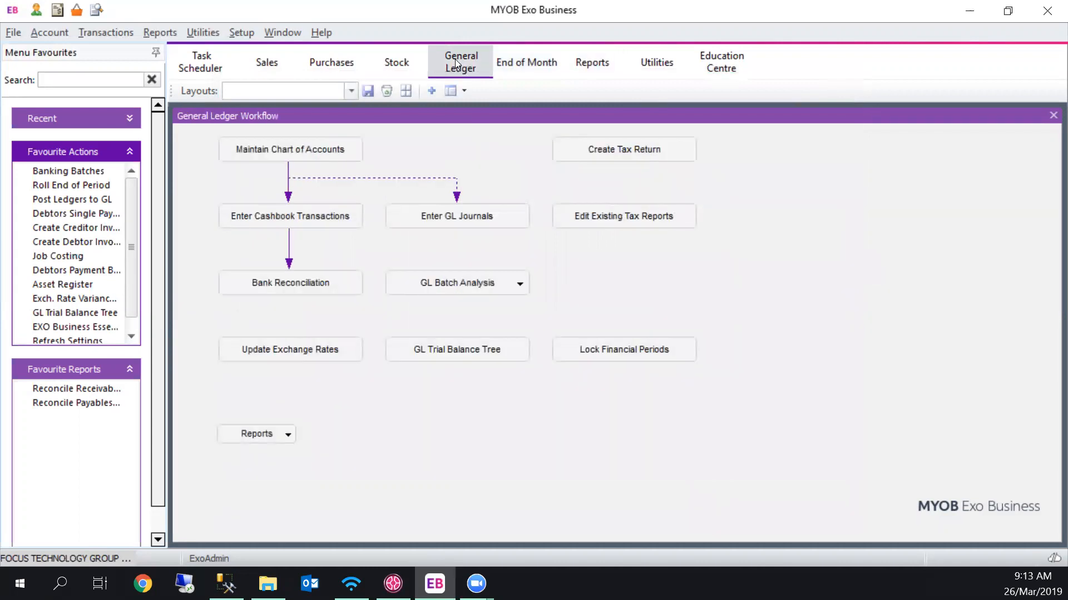
left_click(265, 158)
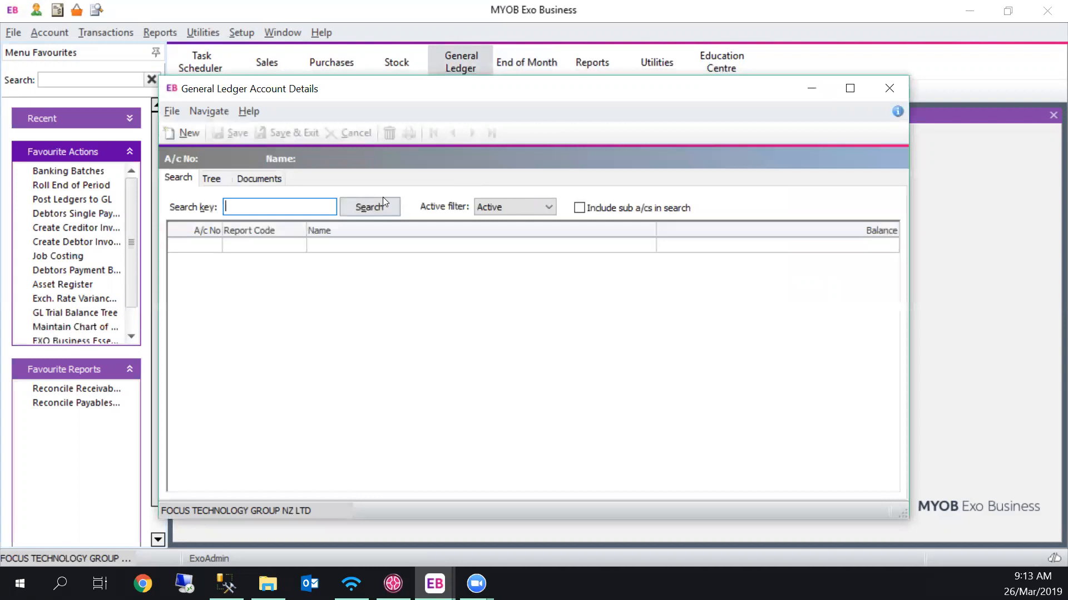
left_click(383, 202)
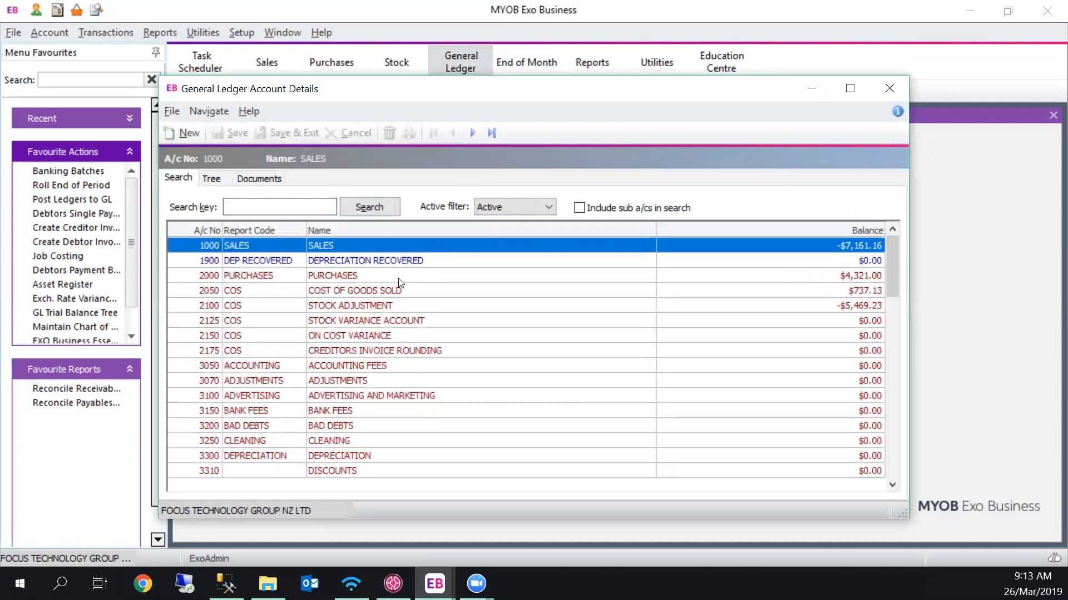
double_click(398, 278)
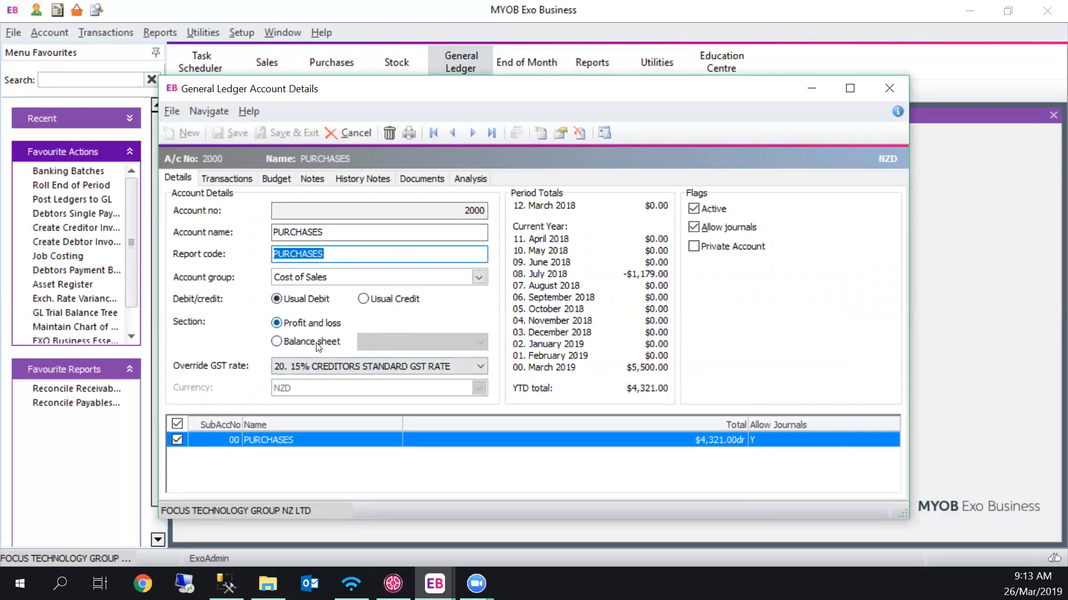
left_click(276, 323)
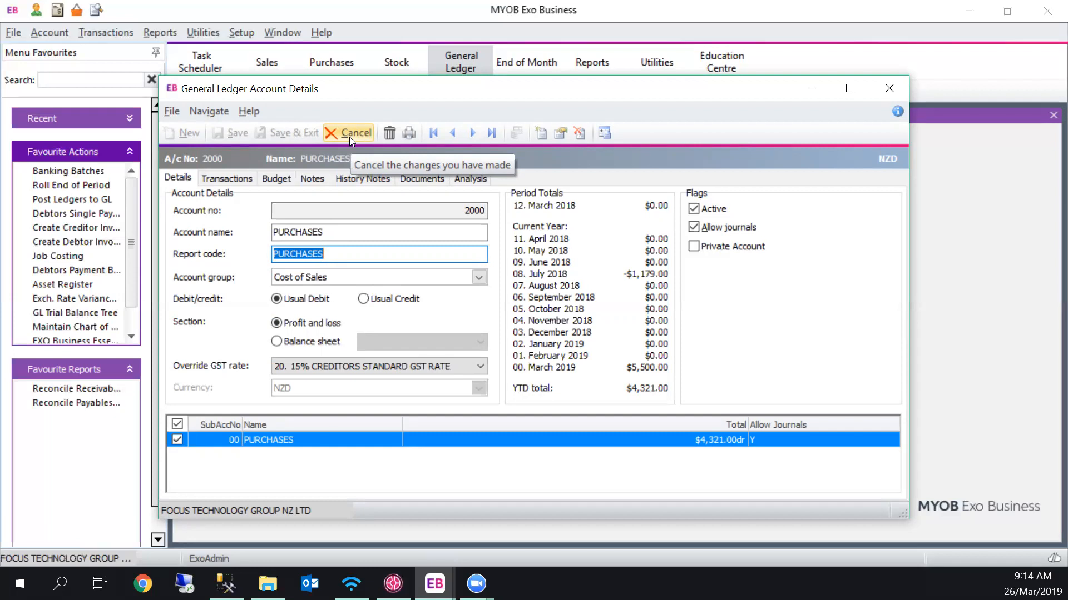
left_click(900, 87)
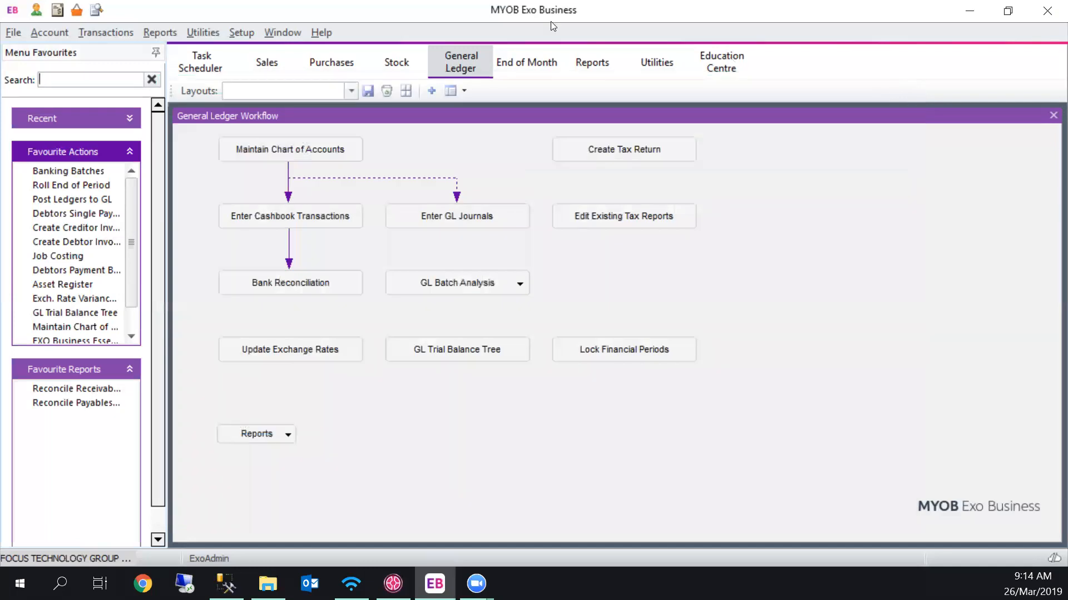
- Open Roll End of Period and select rolling debtors, creditors, stock and GL, with the end of financial year option enabled
left_click(503, 68)
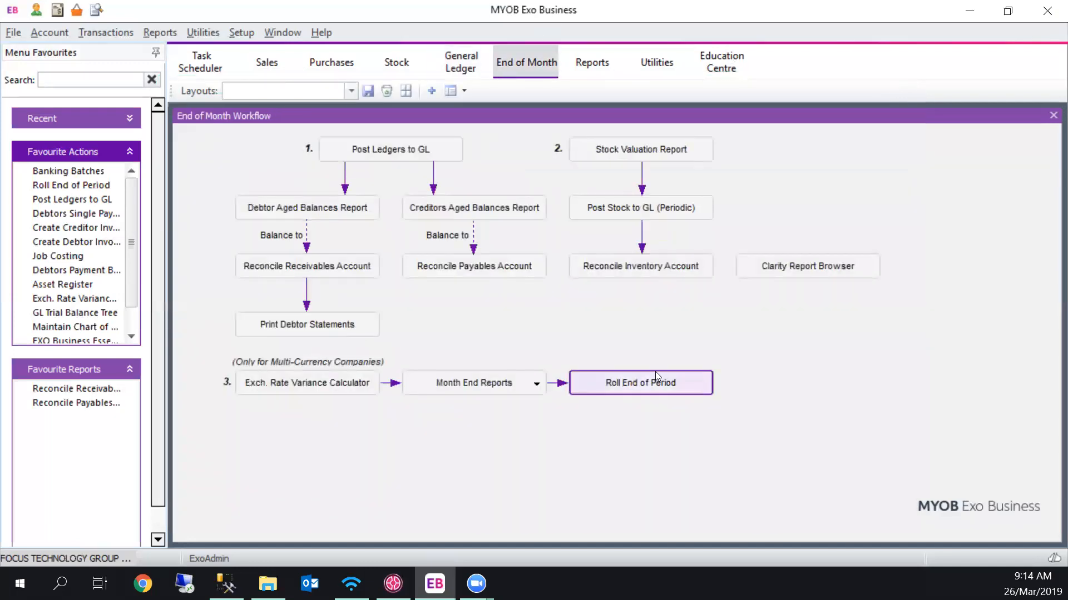
left_click(657, 381)
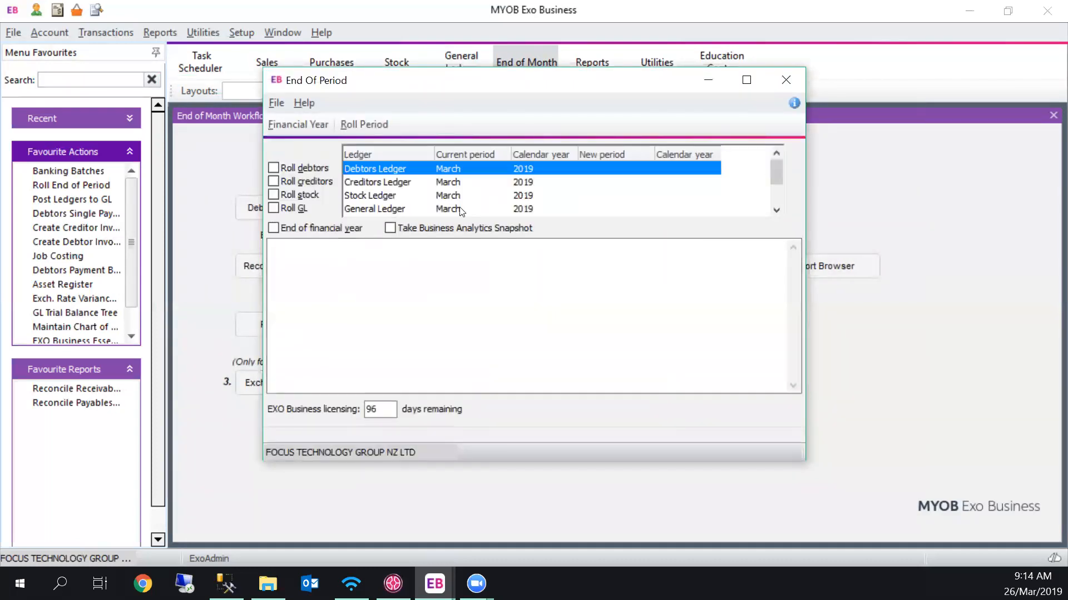
left_click(288, 167)
left_click(285, 182)
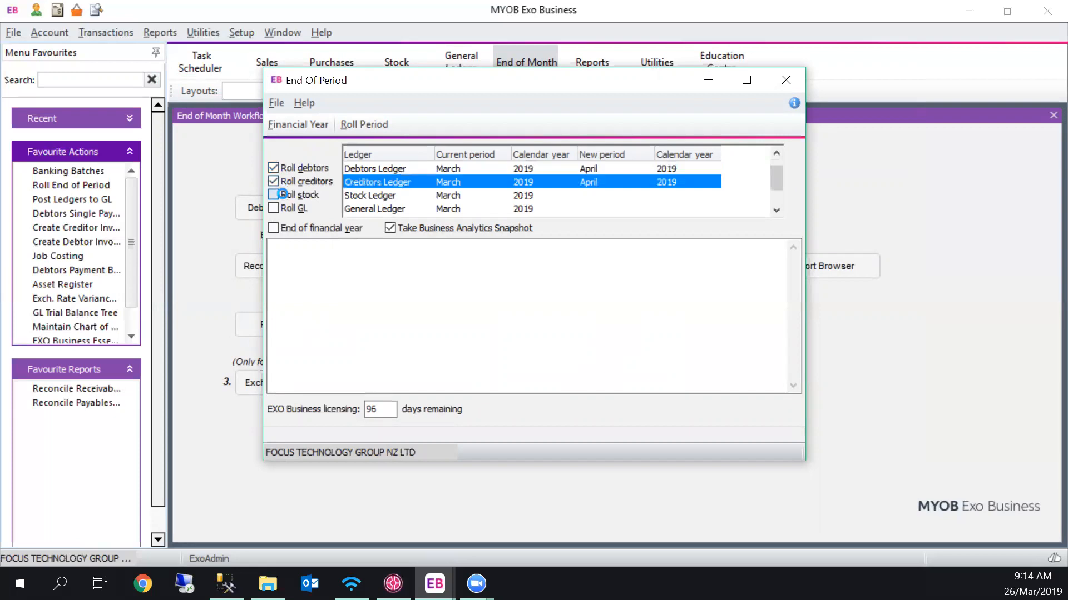
left_click(284, 195)
left_click(284, 209)
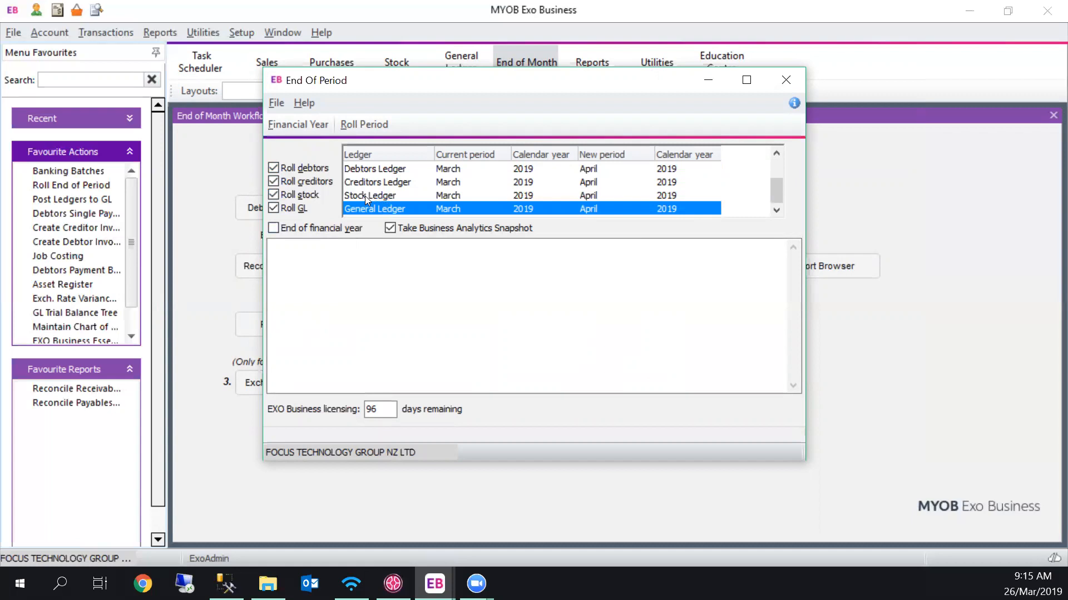
left_click(273, 227)
- Roll the period despite unposted creditor transactions and the early date, and create the unrealised foreign exchange gain and loss journals
left_click(362, 124)
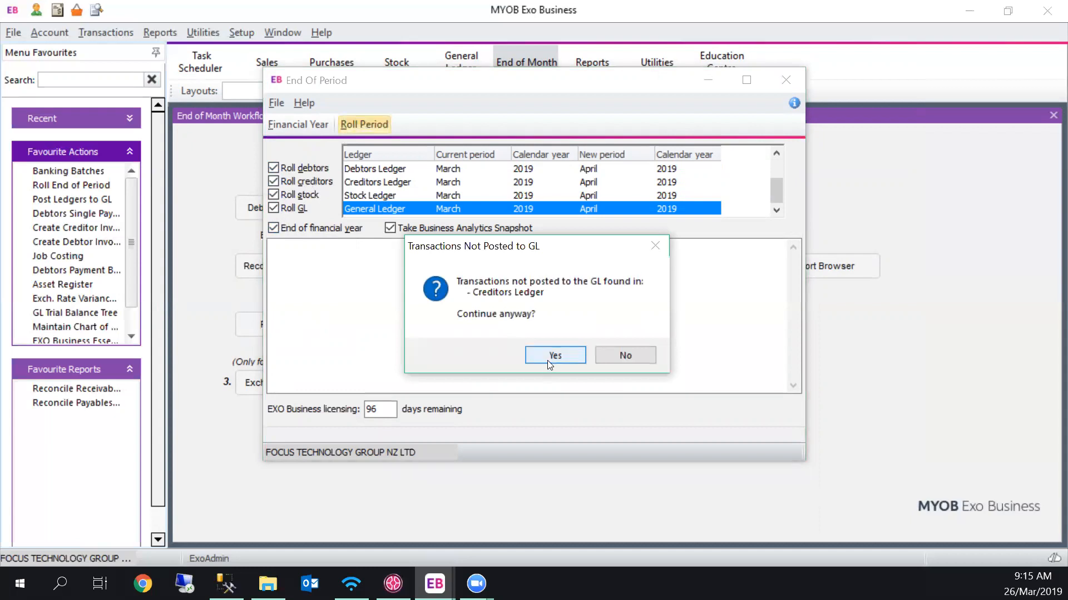
left_click(560, 351)
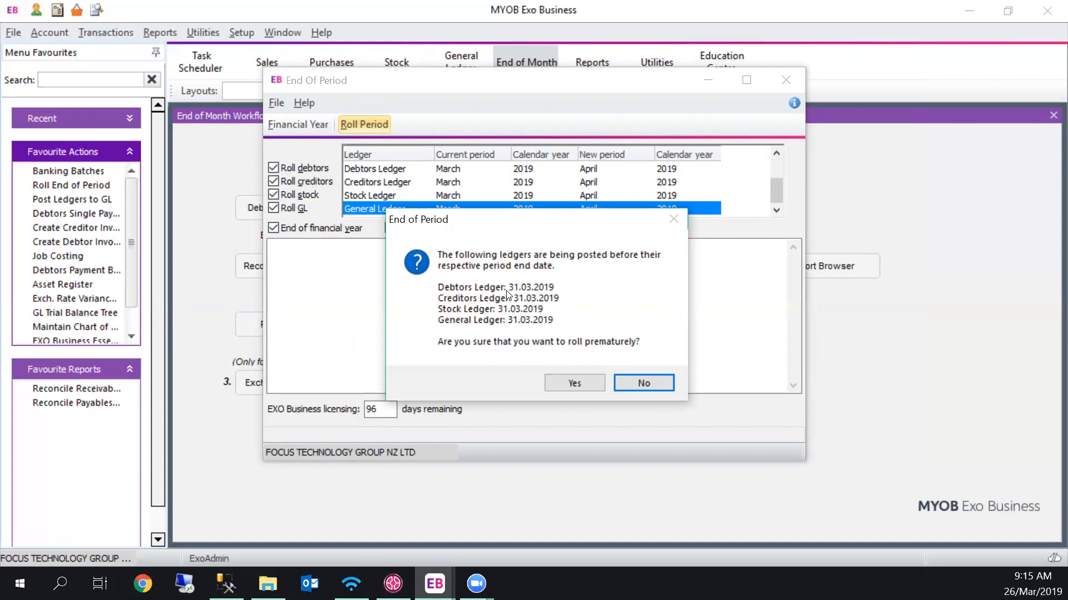
left_click(558, 385)
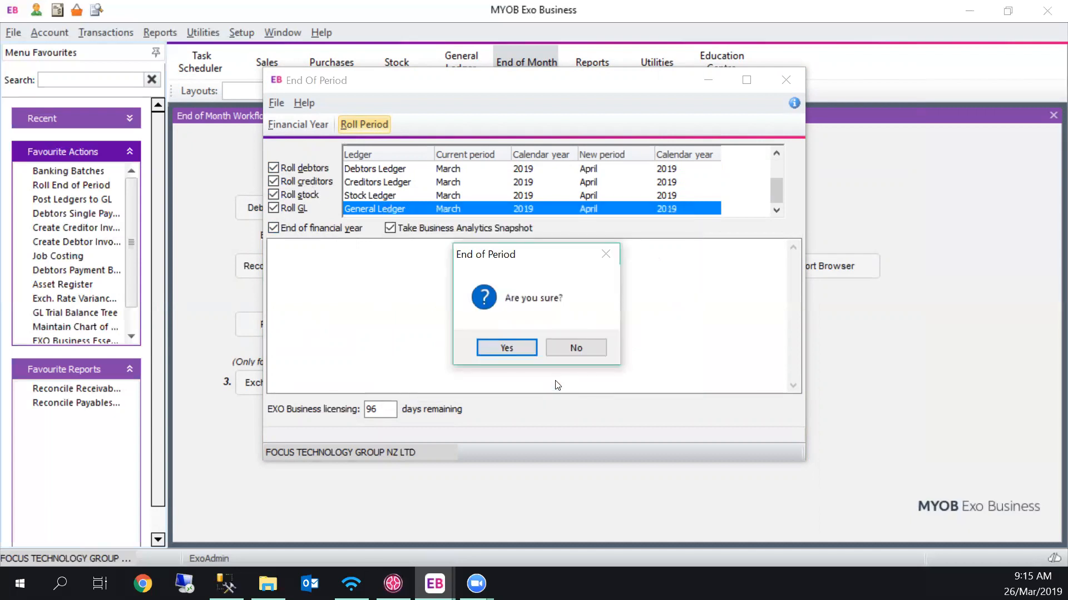
left_click(508, 349)
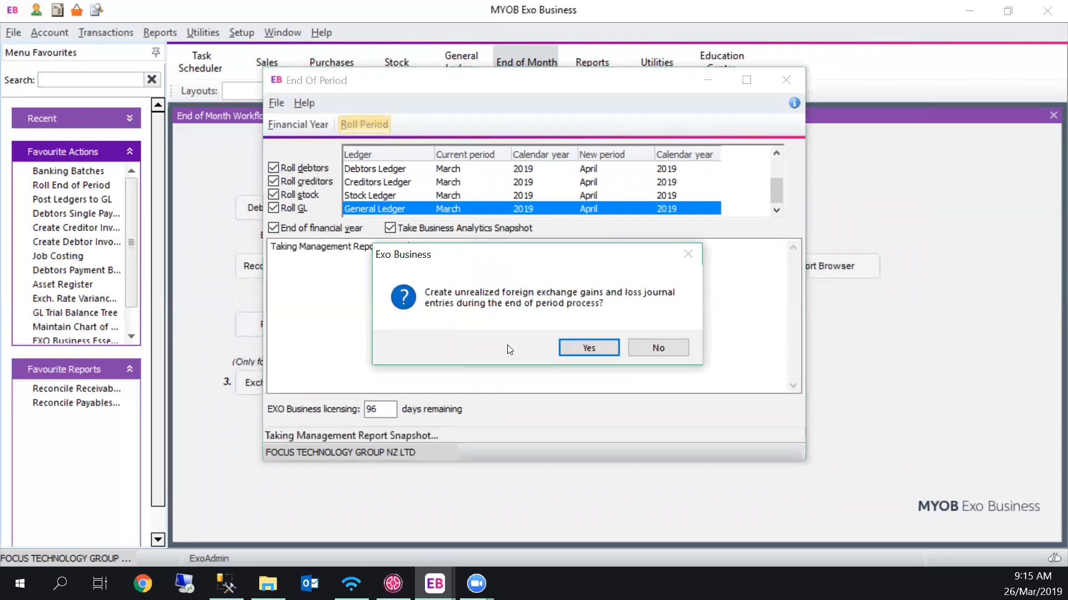
left_click(584, 349)
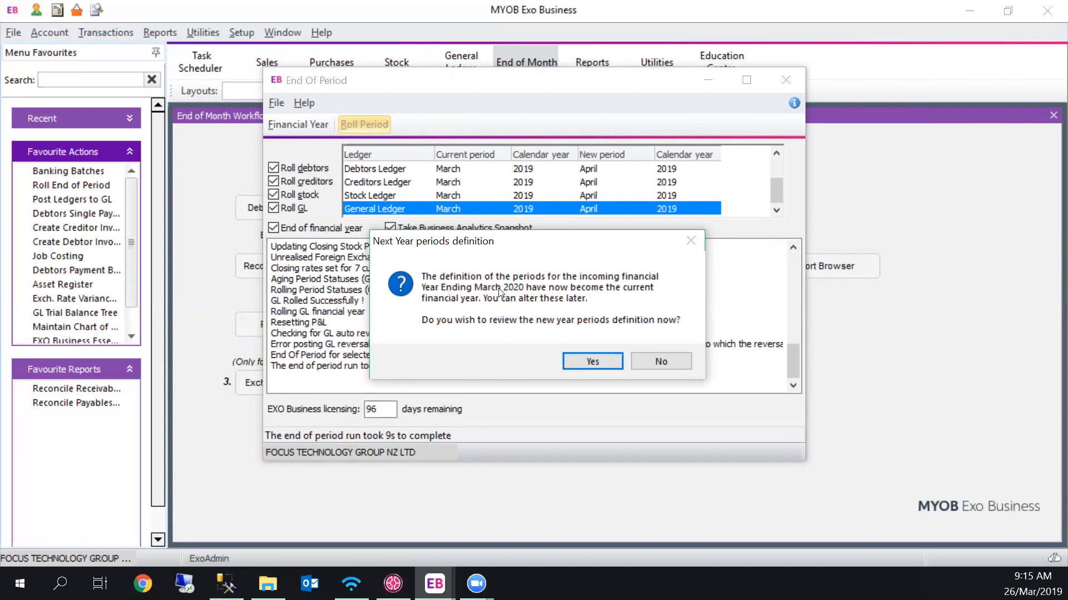
- Review the new year periods definition, checking the current year's period list and the May period's details, and cancel without changes
left_click(569, 360)
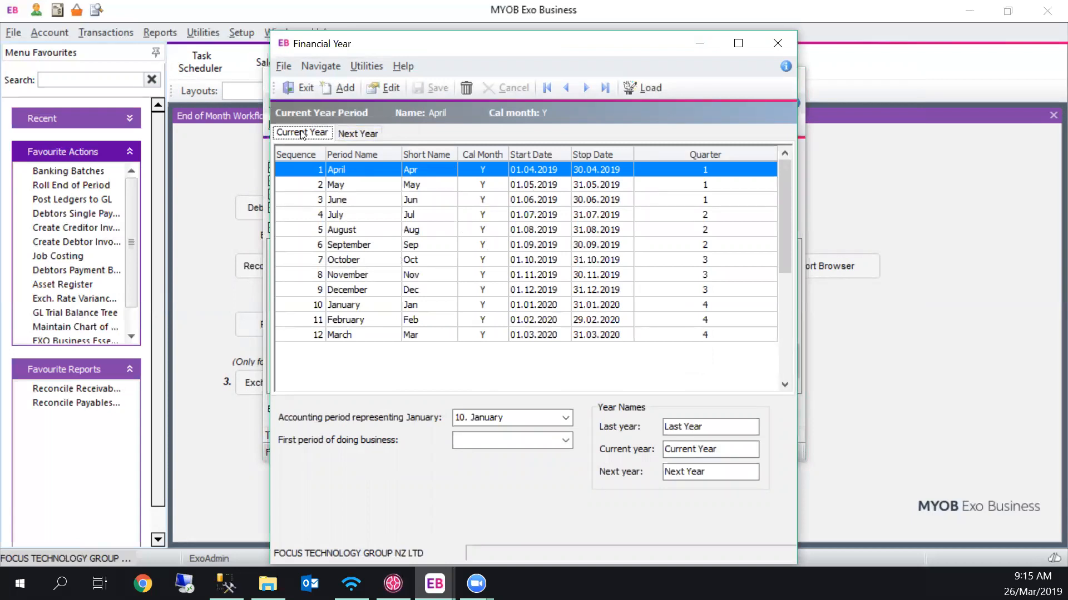
left_click(358, 133)
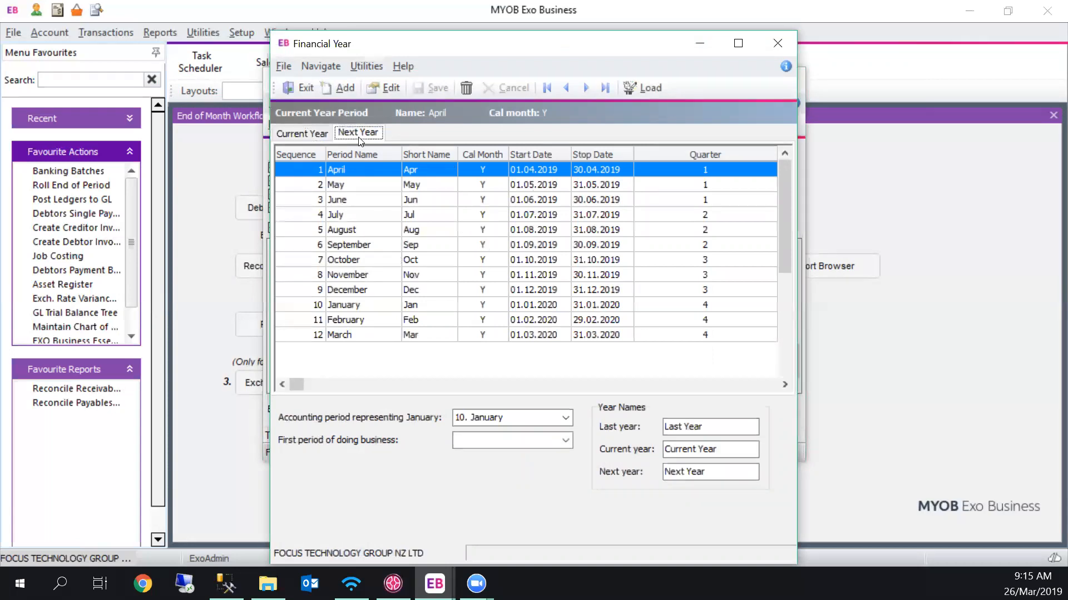
left_click(314, 134)
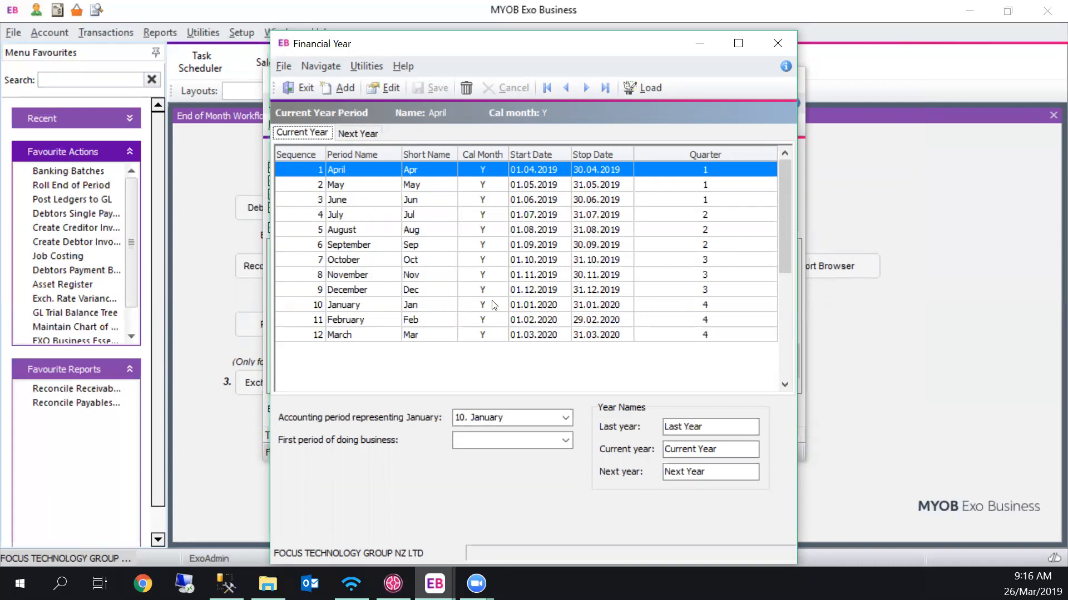
double_click(445, 192)
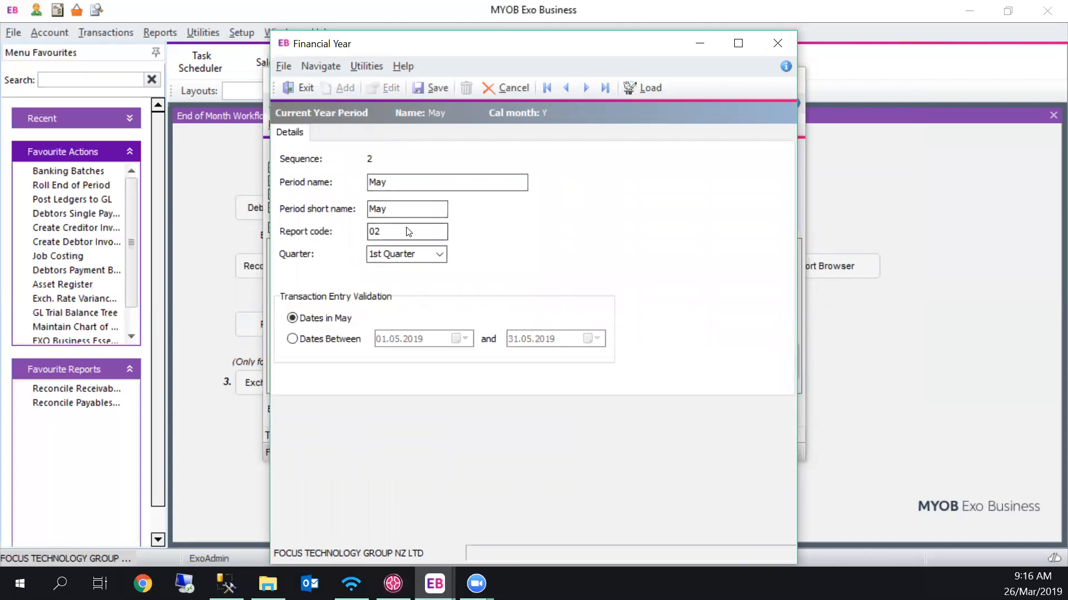
left_click(499, 89)
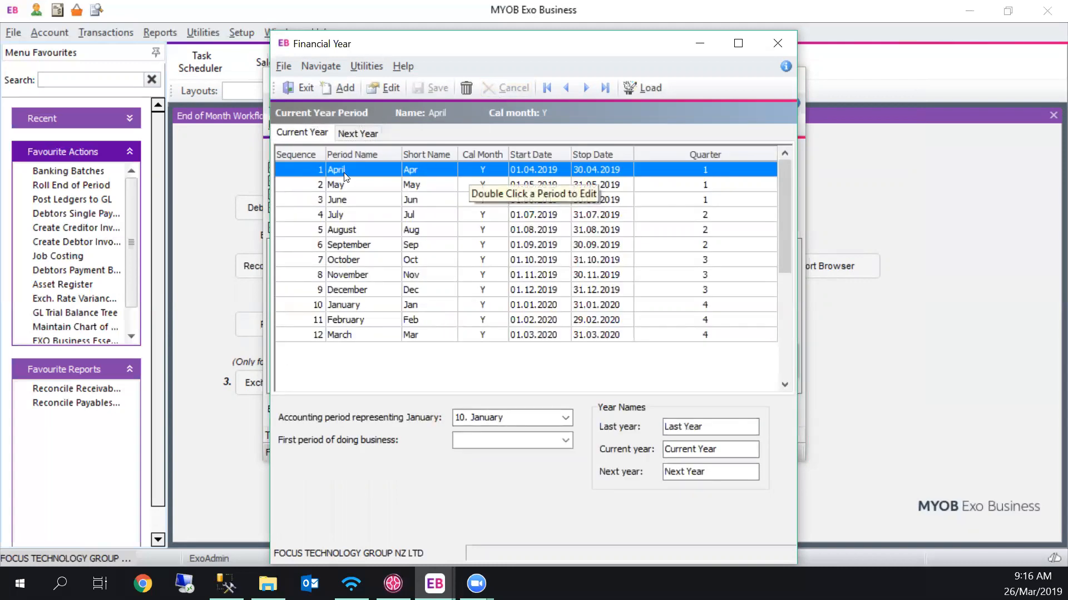
- Add and save the April, May and June periods with their proposed 2020 dates in the next year's definition
left_click(358, 134)
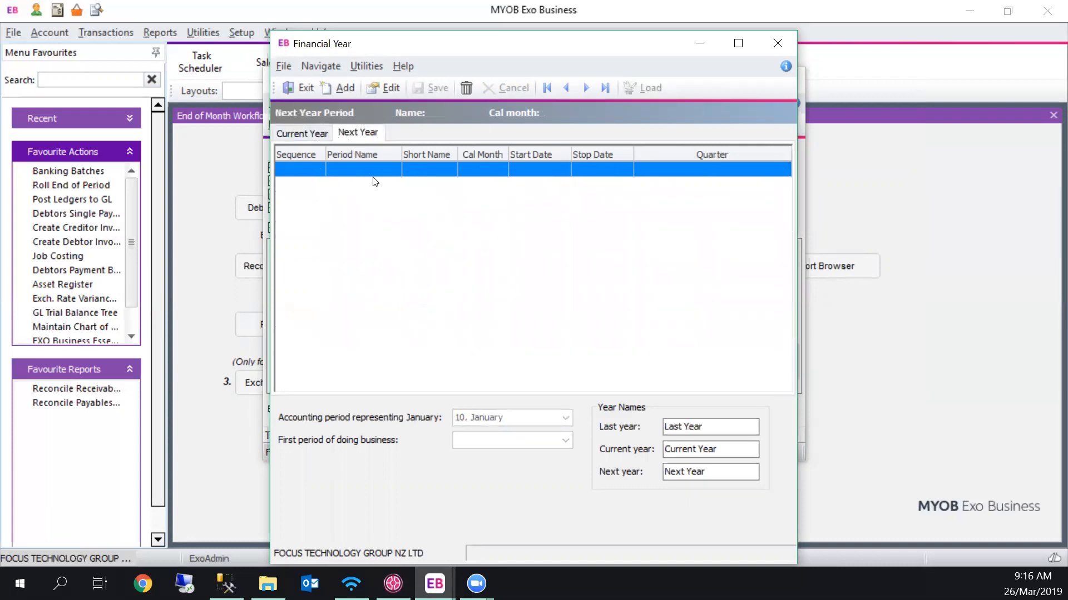
left_click(343, 87)
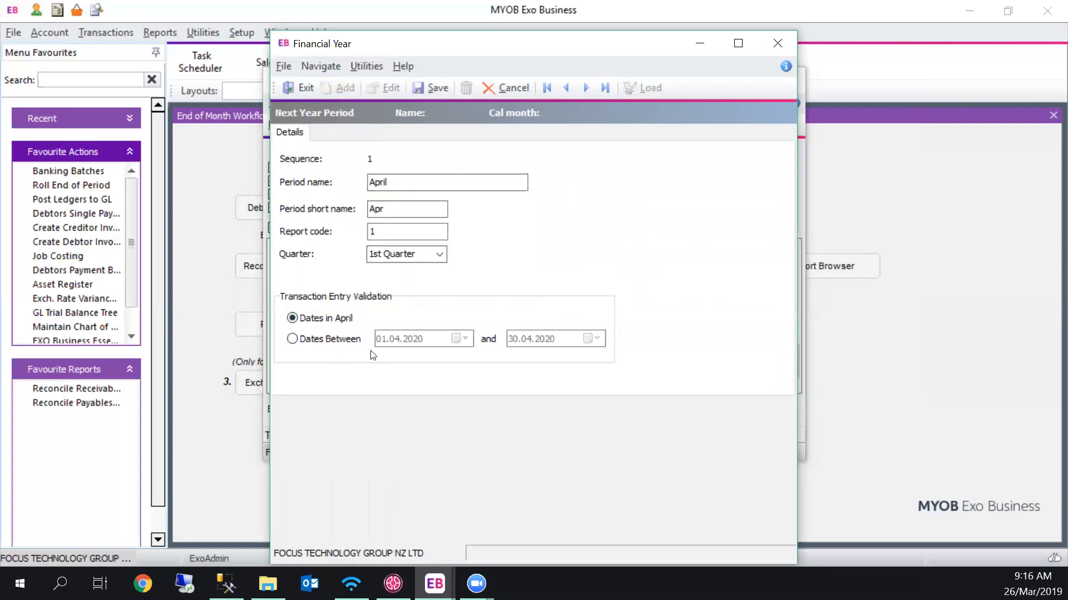
left_click(440, 95)
left_click(340, 89)
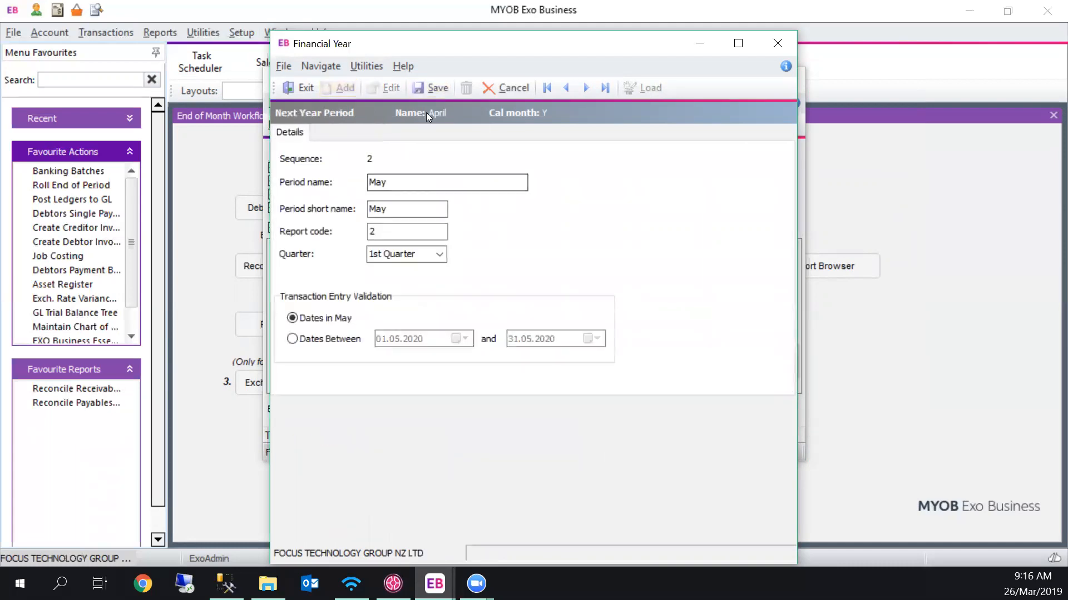
left_click(431, 89)
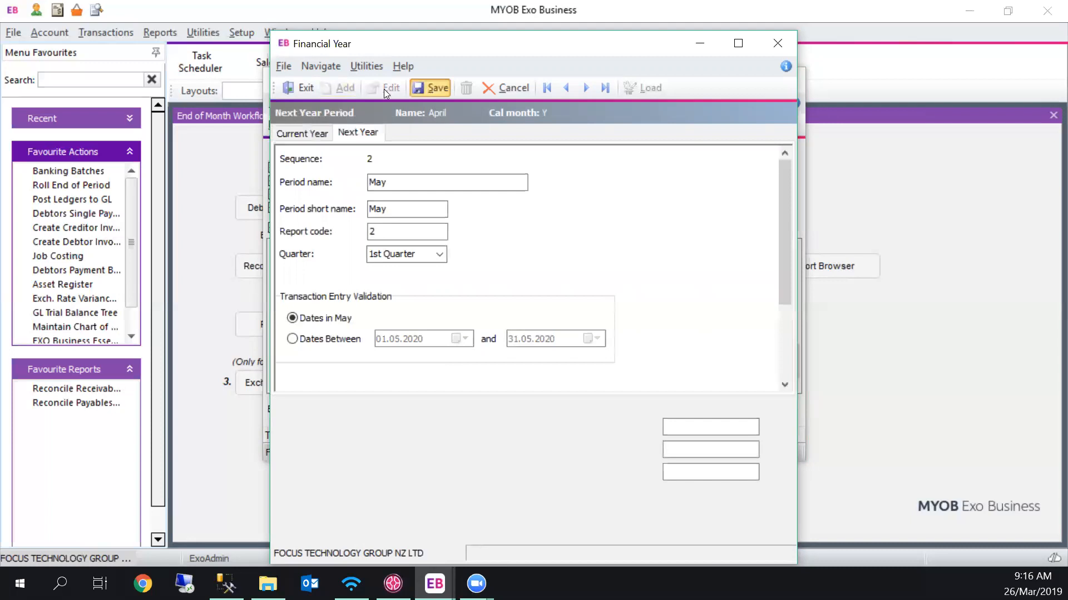
left_click(346, 86)
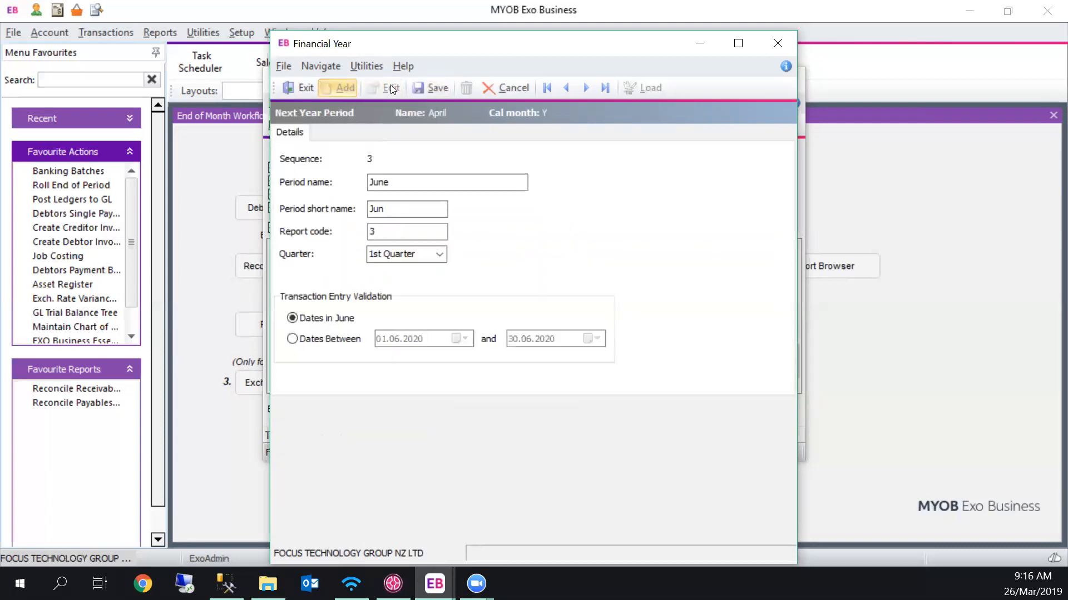
left_click(415, 86)
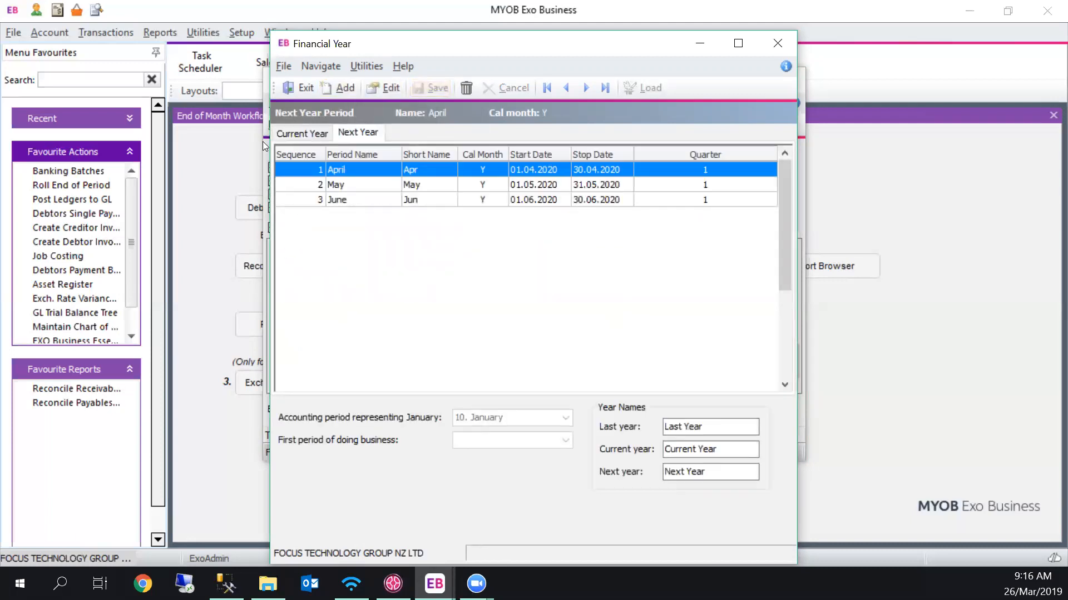
- Return to the current year's periods, exit the financial year setup and close the End Of Period window
left_click(302, 134)
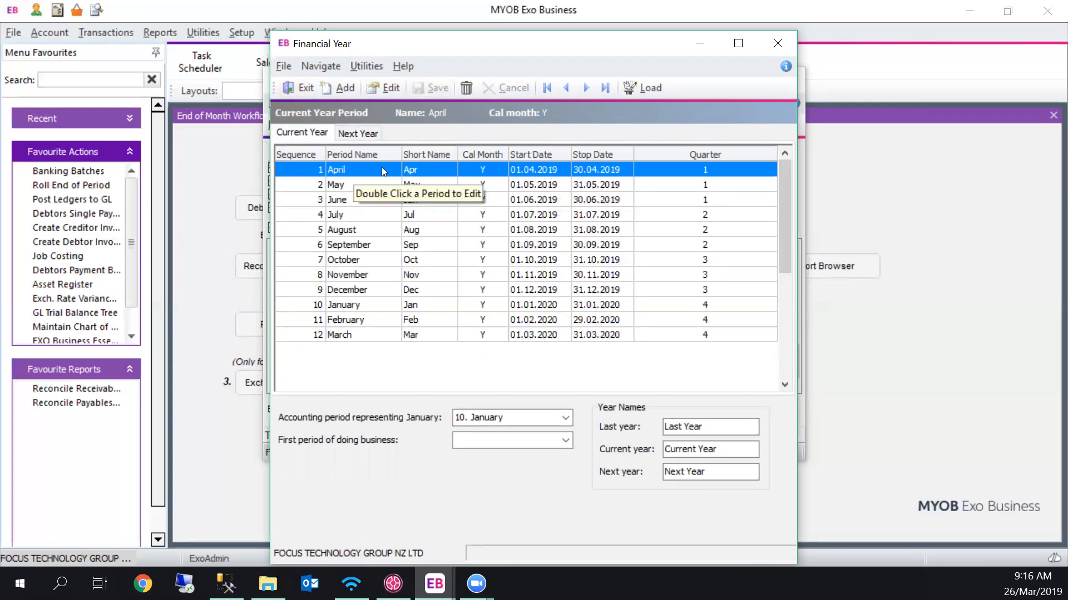
left_click(306, 91)
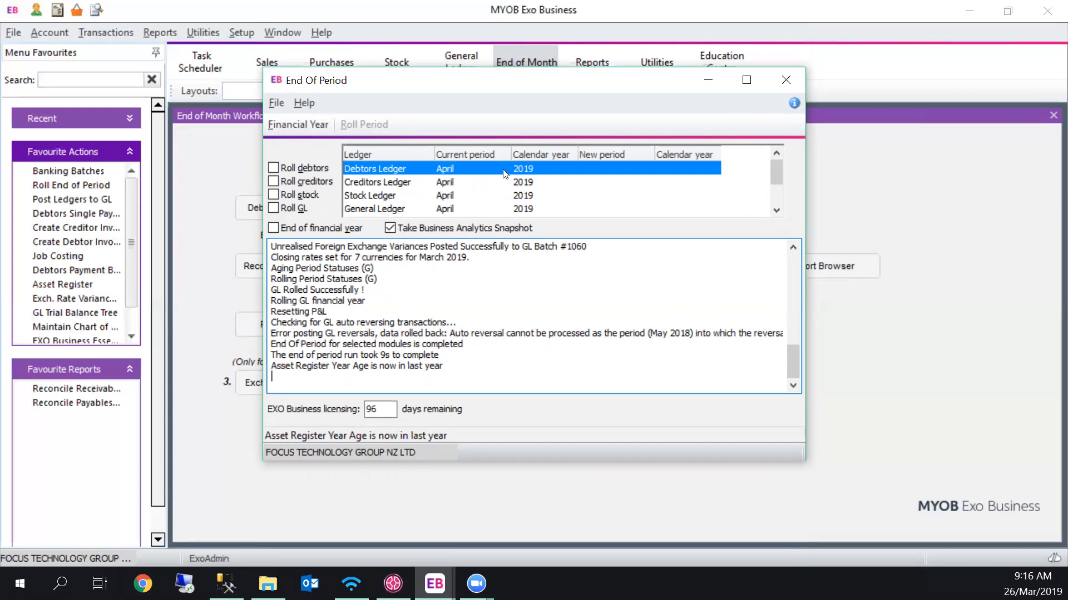
left_click(786, 80)
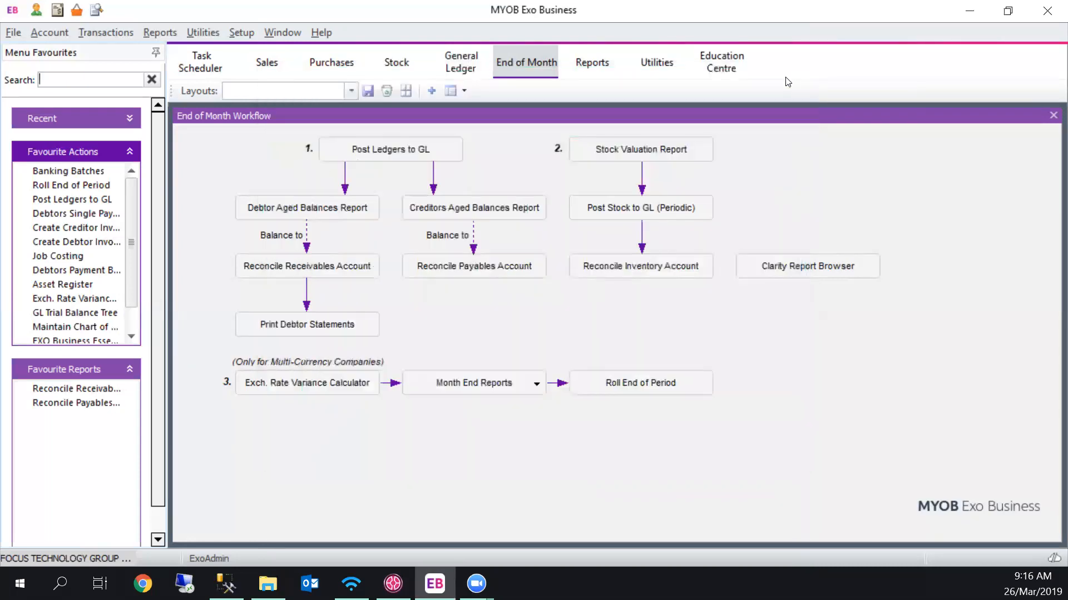
- Open Post Ledgers to GL, examine the source and destination period settings for the post run and close it
left_click(405, 148)
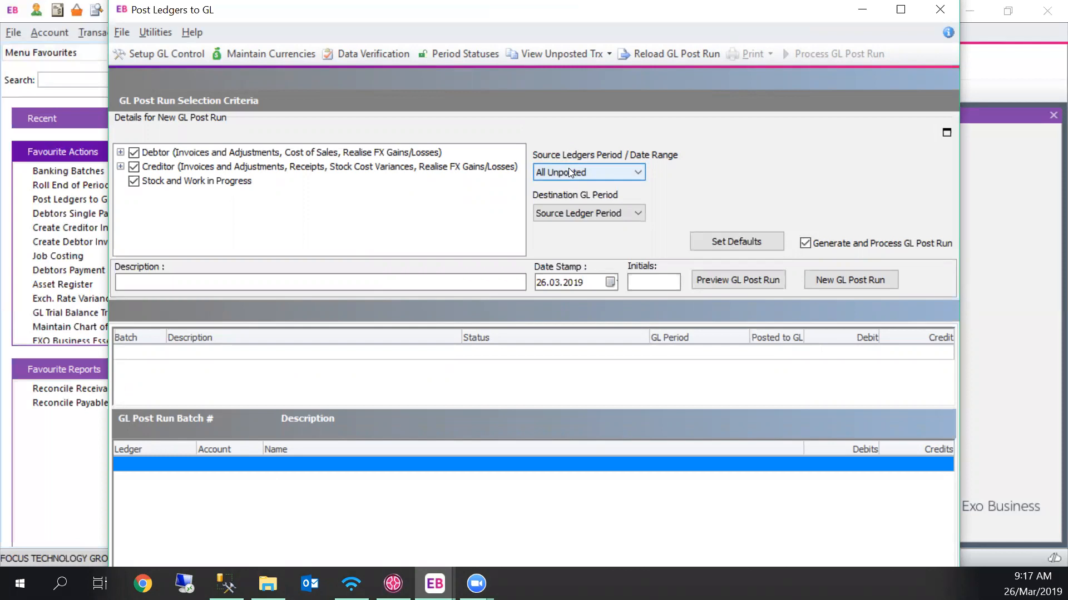
left_click(942, 9)
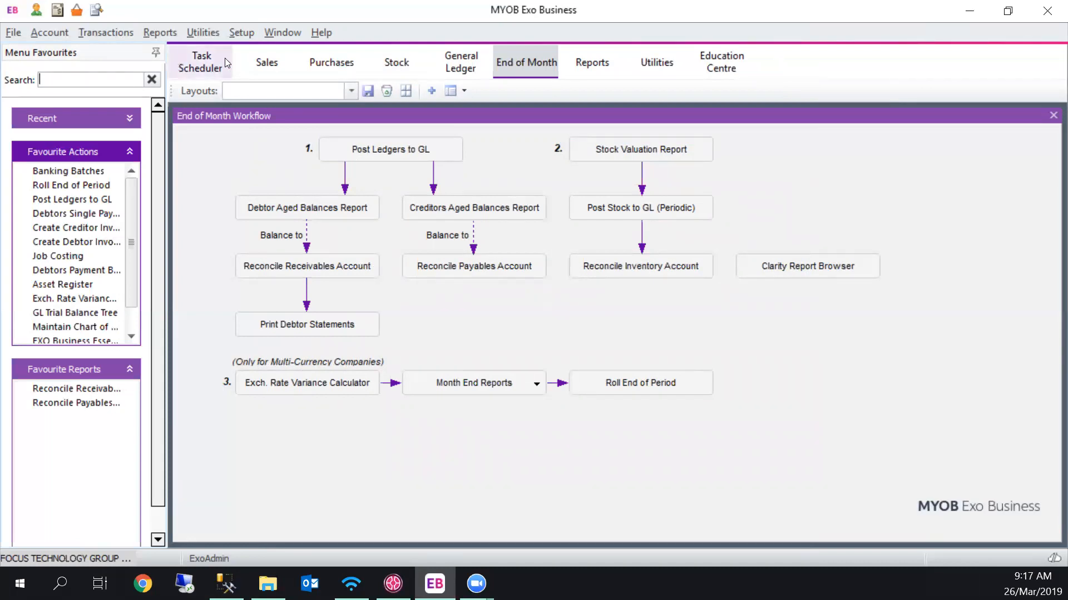
- Switch to the MYOB Exo Fixed Assets register and open Calculate Depreciation with the GL period set to 1. March 2019
left_click(205, 33)
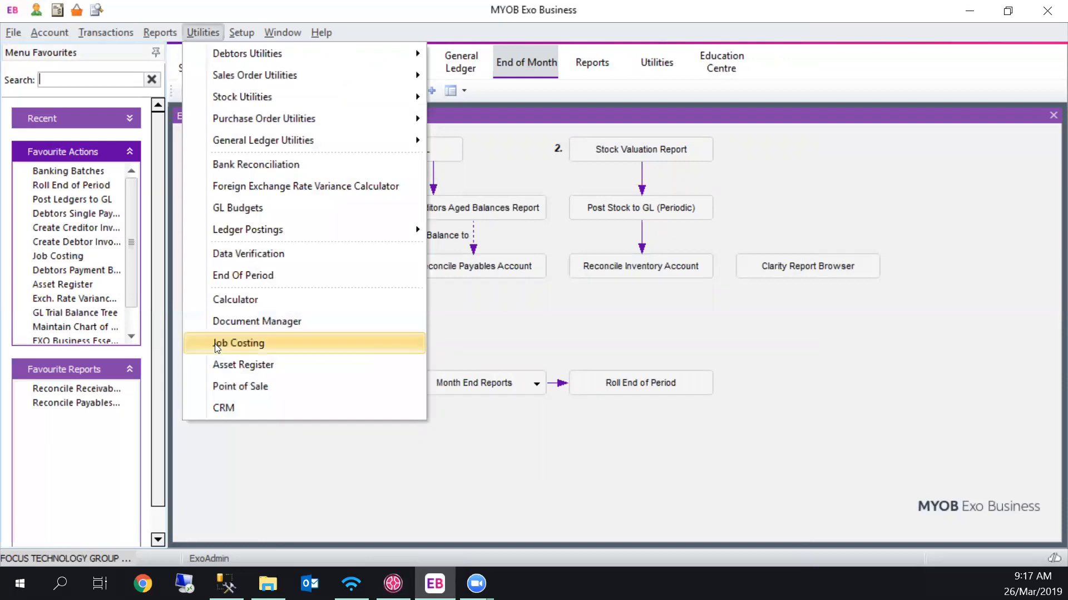
left_click(256, 357)
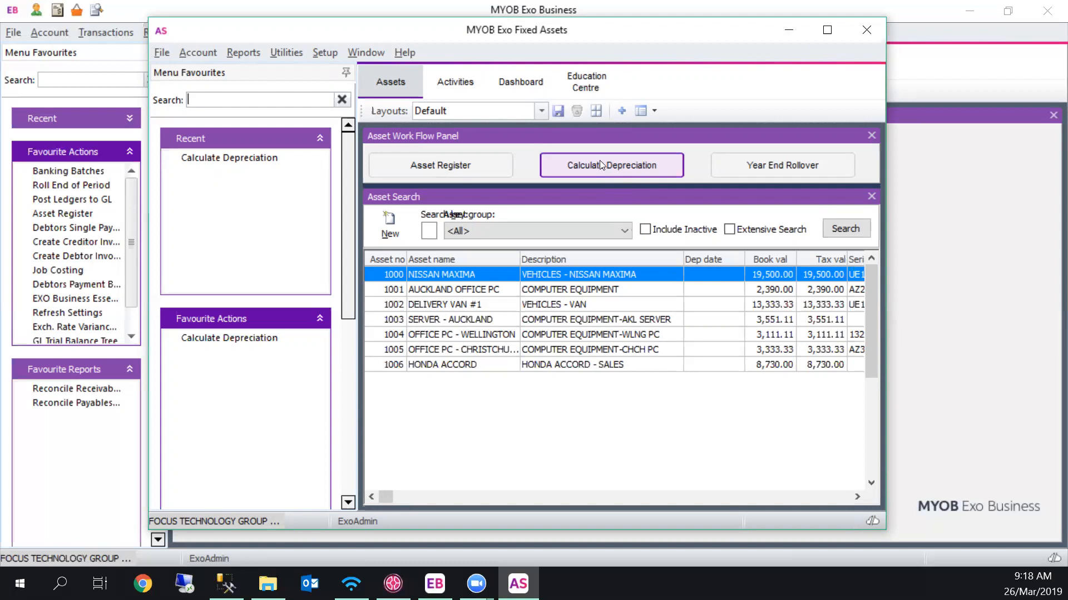
left_click(599, 162)
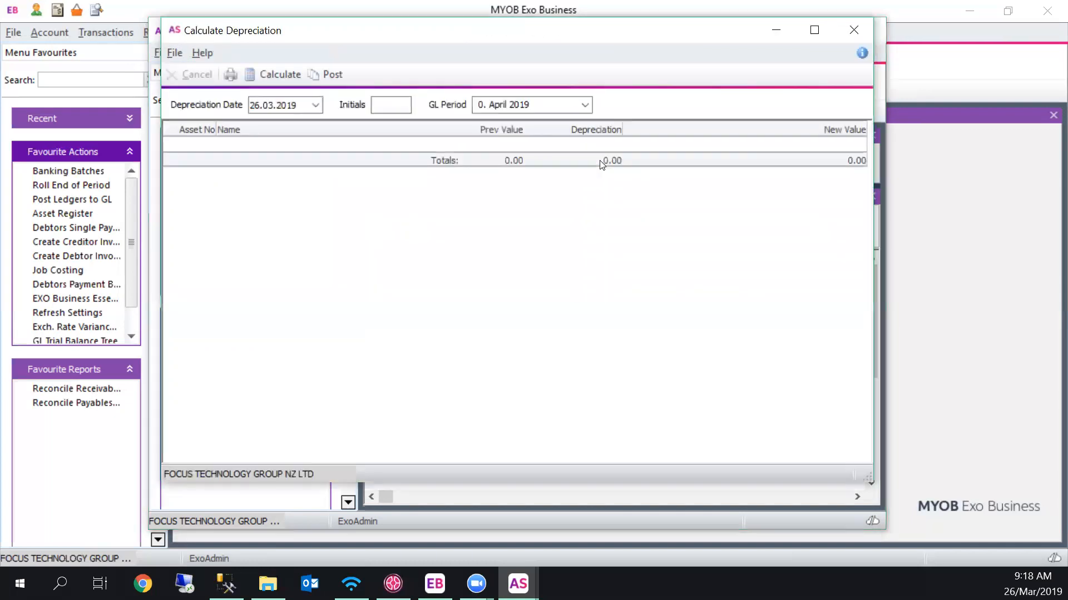
left_click(584, 105)
left_click(562, 132)
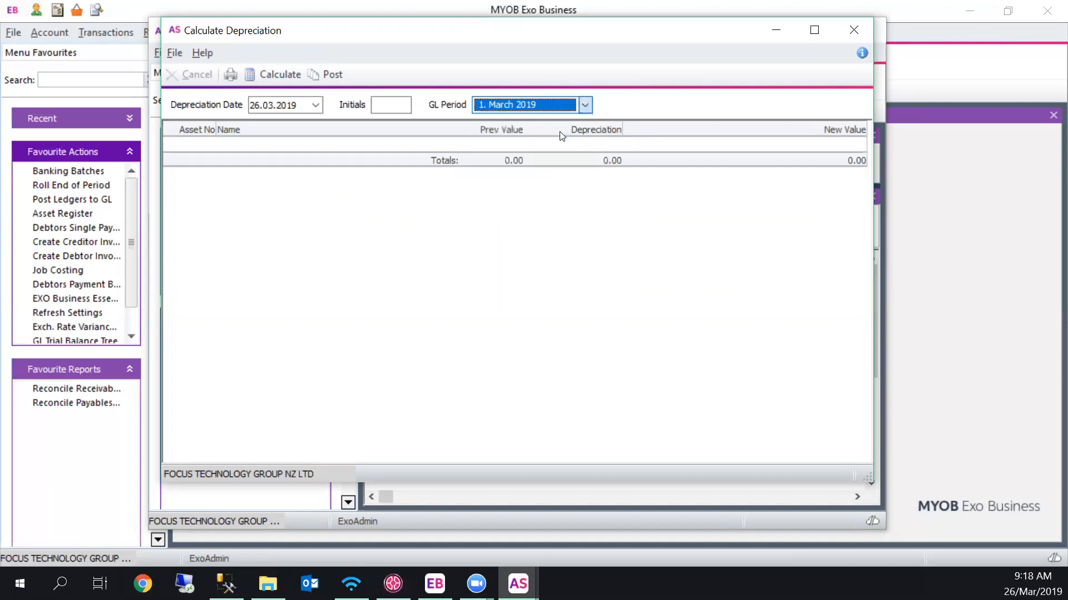
- Set the depreciation date to 31.03.2019, enter the initials SW and calculate the depreciation
left_click(253, 106)
type("31")
key("Tab")
type("SW")
key("Tab")
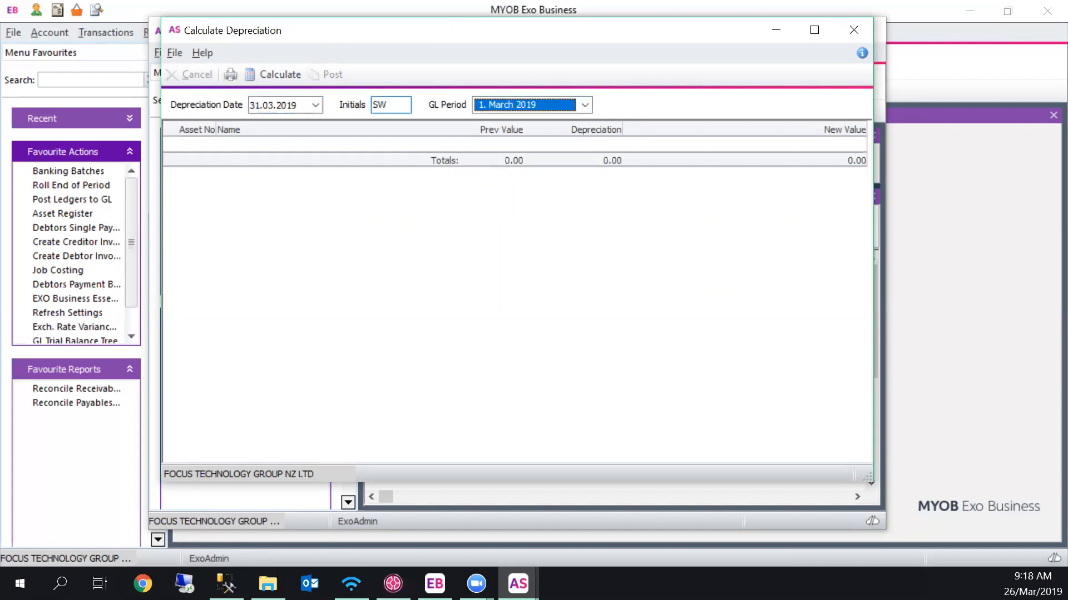
left_click(250, 72)
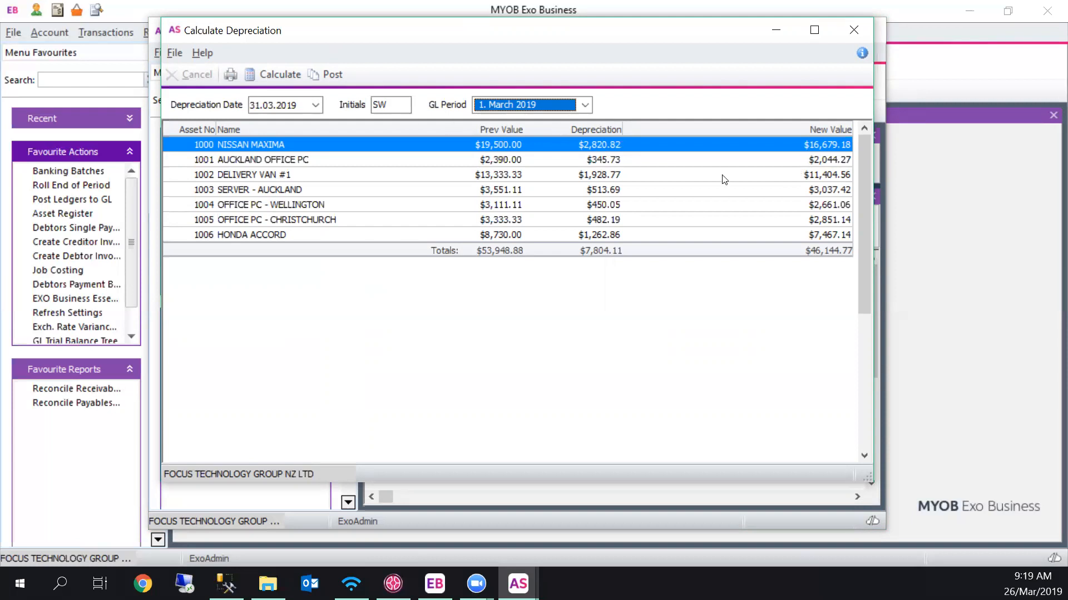
- Post the calculated depreciation without printing the asset list and close the depreciation window
left_click(324, 74)
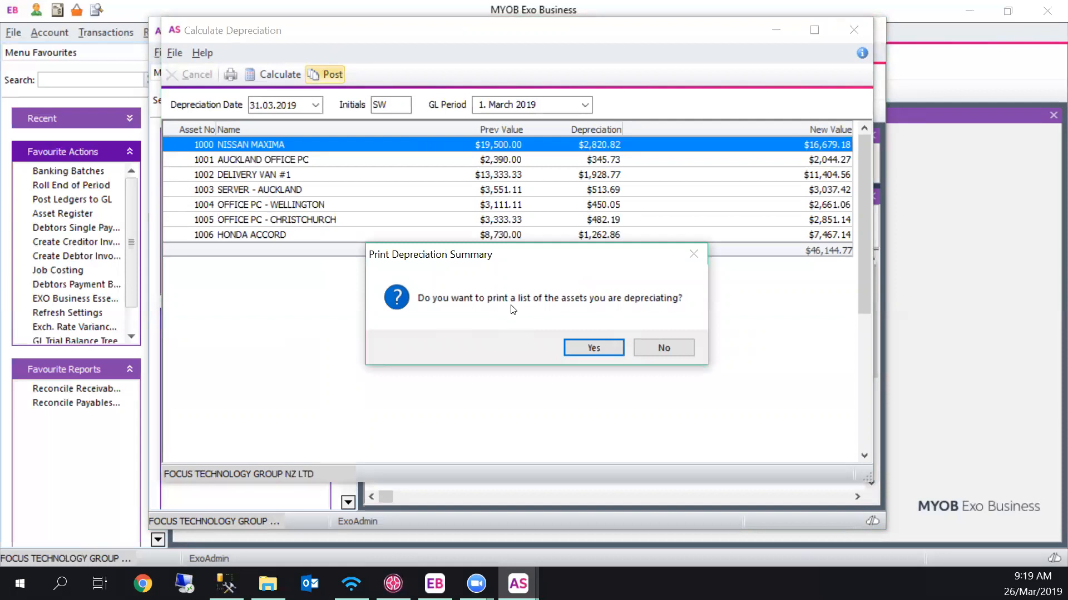
left_click(666, 351)
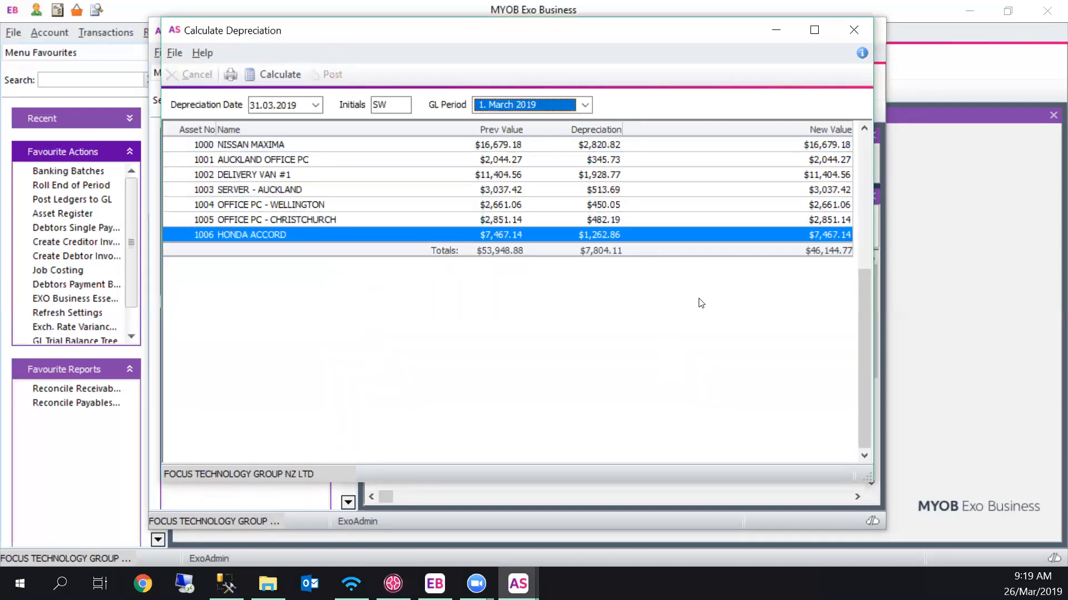
left_click(854, 32)
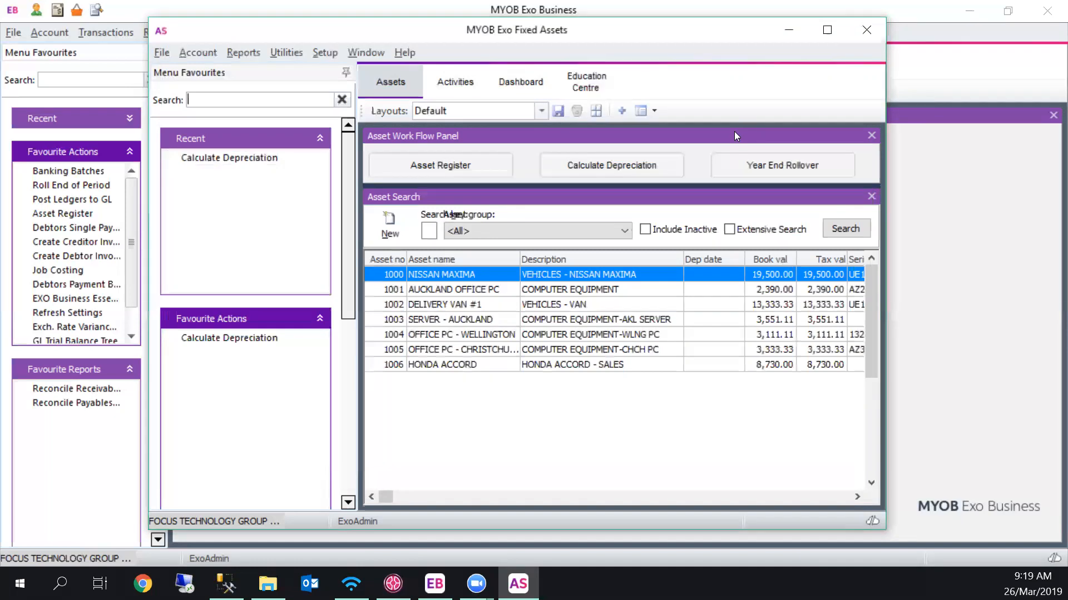
- Run the asset register's year end rollover with the rollover date 31.03.2019 and acknowledge its completion
left_click(751, 159)
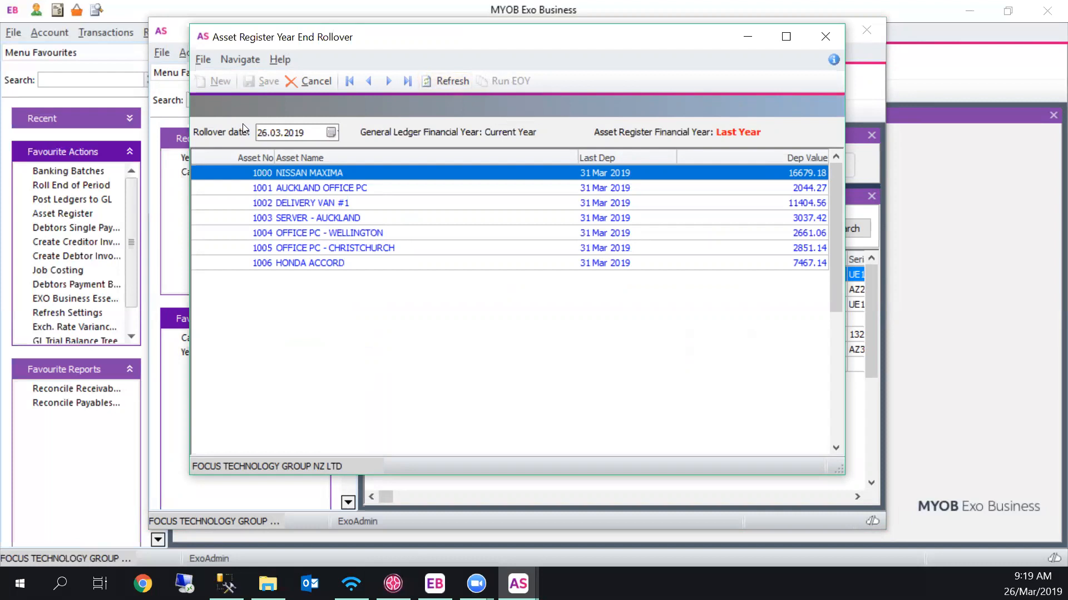
left_click(262, 133)
type("31")
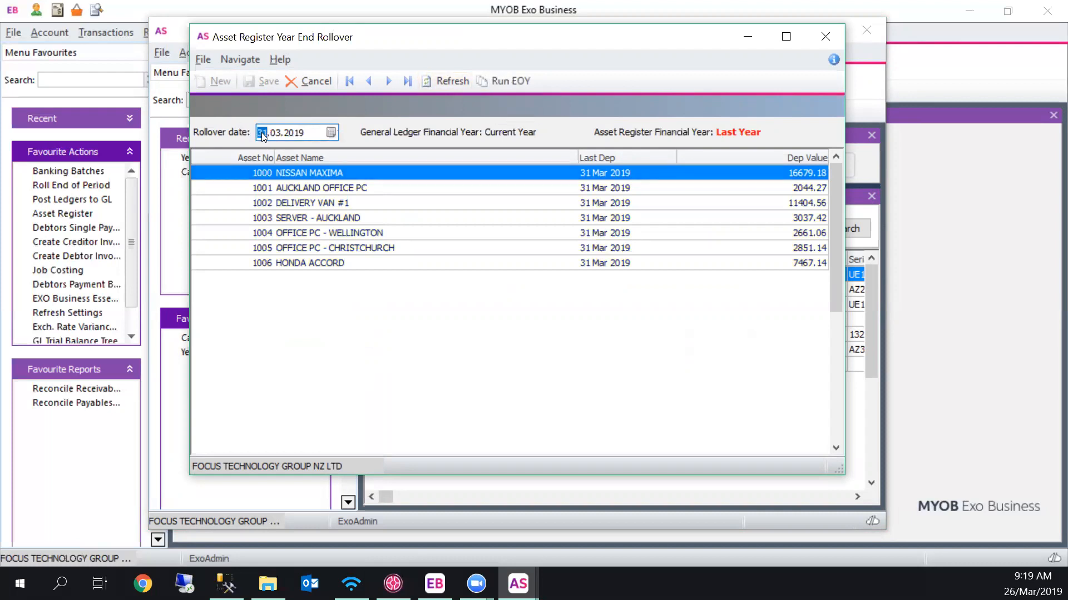
key("Tab")
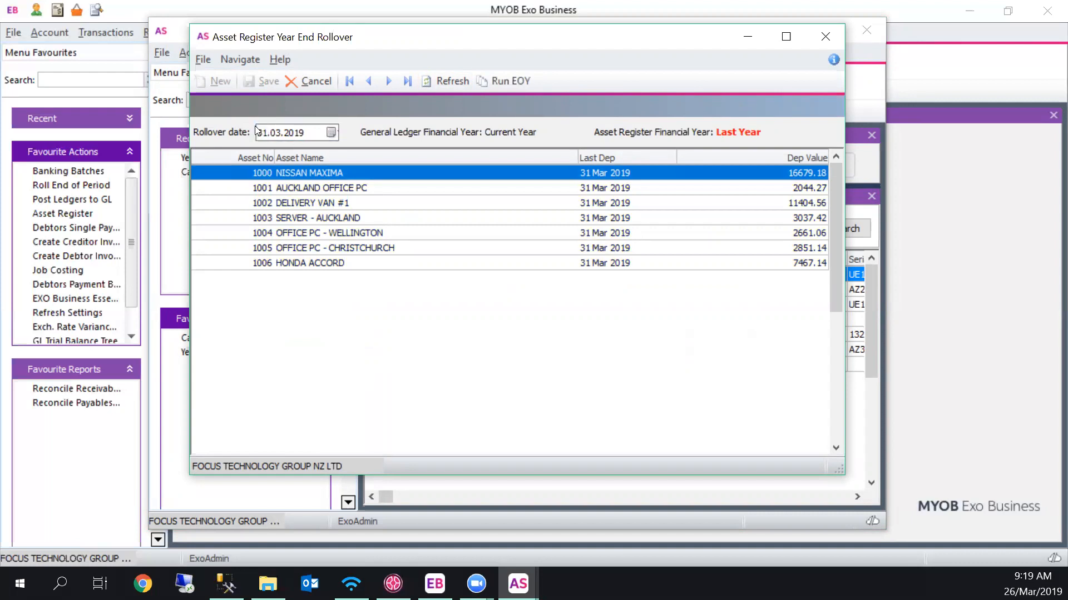
left_click(506, 78)
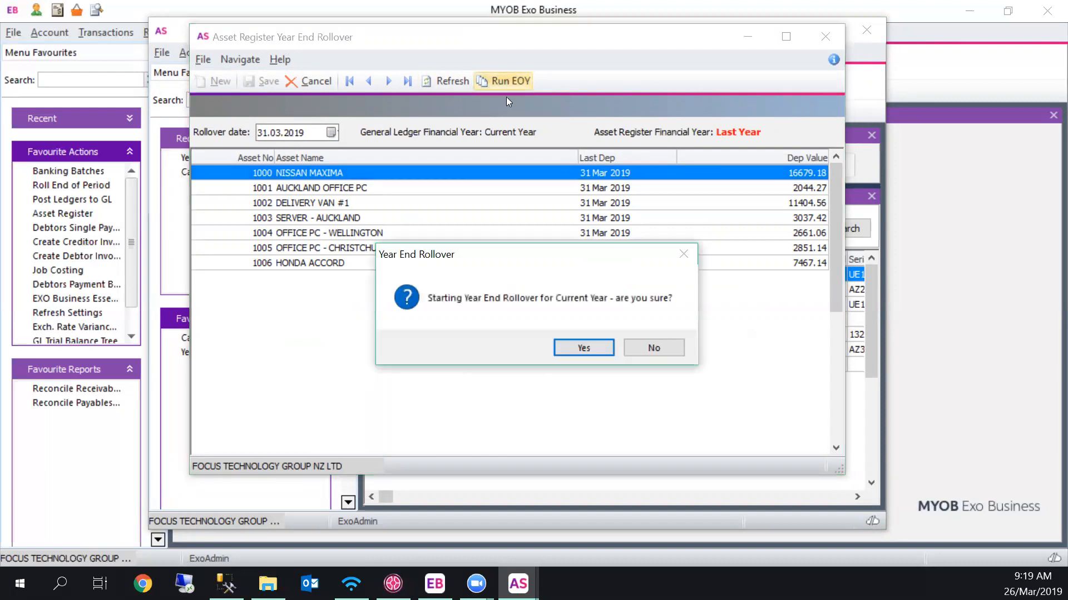
left_click(575, 345)
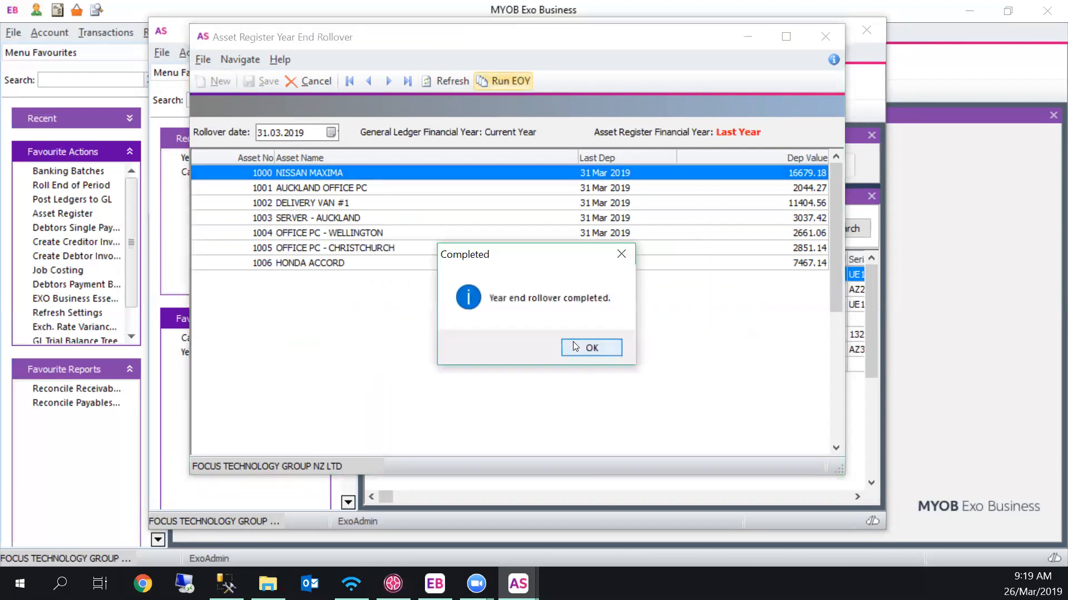
left_click(599, 348)
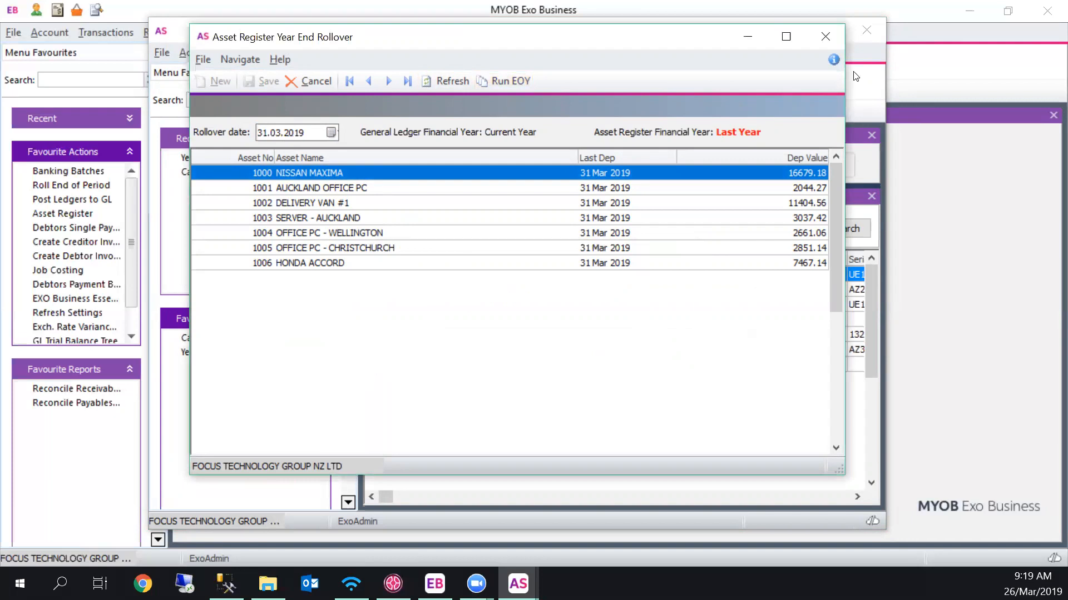
- Close the year end rollover window and exit MYOB Exo Fixed Assets to return to MYOB Exo Business
left_click(825, 36)
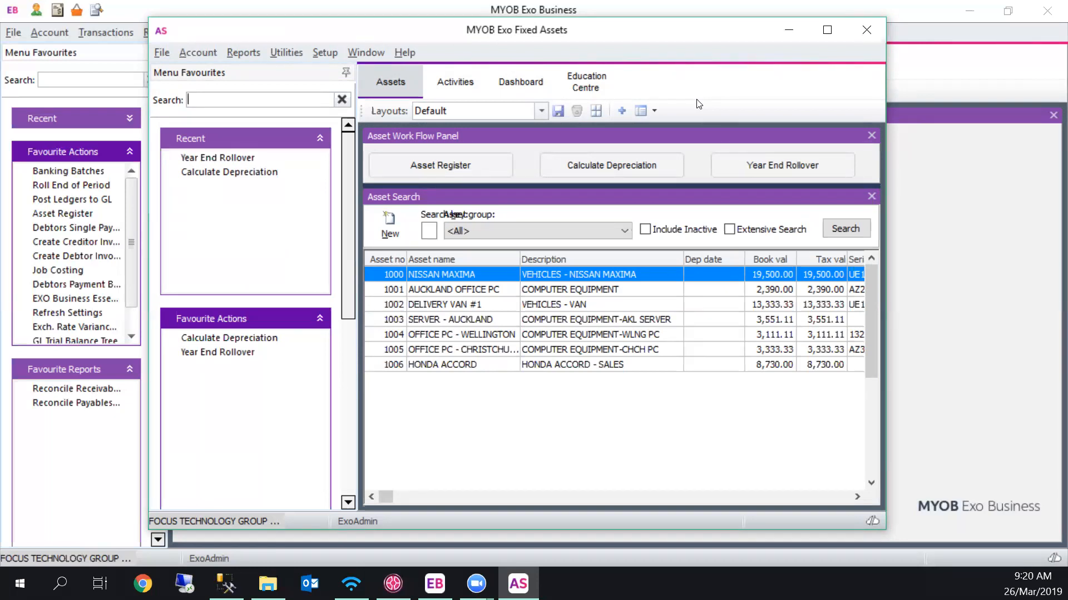
left_click(871, 29)
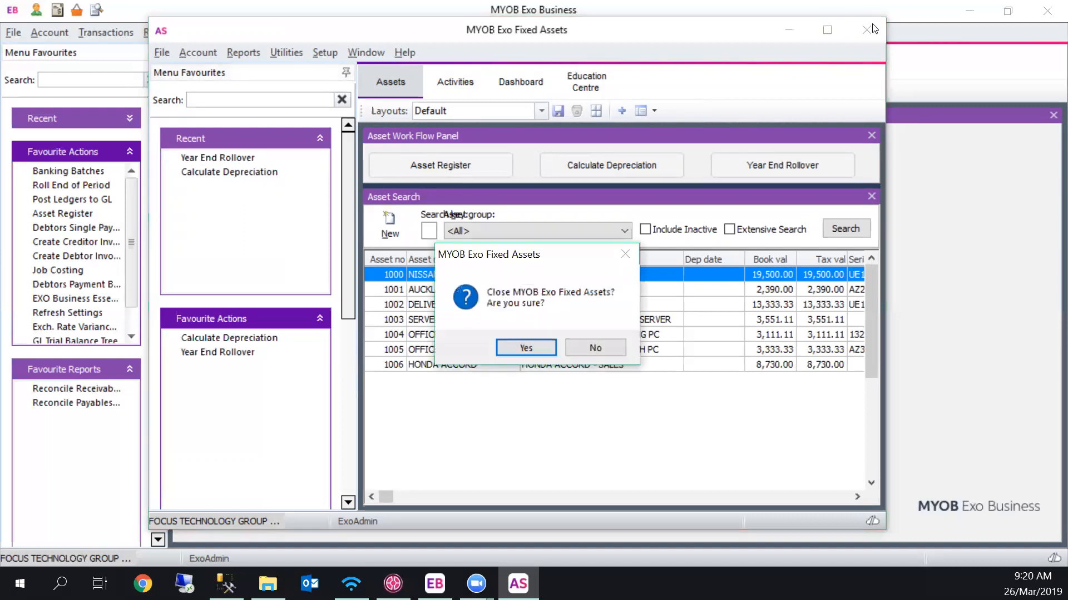
left_click(515, 349)
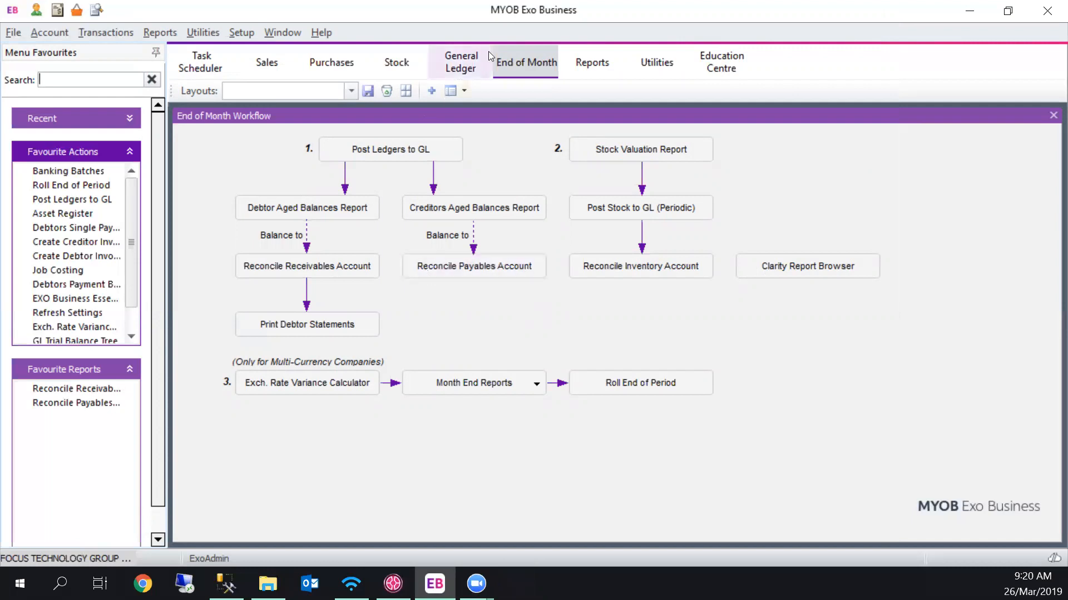
- Search the general ledger accounts for GST and display the transactions of the GST COLLECTED account
left_click(462, 60)
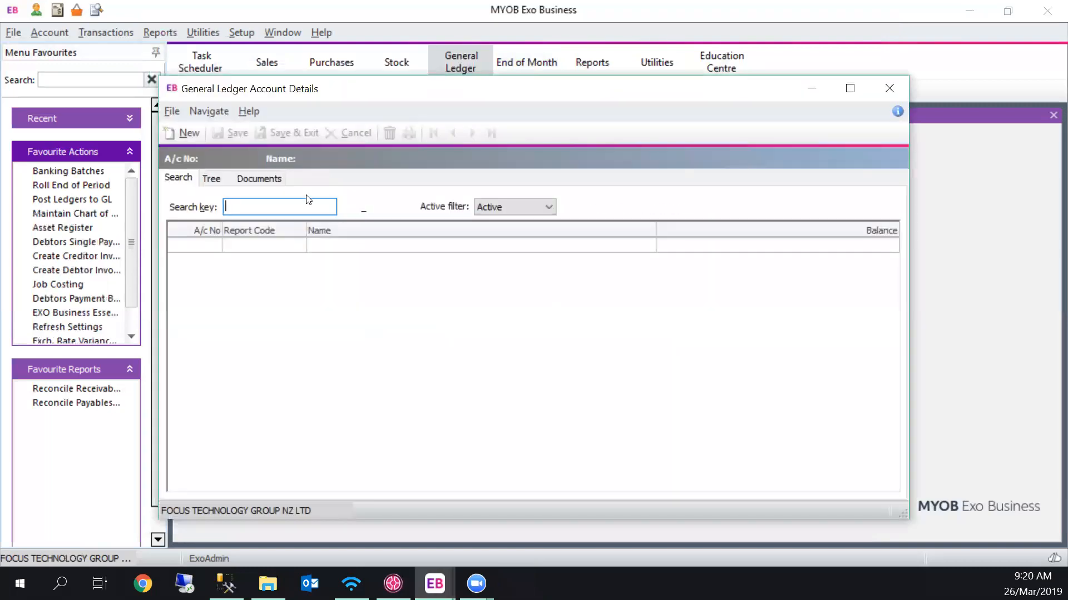
type("GST")
key("Return")
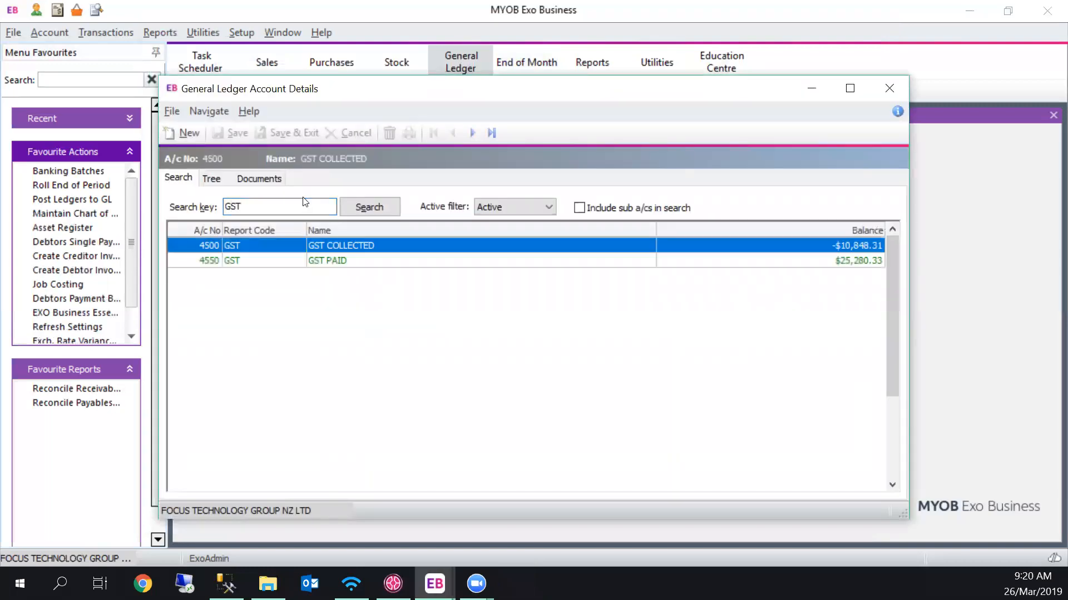
double_click(329, 246)
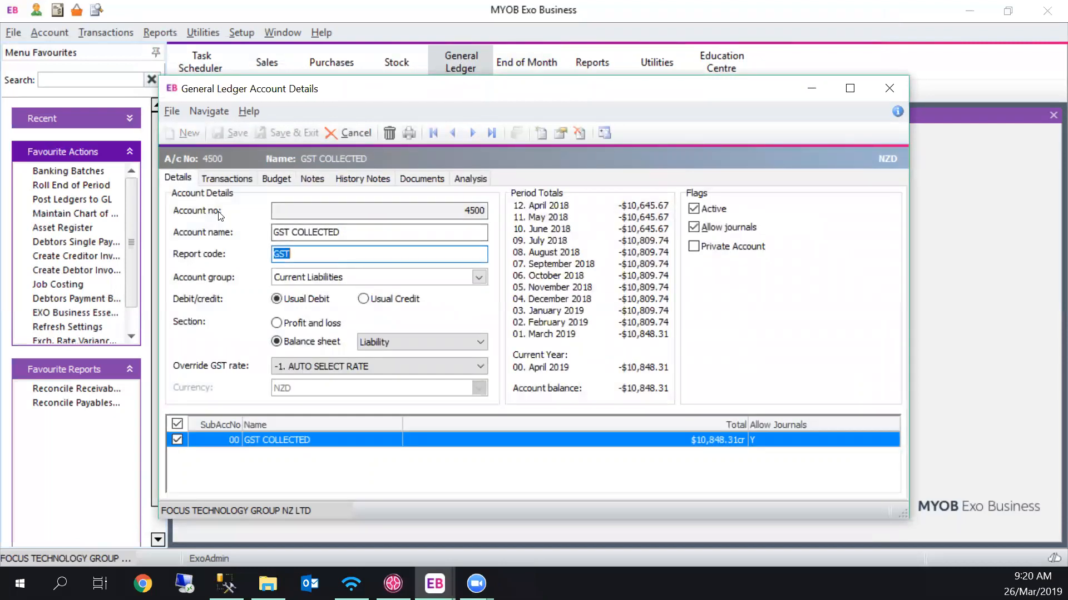
left_click(225, 179)
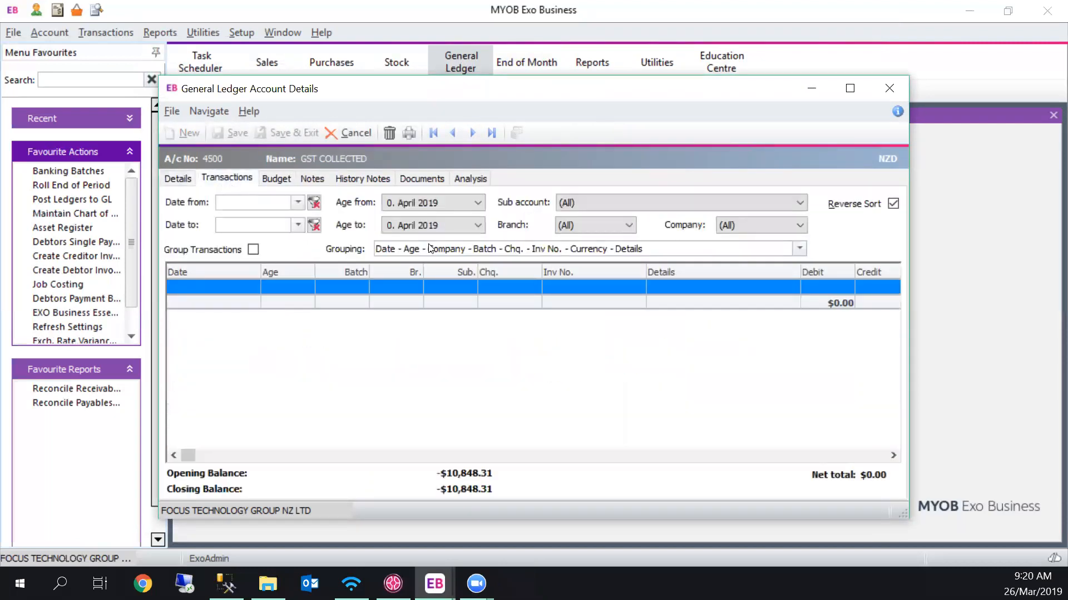
- Filter the GST COLLECTED transactions to ages from February 2019 to March 2019, review them, and return to the account search
left_click(476, 204)
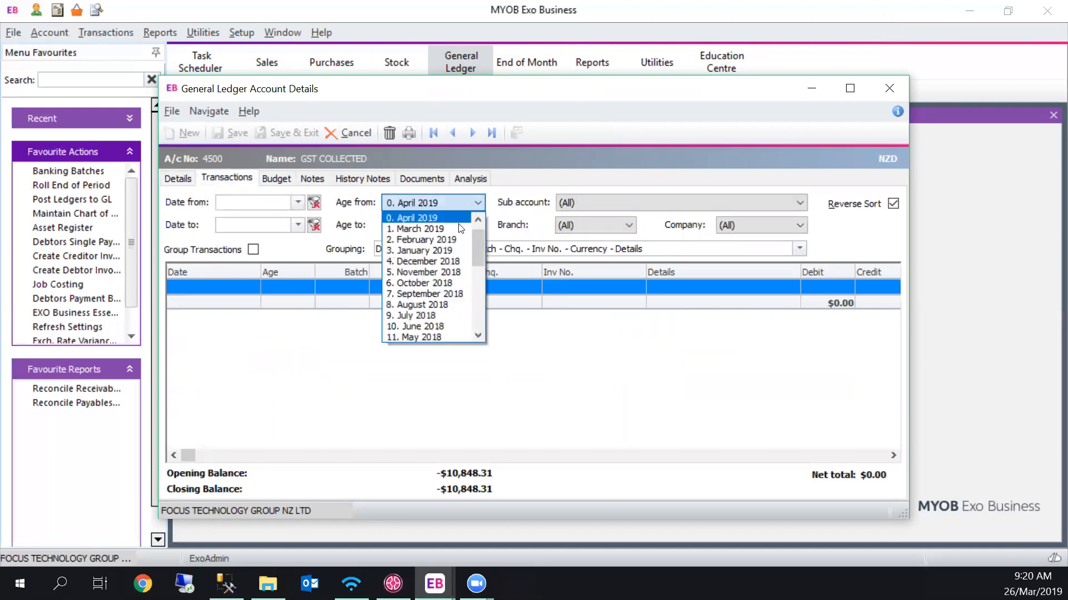
left_click(458, 224)
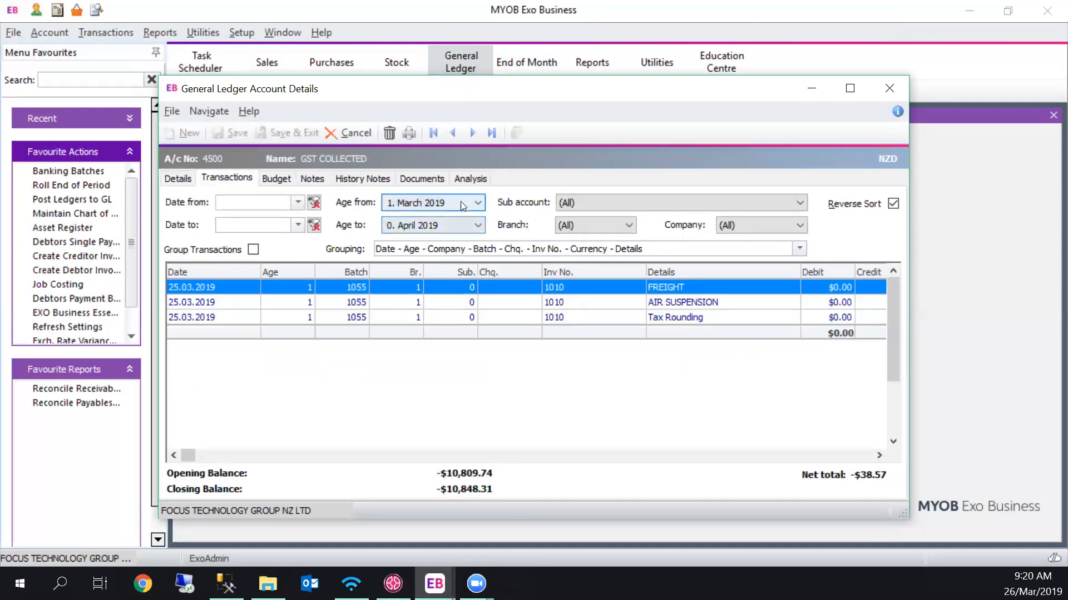
left_click(476, 203)
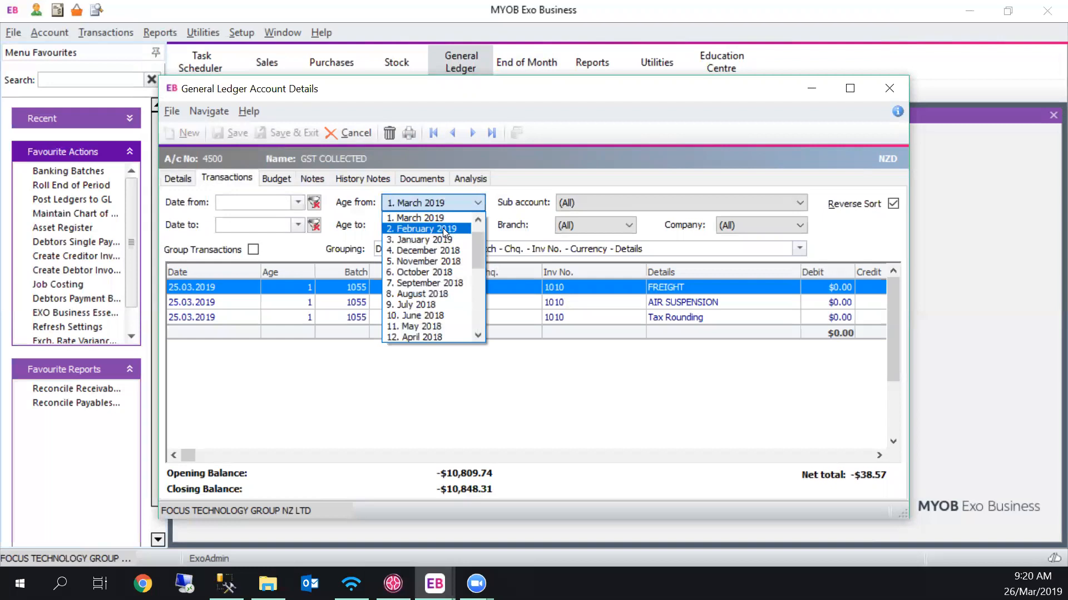
left_click(443, 228)
left_click(476, 225)
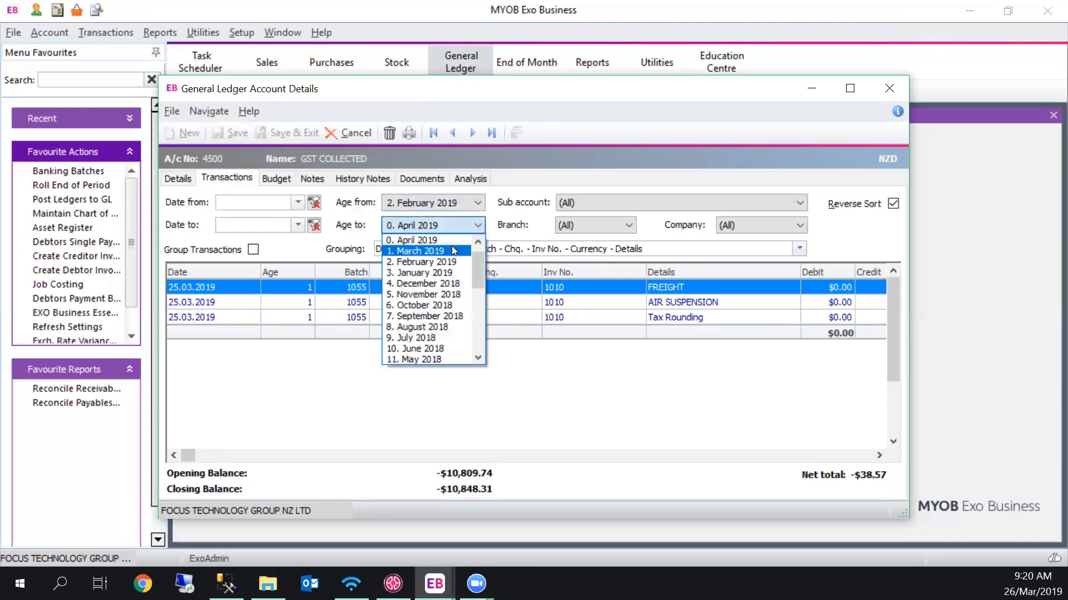
left_click(452, 249)
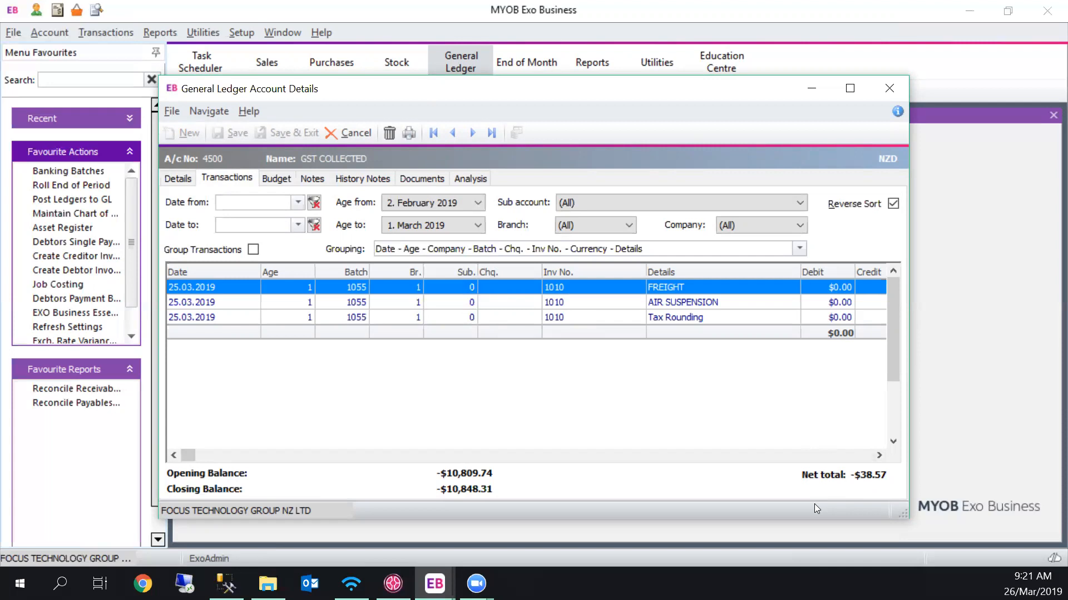
left_click(344, 132)
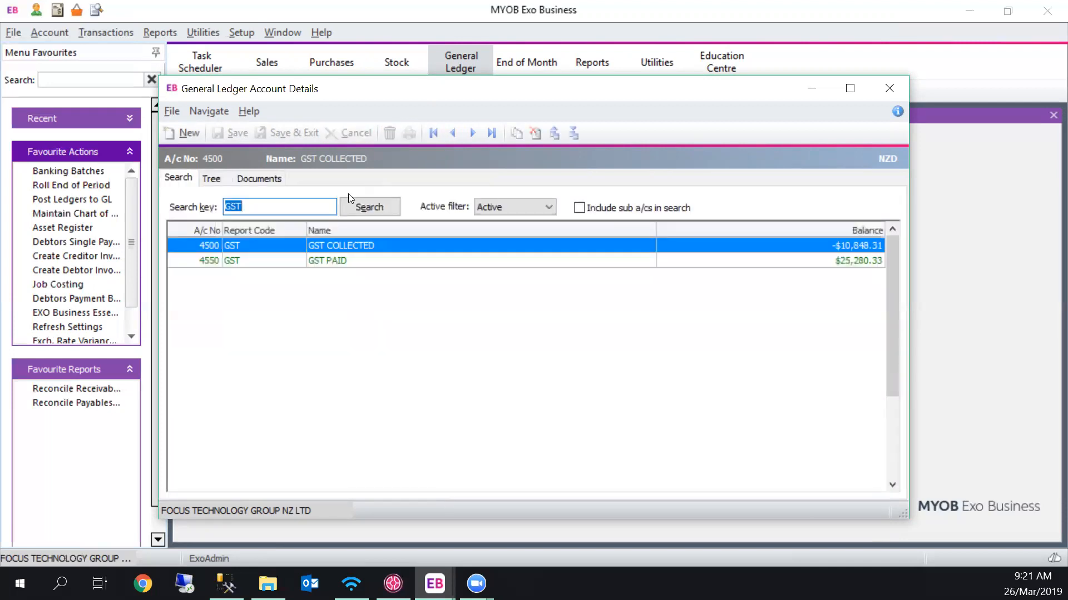